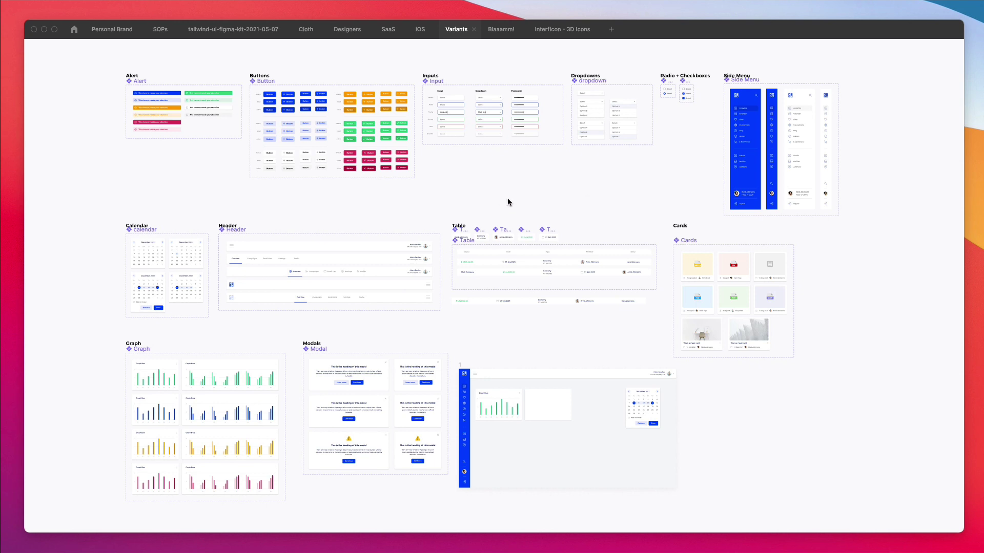
Look over the UI component sets on the canvas and the dashboard layout beside the modals.
{"action": "scroll", "coordinate": [508, 198], "scroll_direction": "right", "scroll_amount": 1}
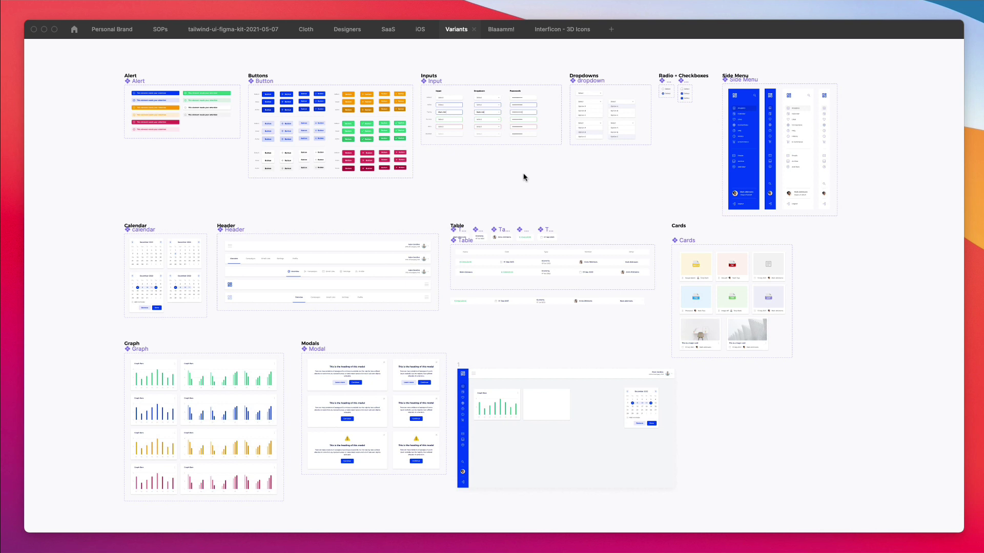
{"action": "scroll", "coordinate": [553, 193], "scroll_direction": "down", "scroll_amount": 2}
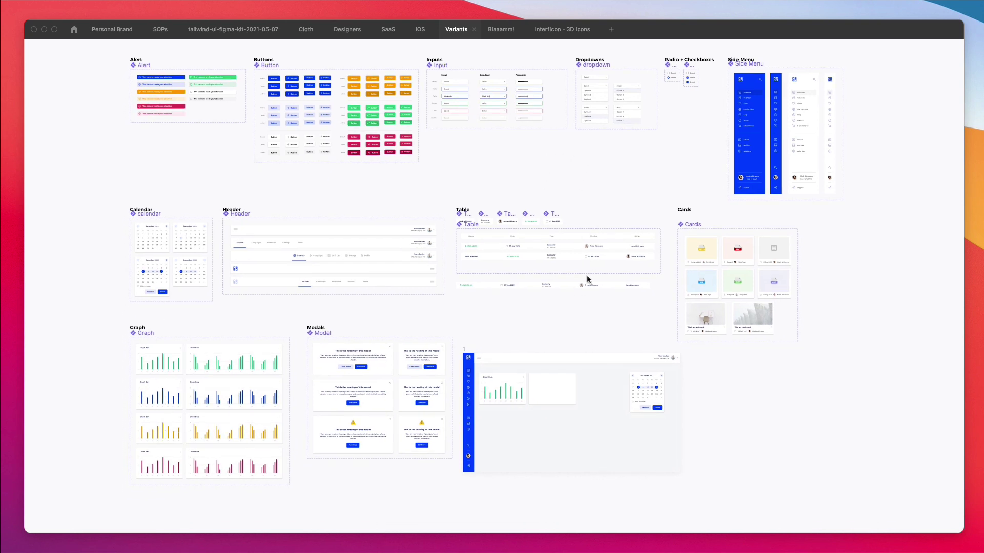
{"action": "scroll", "coordinate": [516, 334], "scroll_direction": "up", "scroll_amount": 3}
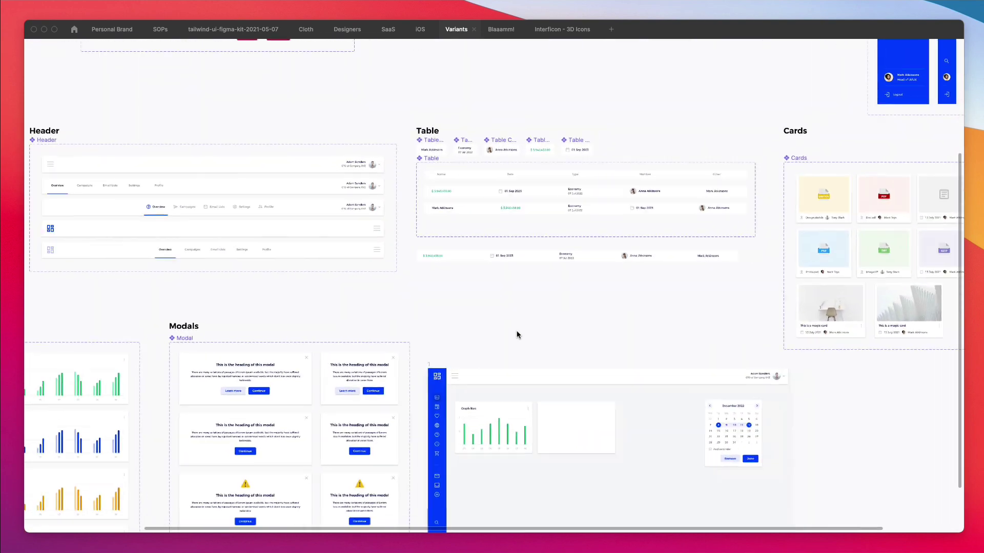
{"action": "scroll", "coordinate": [516, 334], "scroll_direction": "down", "scroll_amount": 5}
{"action": "scroll", "coordinate": [518, 333], "scroll_direction": "down", "scroll_amount": 5}
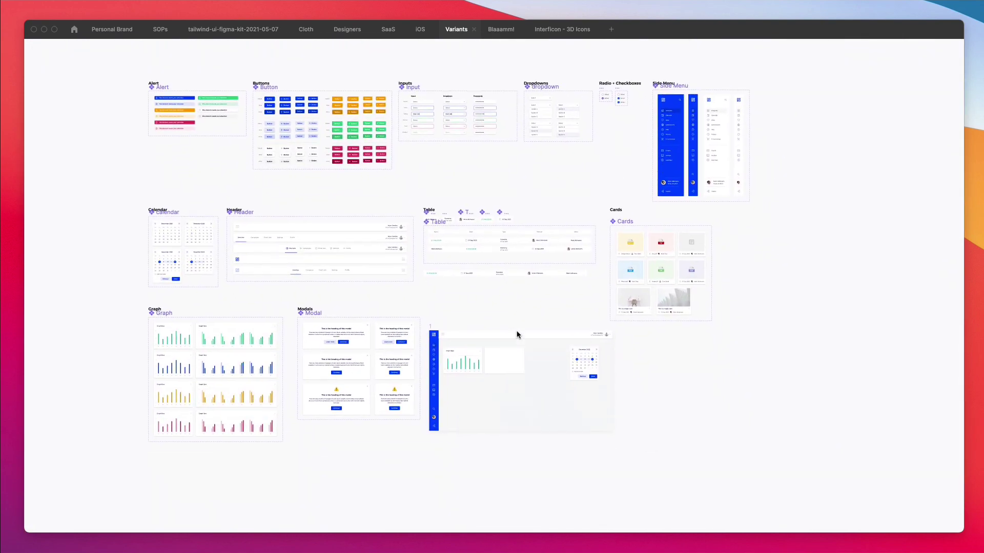
{"action": "scroll", "coordinate": [516, 269], "scroll_direction": "up", "scroll_amount": 5}
{"action": "scroll", "coordinate": [516, 269], "scroll_direction": "up", "scroll_amount": 5}
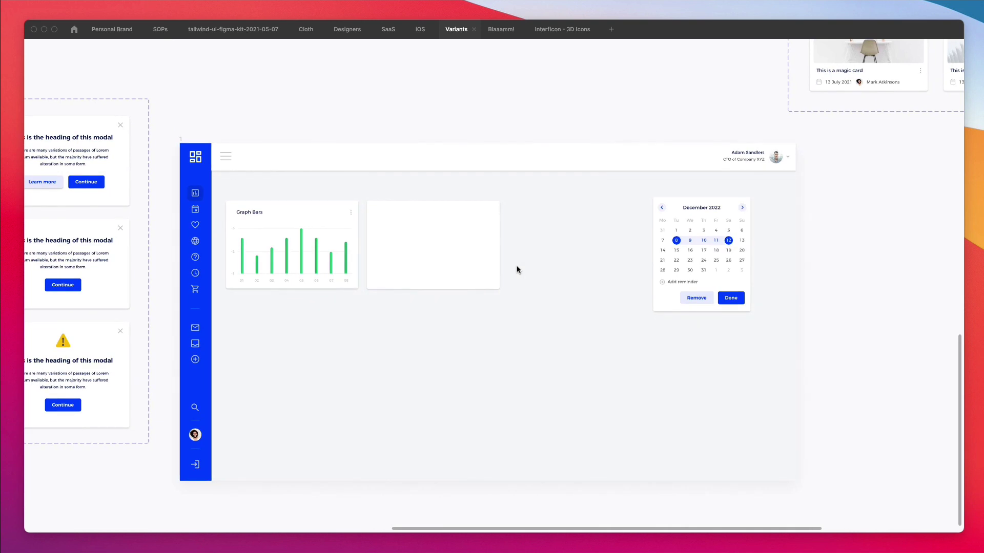
Show the hidden editor interface and inspect the dashboard frame's properties.
{"action": "key", "text": "super+backslash"}
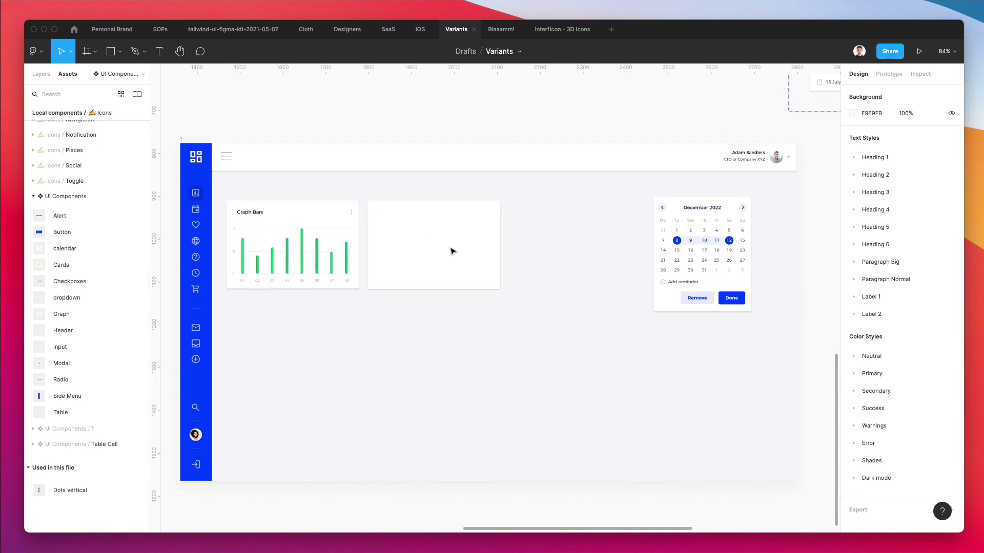
{"action": "scroll", "coordinate": [453, 249], "scroll_direction": "left", "scroll_amount": 2}
{"action": "left_click", "coordinate": [232, 147]}
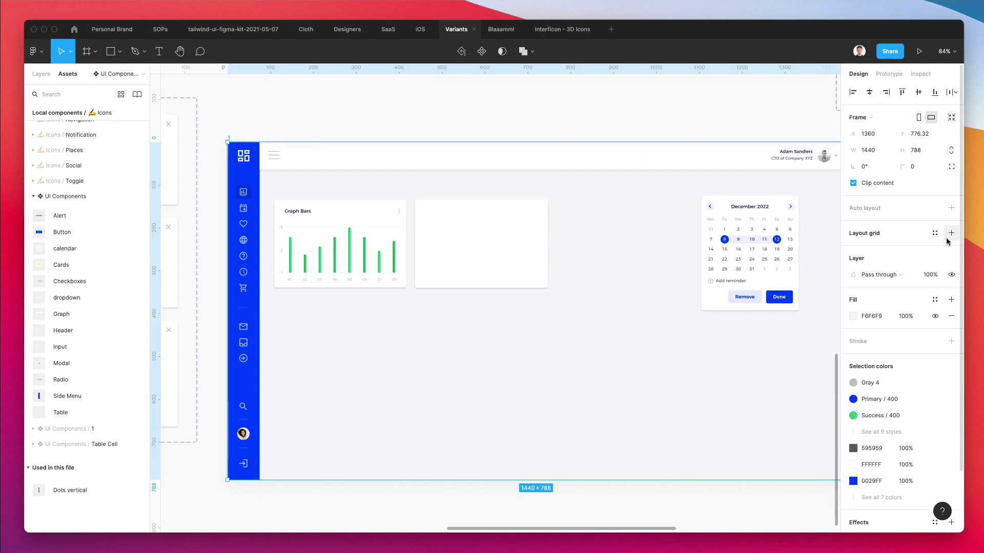
{"action": "left_click", "coordinate": [677, 314]}
{"action": "scroll", "coordinate": [534, 257], "scroll_direction": "up", "scroll_amount": 6}
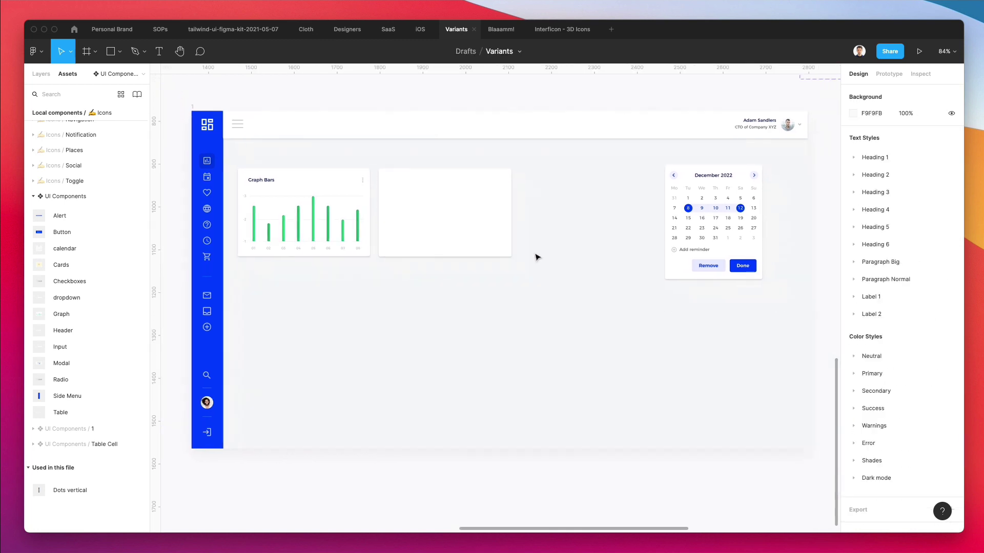
Duplicate the blank white card and place the copy directly below the Graph Bars card, aligned to its left edge.
{"action": "scroll", "coordinate": [504, 198], "scroll_direction": "down", "scroll_amount": 5}
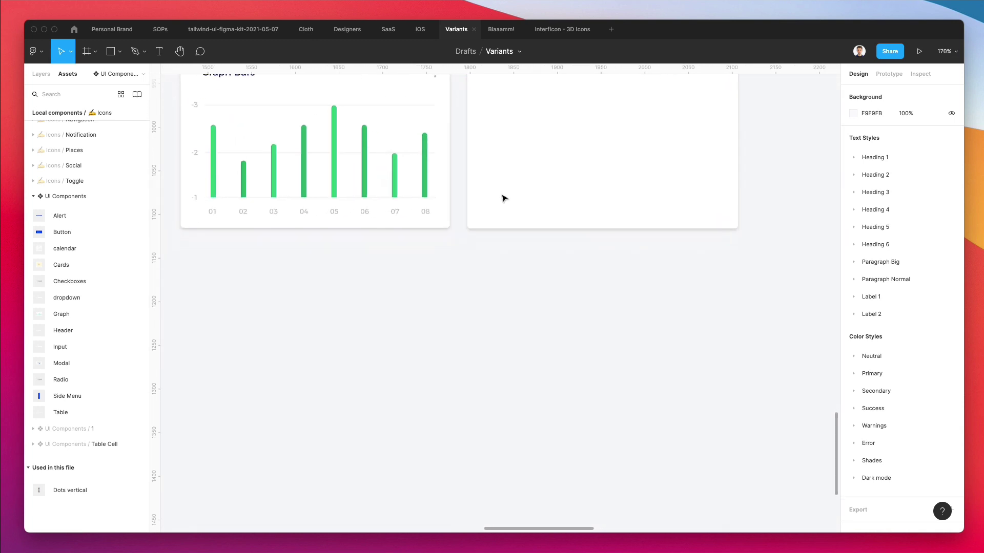
{"action": "left_click", "coordinate": [566, 156]}
{"action": "key", "text": "alt"}
{"action": "left_click_drag", "start_coordinate": [578, 258], "coordinate": [374, 303]}
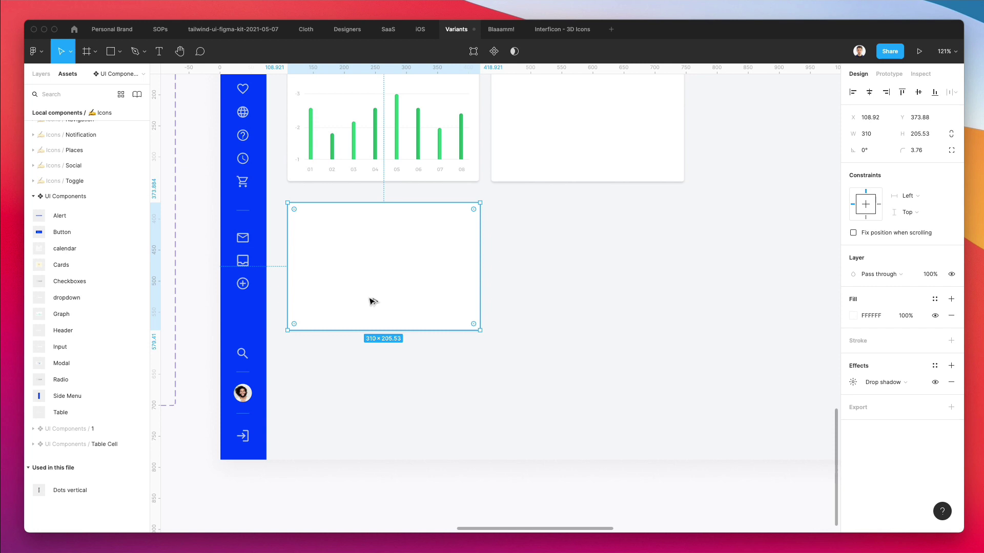
Enlarge the lower card to about 638 × 363 px so it spans both upper cards, and lock it.
{"action": "left_click_drag", "start_coordinate": [490, 276], "coordinate": [685, 272]}
{"action": "left_click", "coordinate": [745, 248]}
{"action": "scroll", "coordinate": [748, 244], "scroll_direction": "up", "scroll_amount": 3}
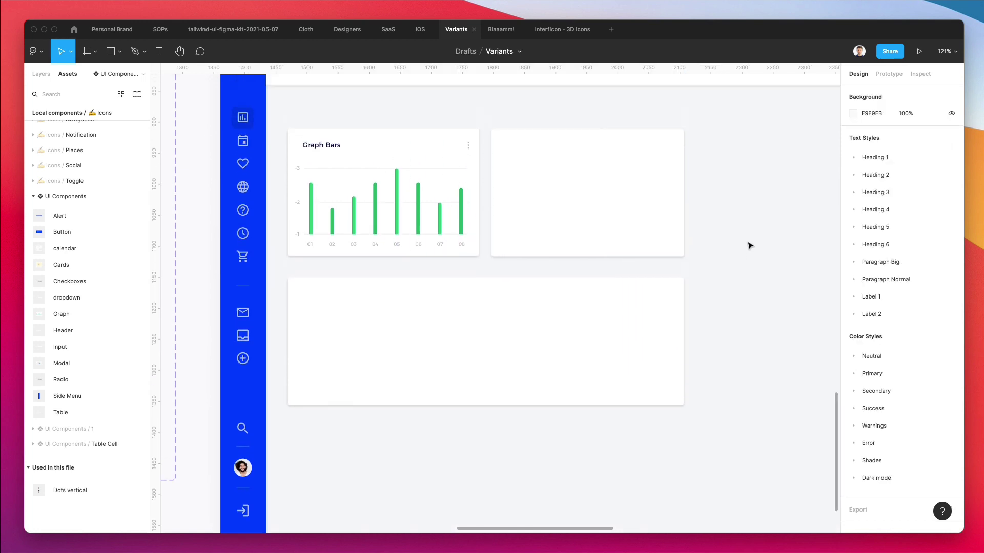
{"action": "left_click", "coordinate": [451, 334]}
{"action": "scroll", "coordinate": [468, 358], "scroll_direction": "down", "scroll_amount": 2}
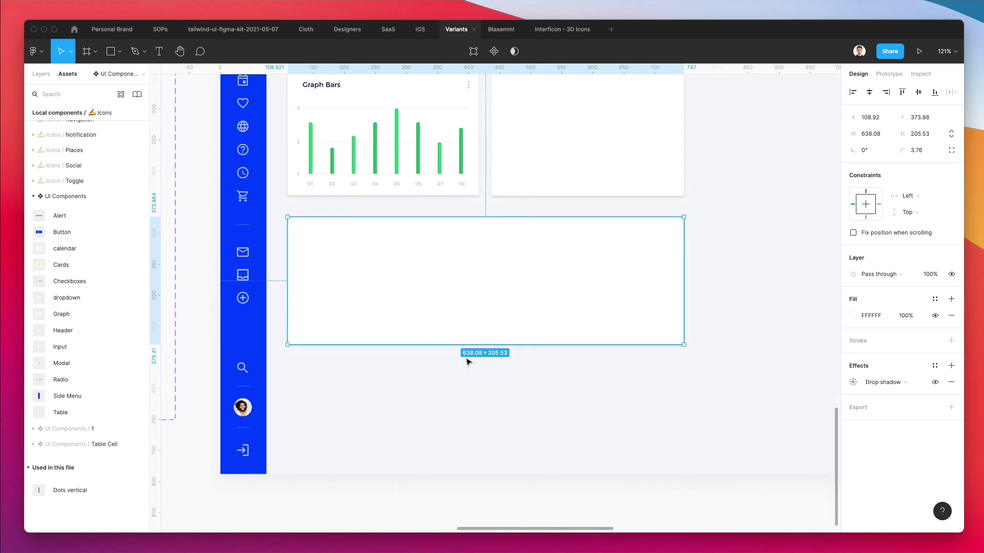
{"action": "left_click_drag", "start_coordinate": [465, 346], "coordinate": [468, 442]}
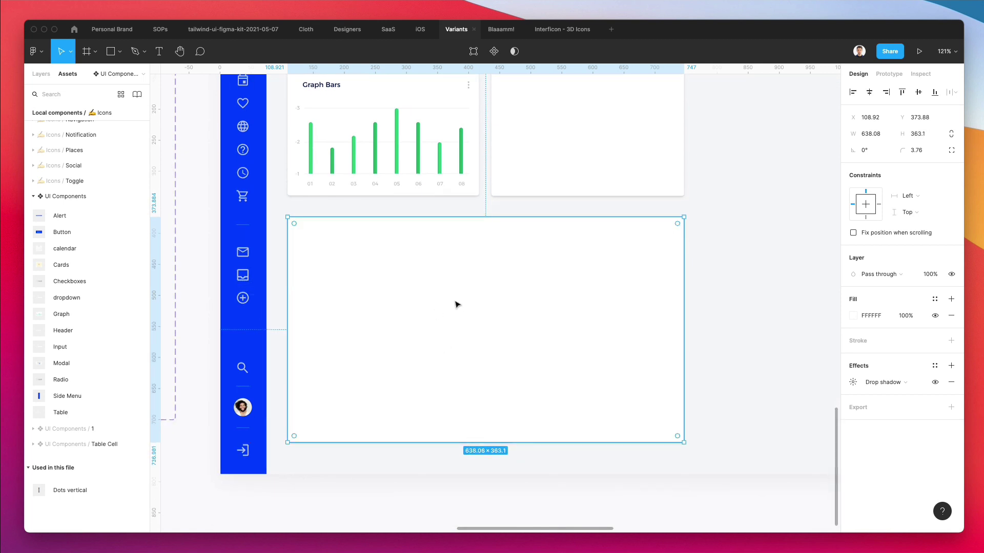
{"action": "right_click", "coordinate": [479, 314]}
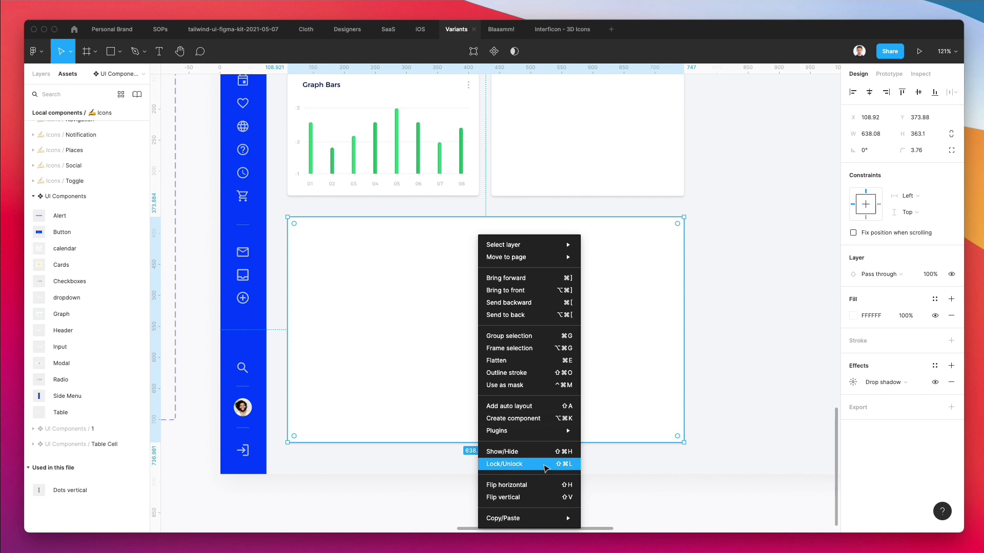
{"action": "left_click", "coordinate": [545, 464]}
Draw a rectangle about 160 × 29 px in the large card's upper-left corner and set its corner radius to 46.
{"action": "key", "text": "r"}
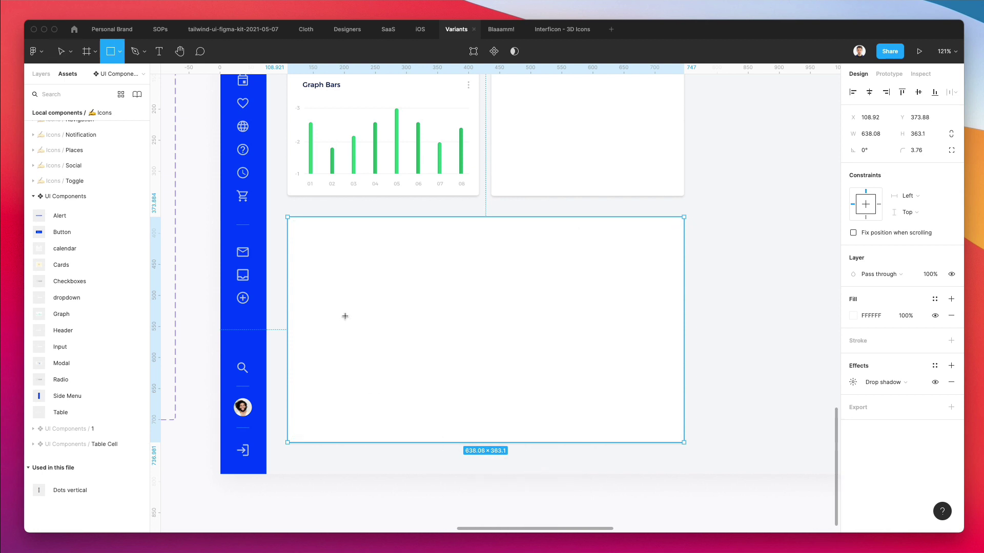
{"action": "mouse_move", "coordinate": [301, 234]}
{"action": "left_mouse_down"}
{"action": "mouse_move", "coordinate": [347, 252]}
{"action": "mouse_move", "coordinate": [399, 255]}
{"action": "mouse_move", "coordinate": [368, 248]}
{"action": "left_mouse_up"}
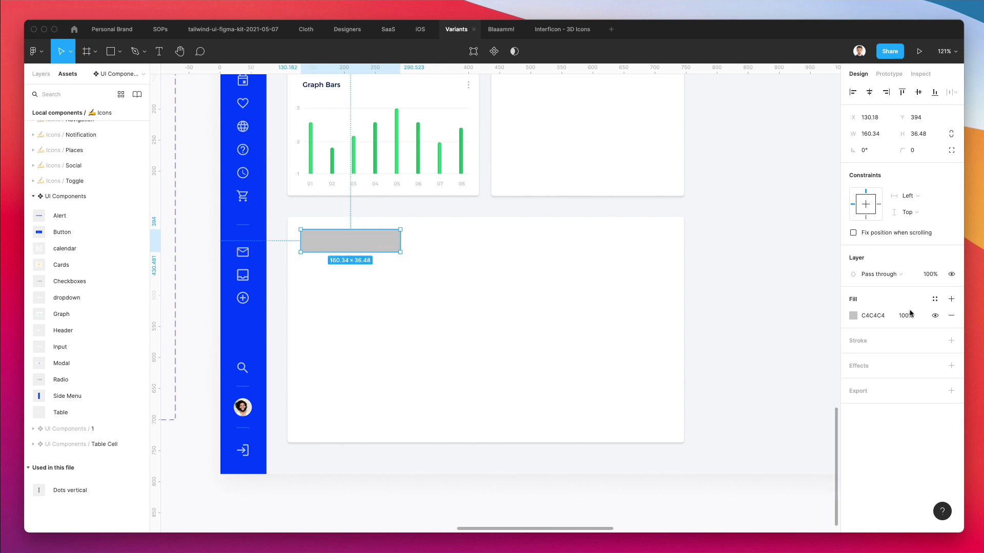
{"action": "left_click_drag", "start_coordinate": [902, 151], "coordinate": [435, 190]}
{"action": "left_click_drag", "start_coordinate": [376, 255], "coordinate": [378, 251]}
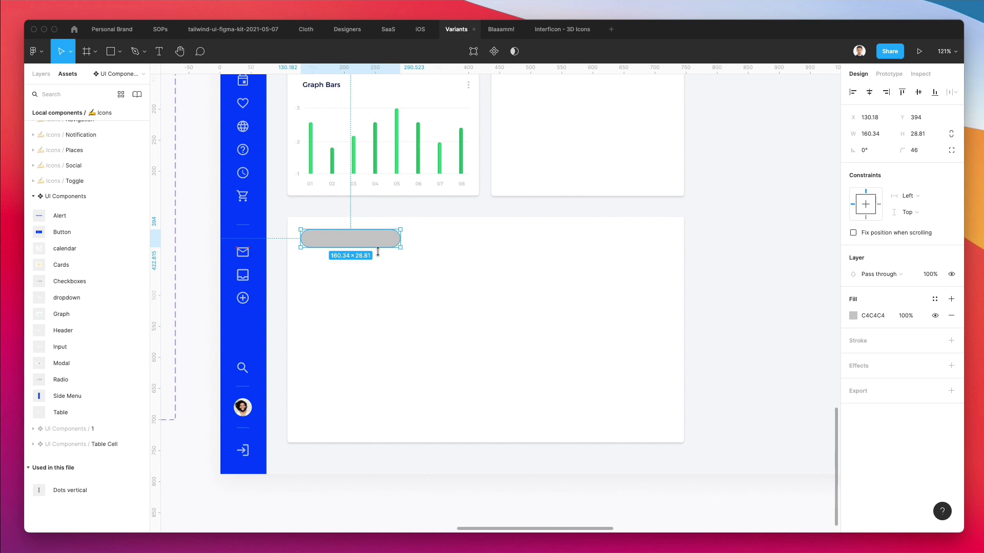
Apply the Primary/400 color style as the fill of the rounded rectangle.
{"action": "left_click", "coordinate": [935, 299]}
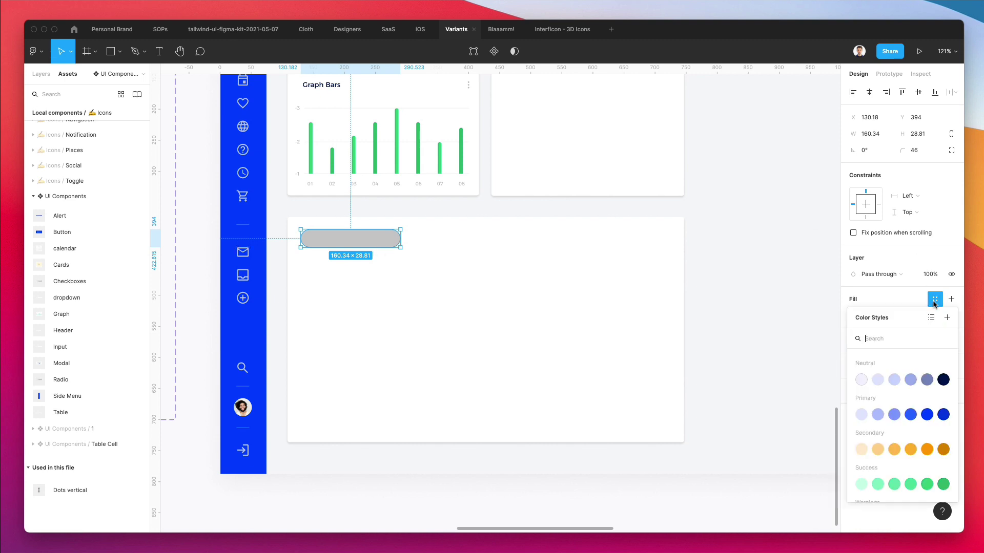
{"action": "left_click", "coordinate": [927, 413]}
{"action": "left_click", "coordinate": [472, 333]}
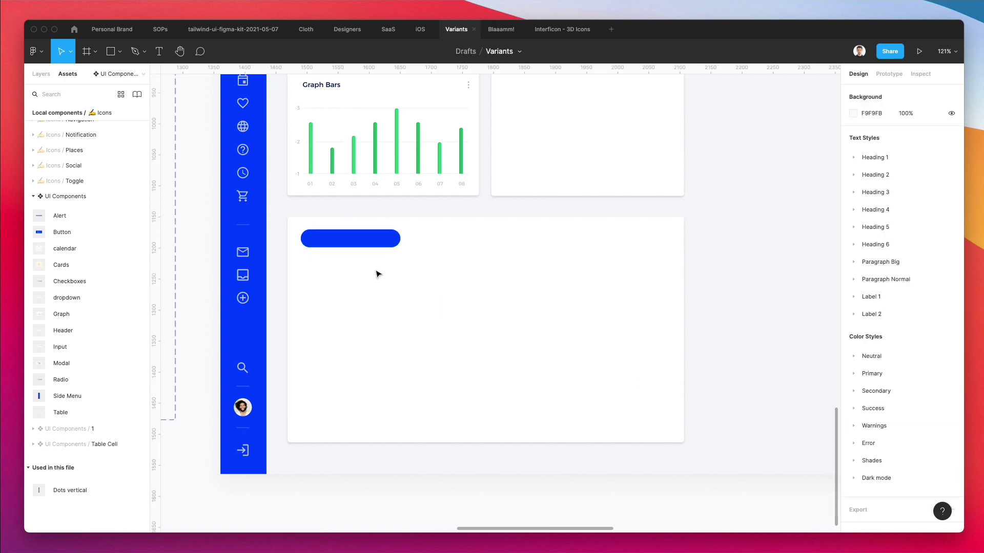
{"action": "scroll", "coordinate": [366, 250], "scroll_direction": "up", "scroll_amount": 3}
{"action": "left_click", "coordinate": [365, 249]}
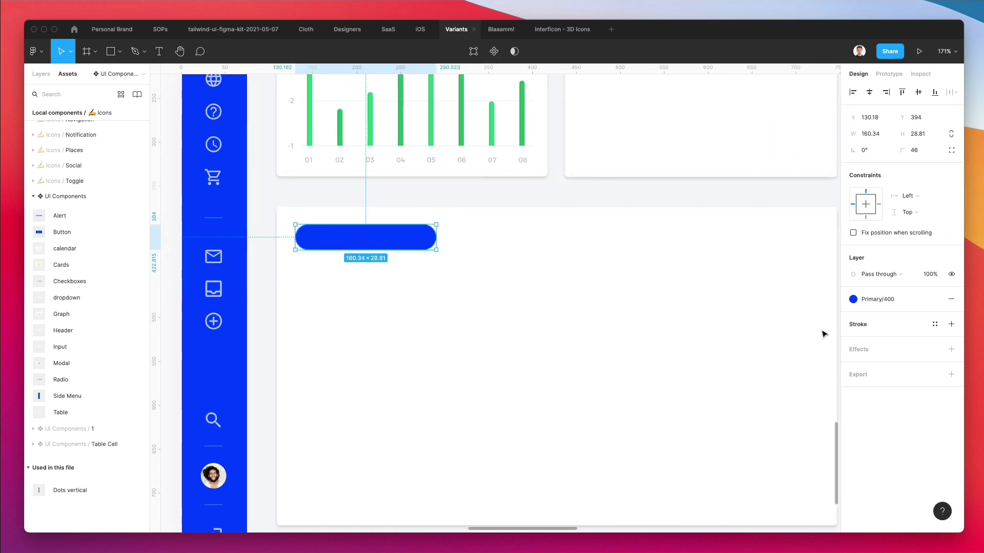
{"action": "left_click", "coordinate": [573, 353]}
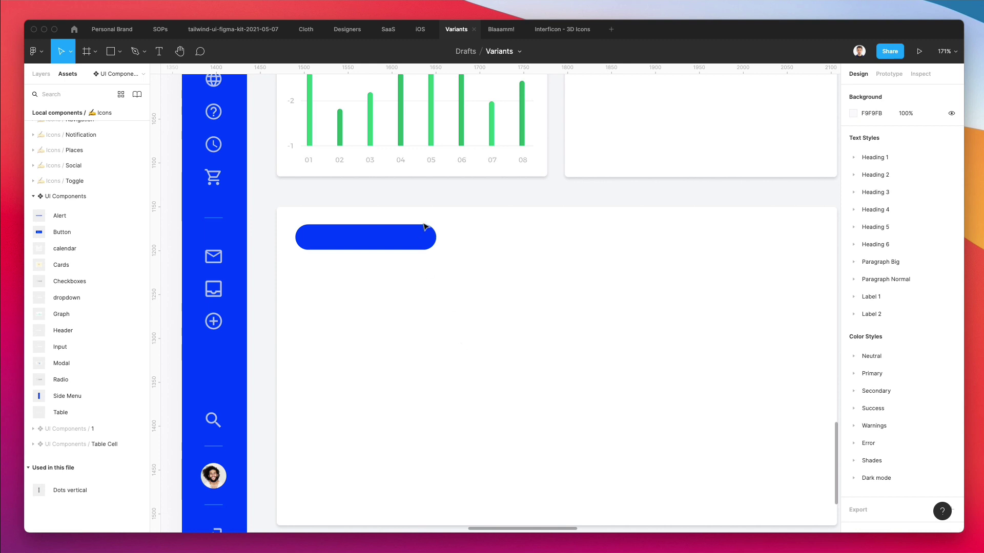
Examine the text properties of the Graph Bars title and of the calendar's dates.
{"action": "scroll", "coordinate": [476, 237], "scroll_direction": "up", "scroll_amount": 5}
{"action": "left_click", "coordinate": [325, 132]}
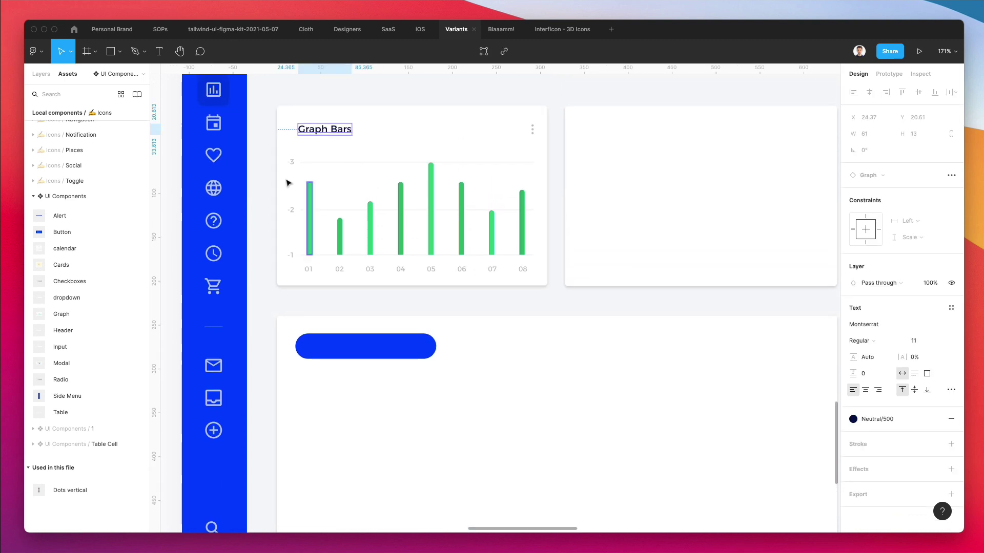
{"action": "scroll", "coordinate": [371, 189], "scroll_direction": "down", "scroll_amount": 5}
{"action": "scroll", "coordinate": [374, 192], "scroll_direction": "right", "scroll_amount": 5}
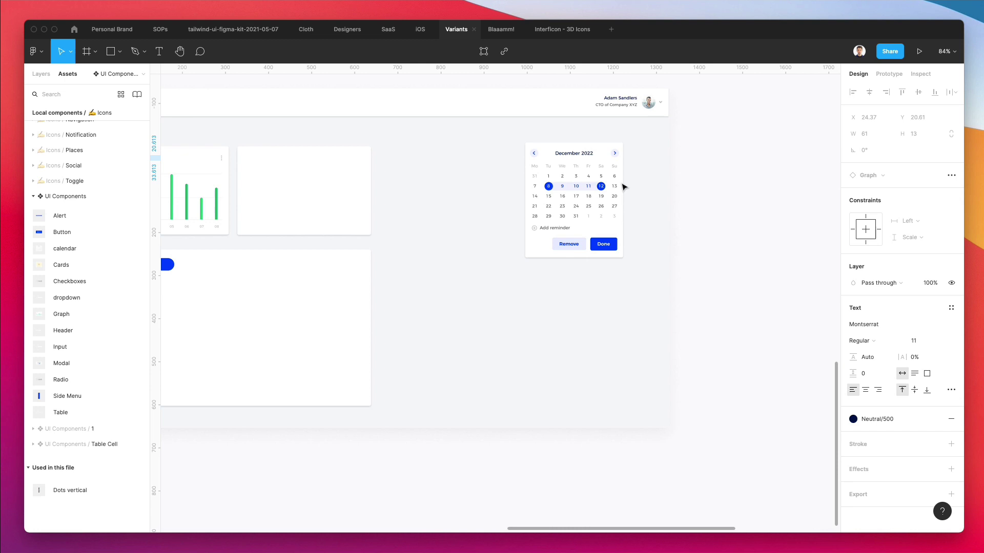
{"action": "scroll", "coordinate": [559, 179], "scroll_direction": "up", "scroll_amount": 8}
{"action": "left_click", "coordinate": [544, 177]}
{"action": "scroll", "coordinate": [555, 215], "scroll_direction": "left", "scroll_amount": 15}
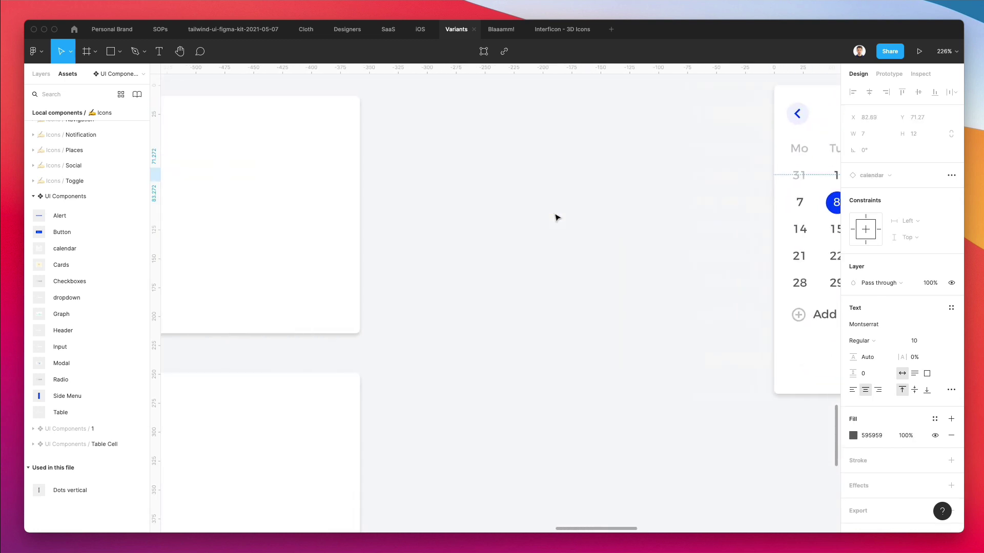
{"action": "scroll", "coordinate": [556, 215], "scroll_direction": "down", "scroll_amount": 3}
{"action": "scroll", "coordinate": [360, 259], "scroll_direction": "left", "scroll_amount": 4}
Paste a text layer over the blue bubble and replace its content with "Hello, how are you?".
{"action": "left_click", "coordinate": [388, 278]}
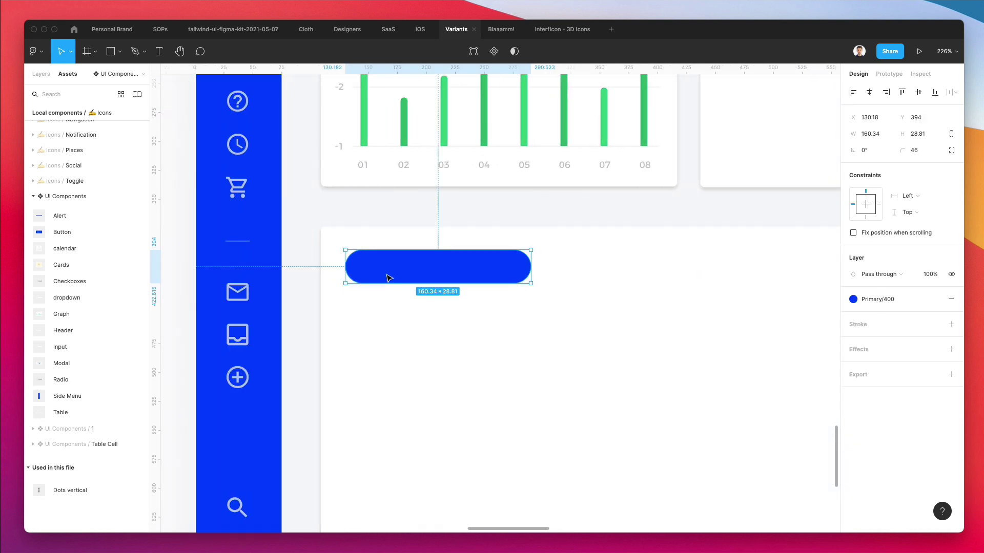
{"action": "type", "text": "Daily UI/UX Tips: https://www.instagram.com/ux_mentor/"}
{"action": "left_click_drag", "start_coordinate": [486, 289], "coordinate": [484, 279]}
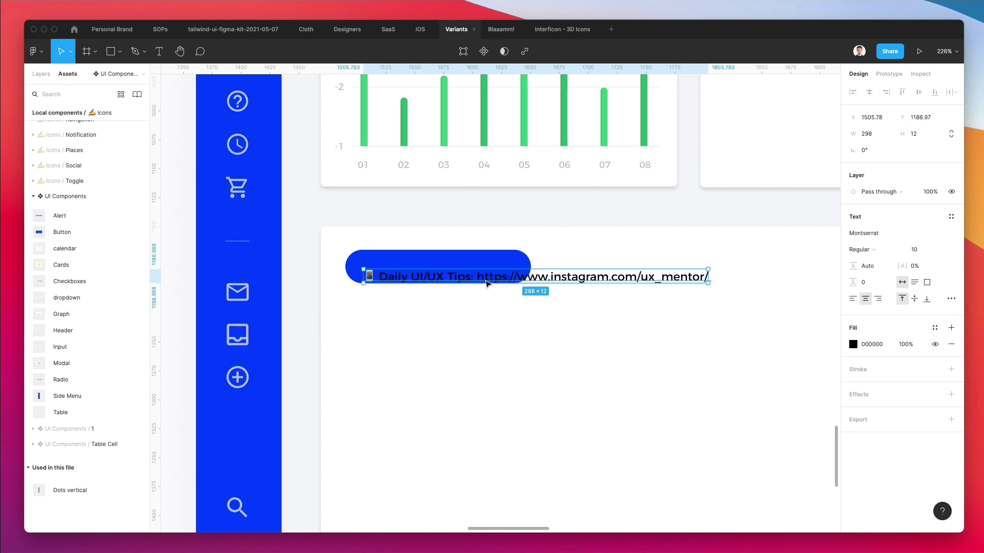
{"action": "double_click", "coordinate": [484, 279]}
{"action": "type", "text": "Y"}
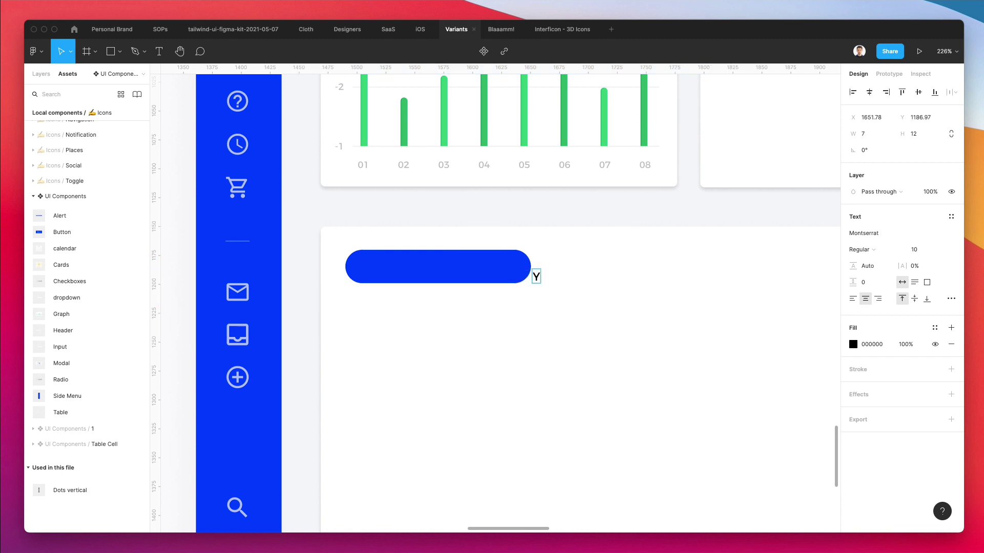
{"action": "key", "text": "BackSpace"}
{"action": "type", "text": "Hello, how are you?"}
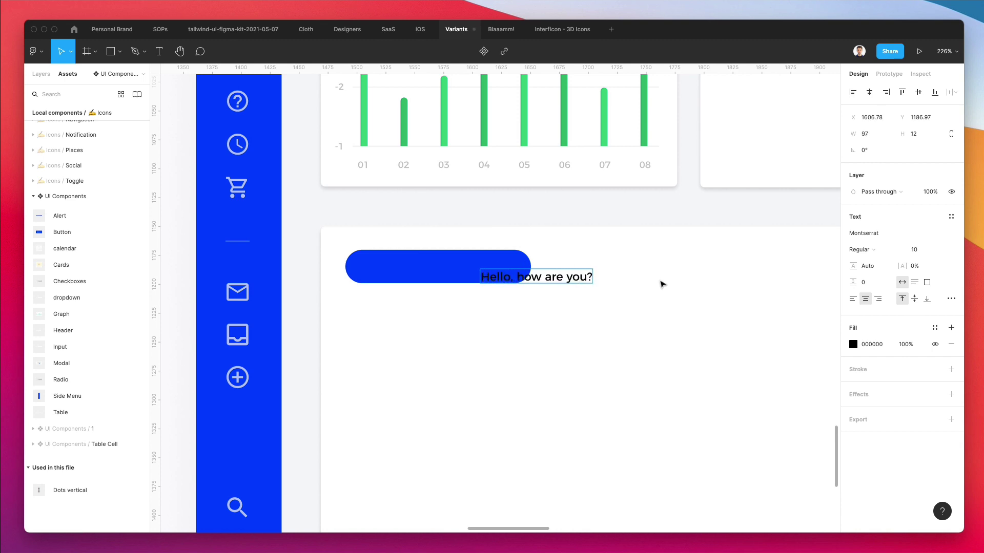
{"action": "key", "text": "Escape"}
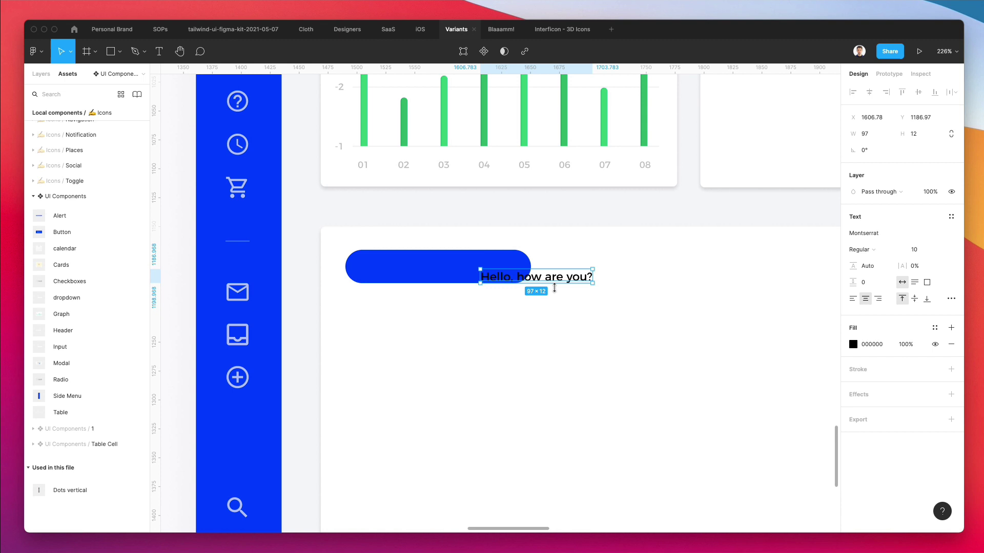
Move the message text inside the blue bubble near its left end and pick white (FFFFFF) as its fill.
{"action": "left_click_drag", "start_coordinate": [554, 288], "coordinate": [436, 277]}
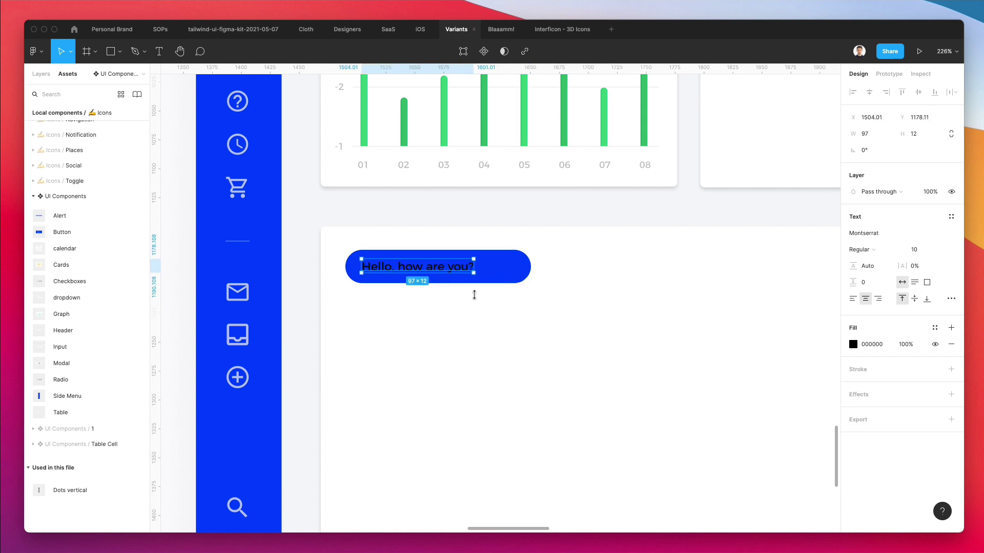
{"action": "key", "text": "i"}
{"action": "left_click", "coordinate": [467, 340]}
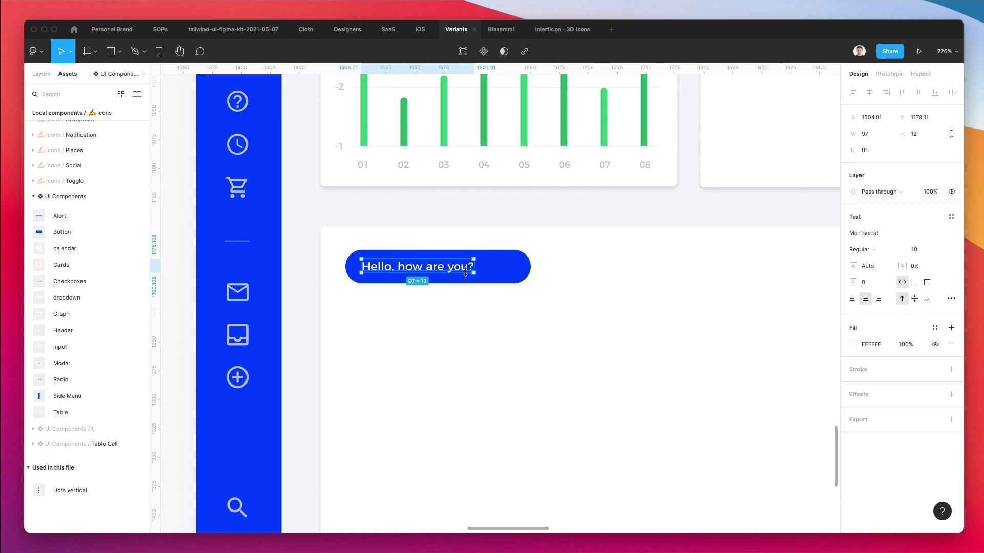
Narrow the blue bubble to about 125 px so the padding is equal on both sides of the message.
{"action": "left_click", "coordinate": [496, 296]}
{"action": "left_click", "coordinate": [510, 271]}
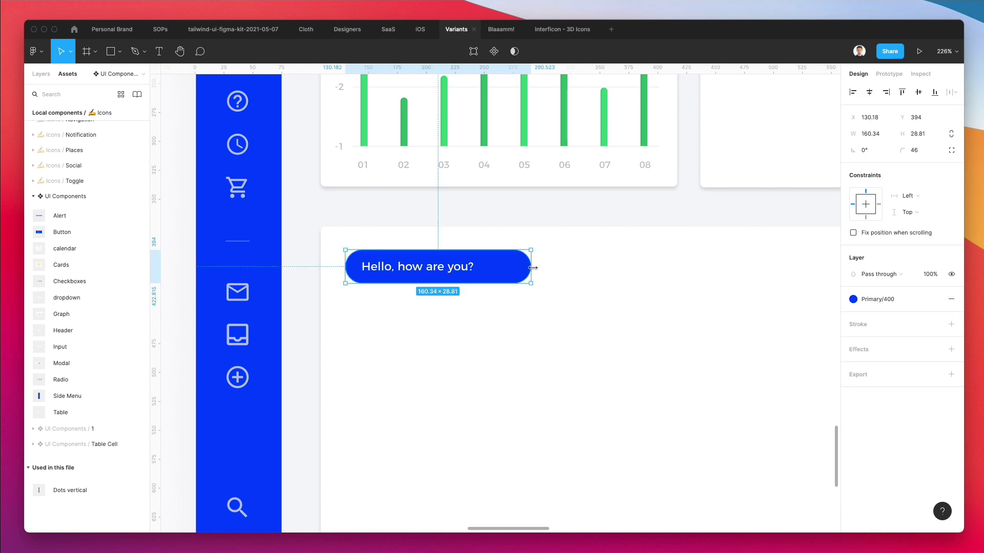
{"action": "left_click_drag", "start_coordinate": [530, 268], "coordinate": [490, 269]}
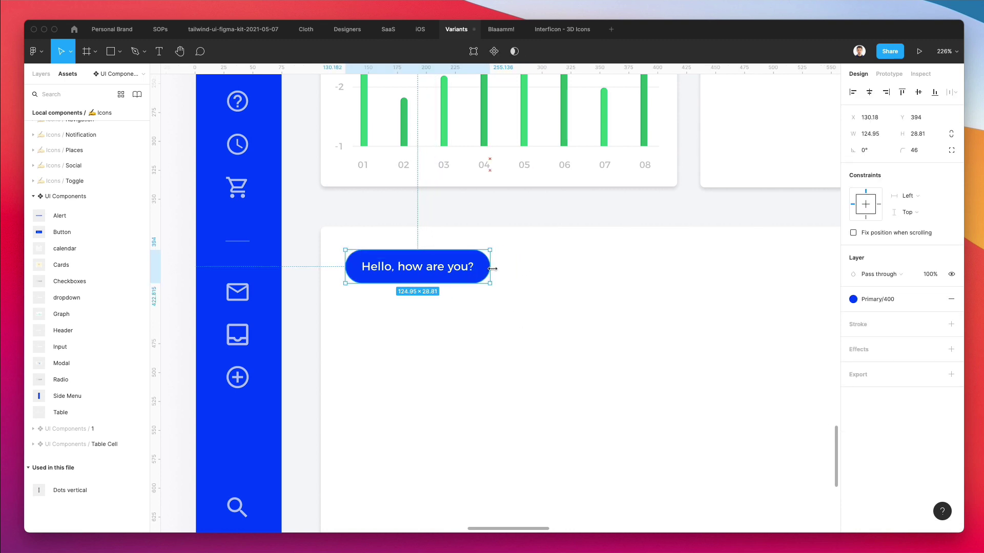
{"action": "left_click", "coordinate": [533, 268]}
Combine the "Hello, how are you?" text and its blue bubble into an auto layout frame and show the layer list.
{"action": "scroll", "coordinate": [316, 269], "scroll_direction": "up", "scroll_amount": 10}
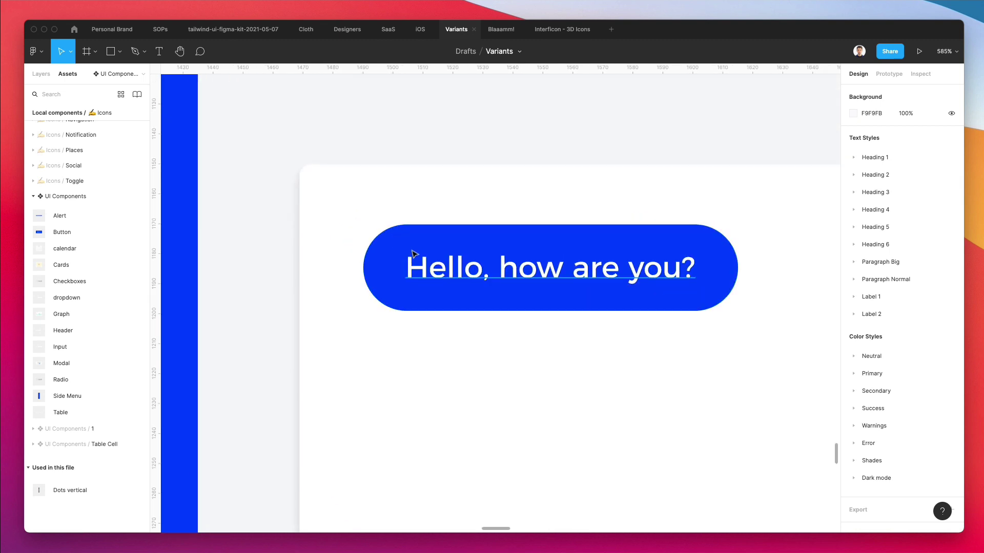
{"action": "scroll", "coordinate": [416, 255], "scroll_direction": "down", "scroll_amount": 8}
{"action": "left_click", "coordinate": [517, 261]}
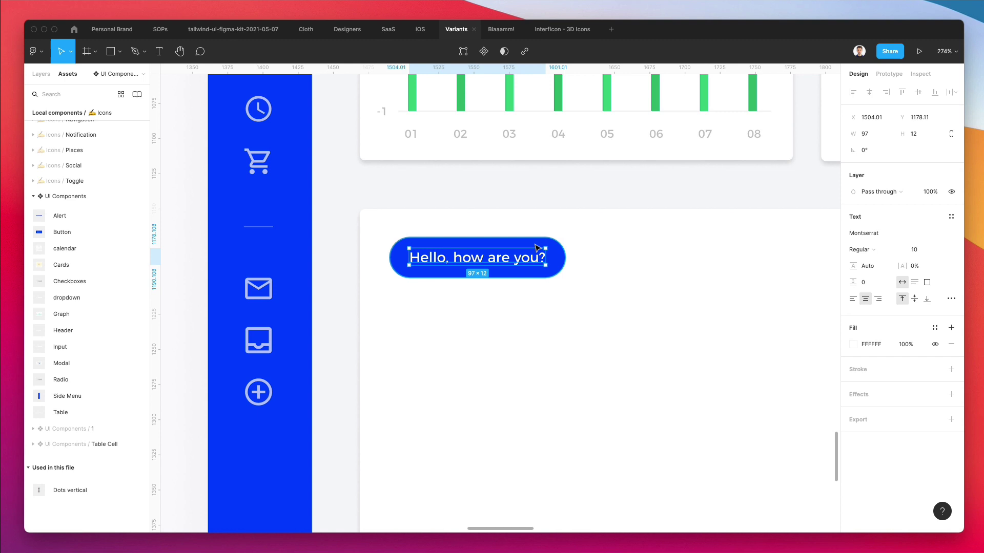
{"action": "left_click", "coordinate": [564, 257], "text": "shift"}
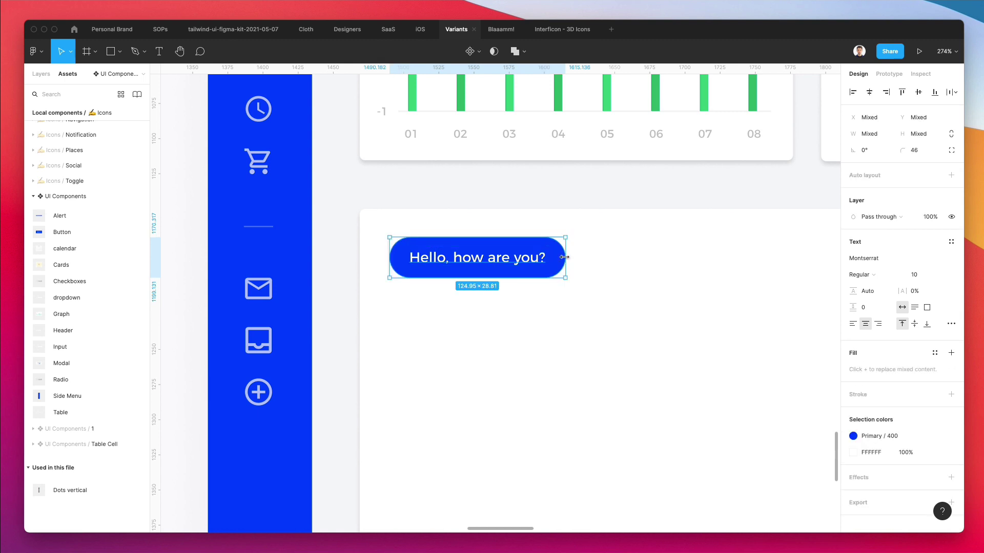
{"action": "key", "text": "shift+a"}
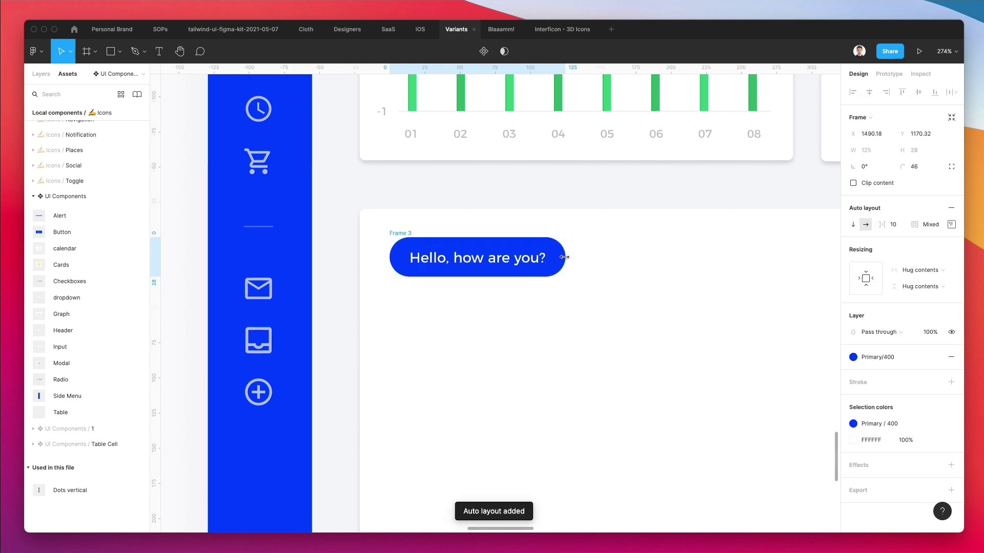
{"action": "left_click", "coordinate": [41, 73]}
{"action": "left_click", "coordinate": [585, 324]}
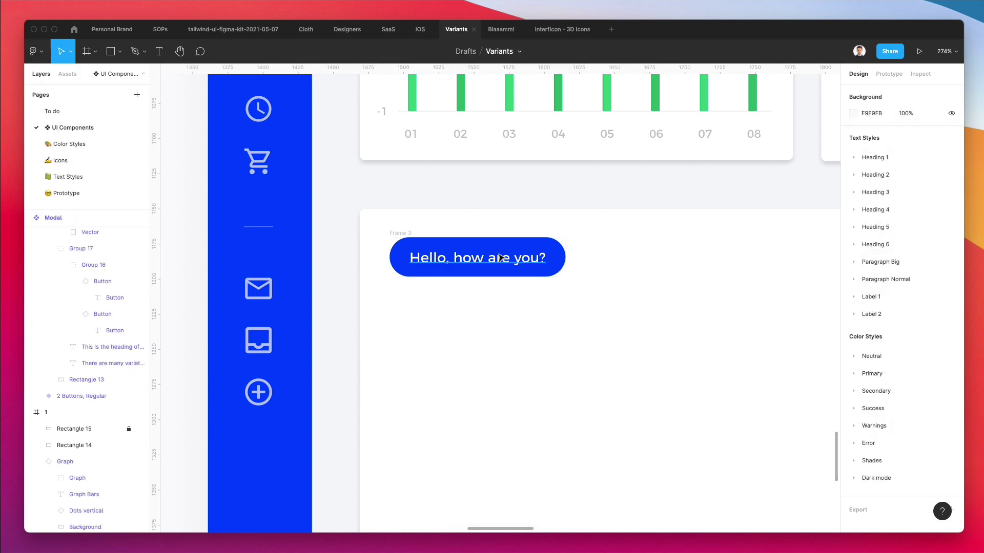
Test the bubble's automatic resizing by appending filler text to "Hello, how are you?" and deleting it again.
{"action": "left_click", "coordinate": [495, 259]}
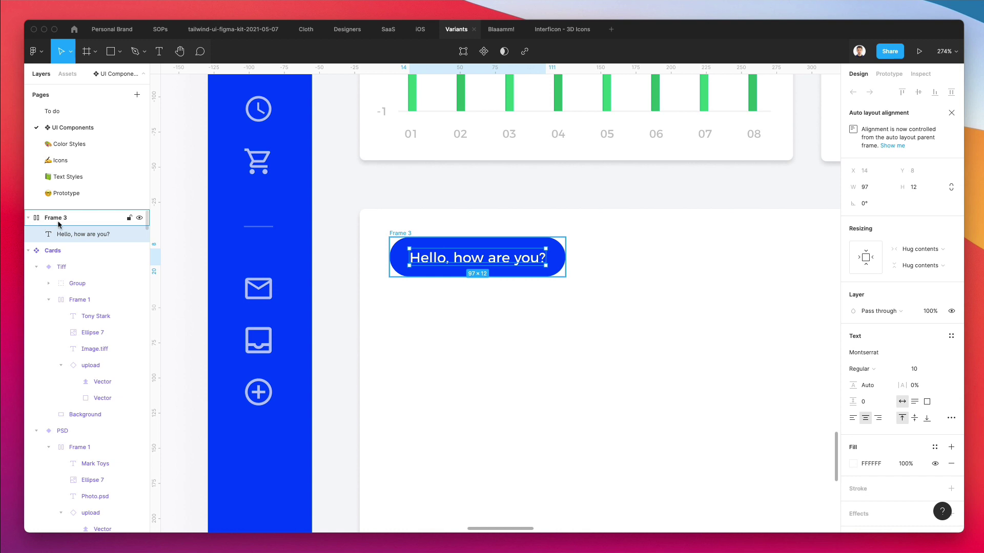
{"action": "double_click", "coordinate": [494, 261]}
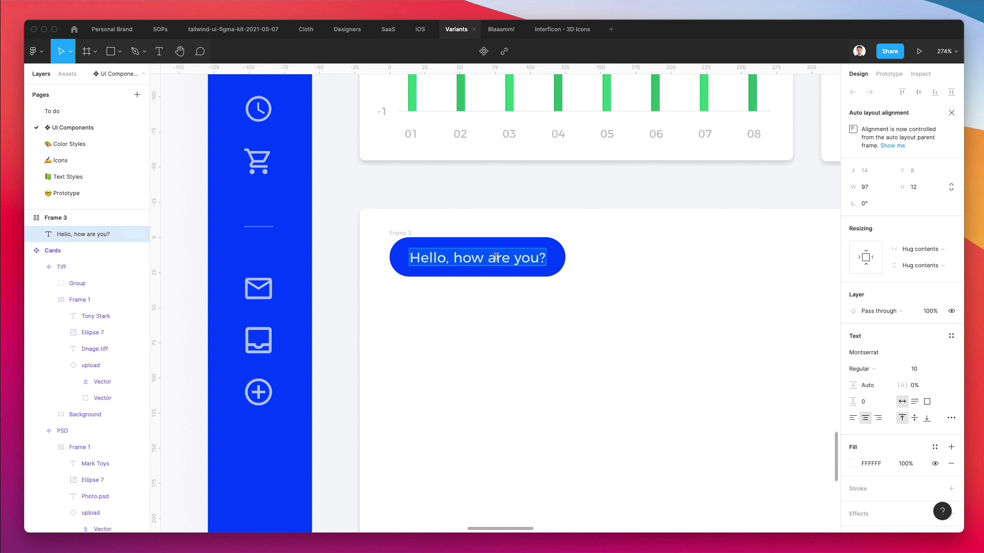
{"action": "key", "text": "Right"}
{"action": "type", "text": "sdjsdhskjhsdjhs"}
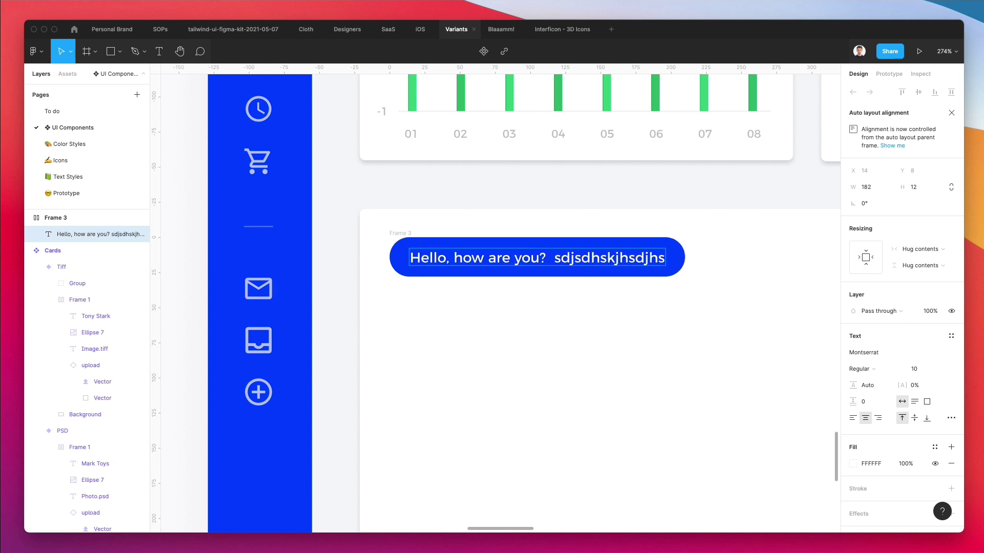
{"action": "key", "text": "alt+shift+Left"}
{"action": "key", "text": "BackSpace"}
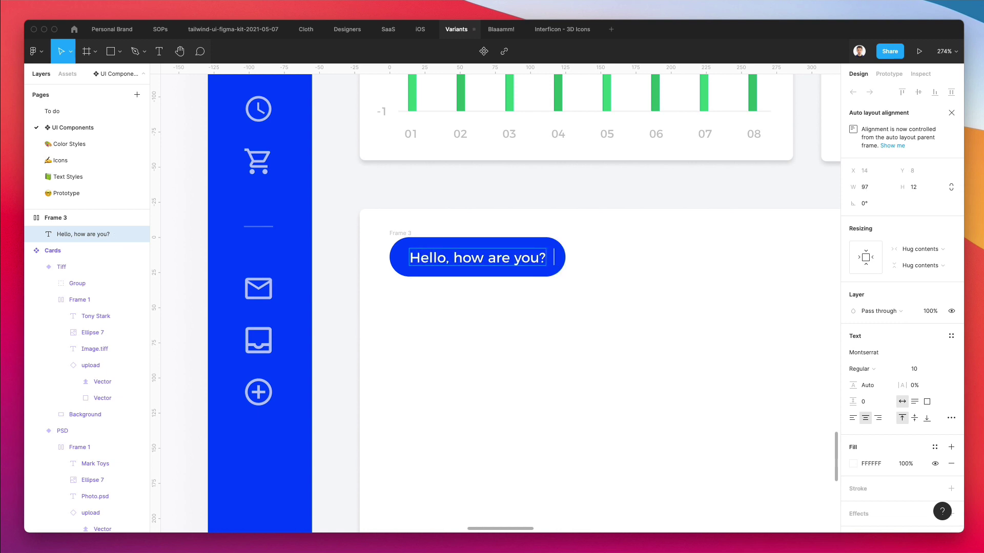
{"action": "key", "text": "Escape"}
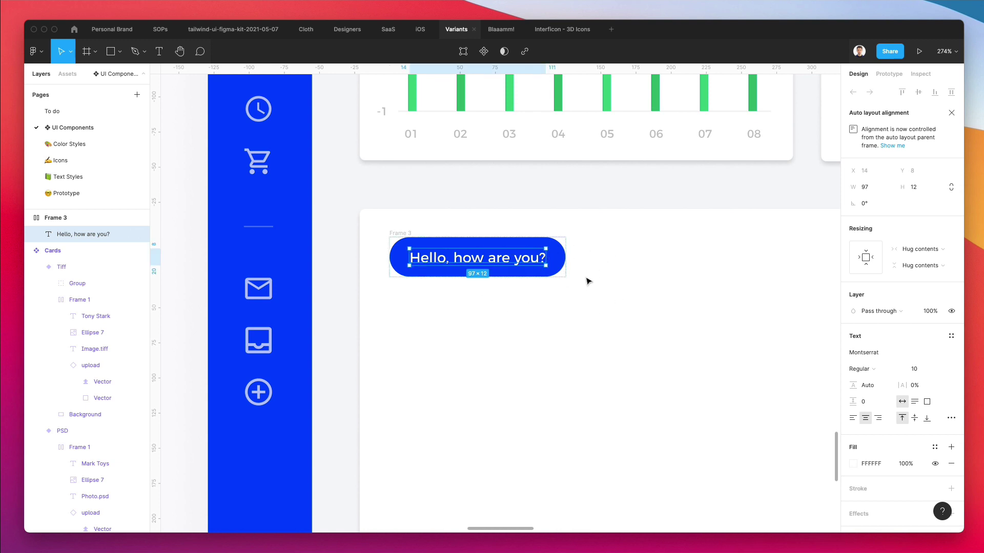
Duplicate the blue message bubble directly below the original, aligned with its left edge.
{"action": "scroll", "coordinate": [588, 282], "scroll_direction": "right", "scroll_amount": 2}
{"action": "scroll", "coordinate": [587, 281], "scroll_direction": "down", "scroll_amount": 5}
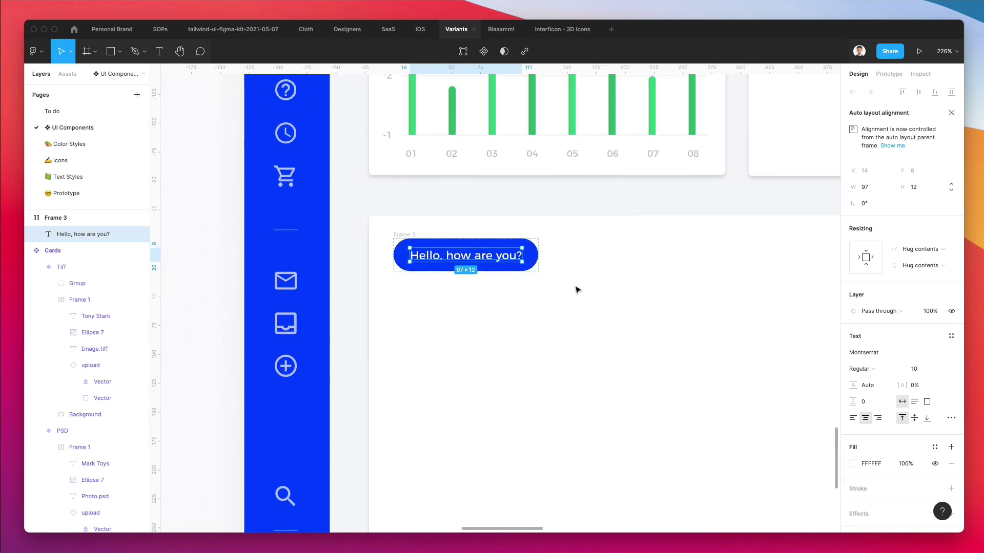
{"action": "left_click", "coordinate": [578, 288]}
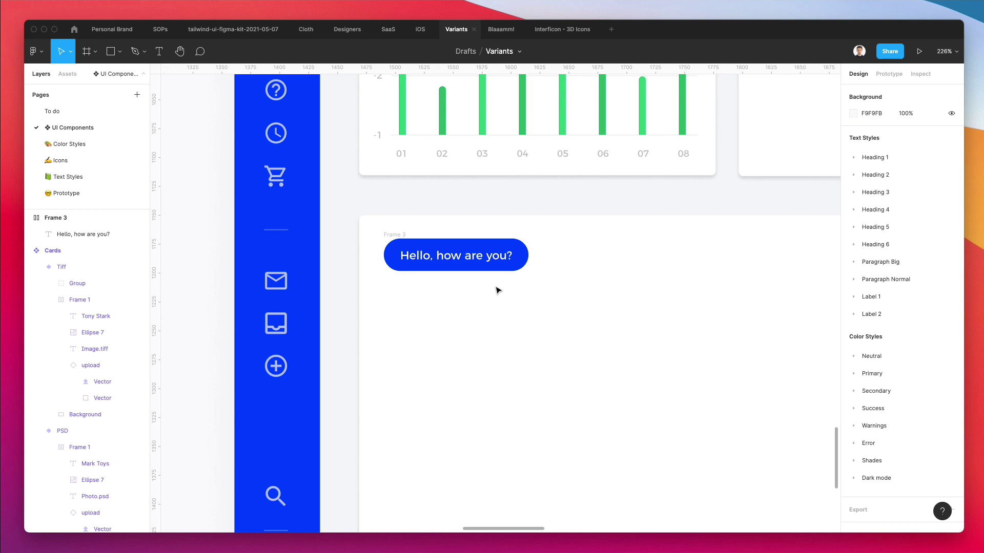
{"action": "scroll", "coordinate": [501, 281], "scroll_direction": "down", "scroll_amount": 1}
{"action": "scroll", "coordinate": [501, 282], "scroll_direction": "down", "scroll_amount": 1}
{"action": "left_click", "coordinate": [462, 243]}
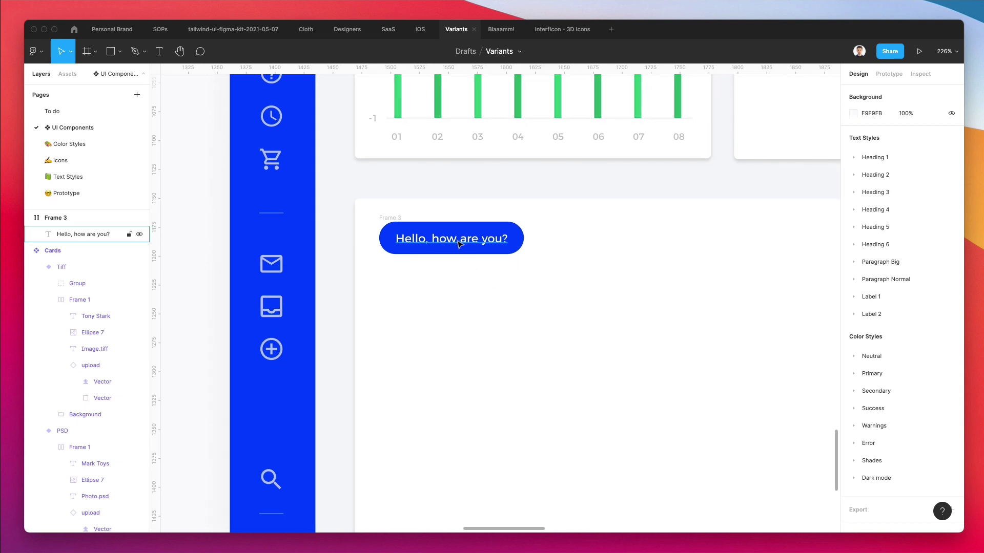
{"action": "left_click_drag", "start_coordinate": [459, 292], "coordinate": [456, 327]}
{"action": "key", "text": "Delete"}
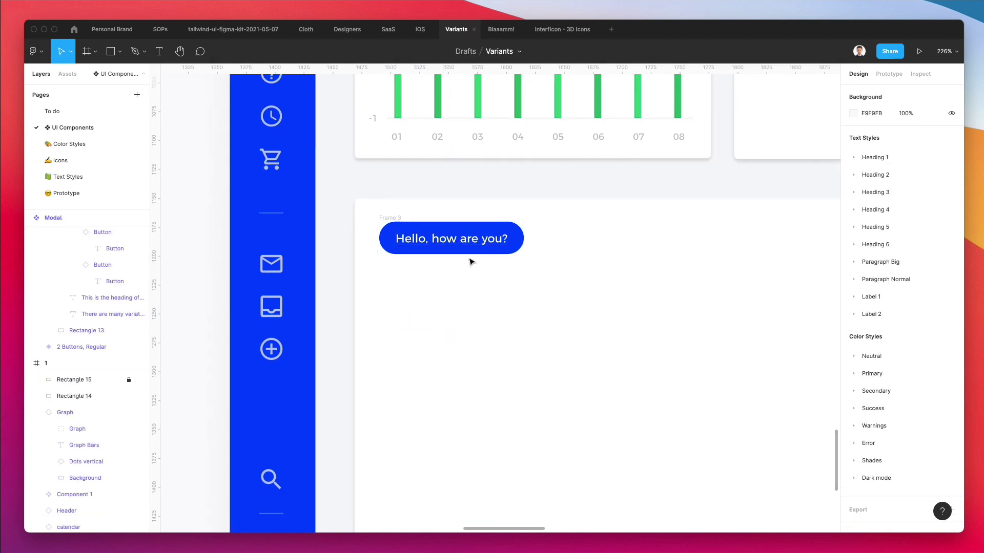
{"action": "left_click", "coordinate": [432, 236]}
{"action": "left_click_drag", "start_coordinate": [432, 237], "coordinate": [432, 279]}
{"action": "left_click", "coordinate": [616, 270]}
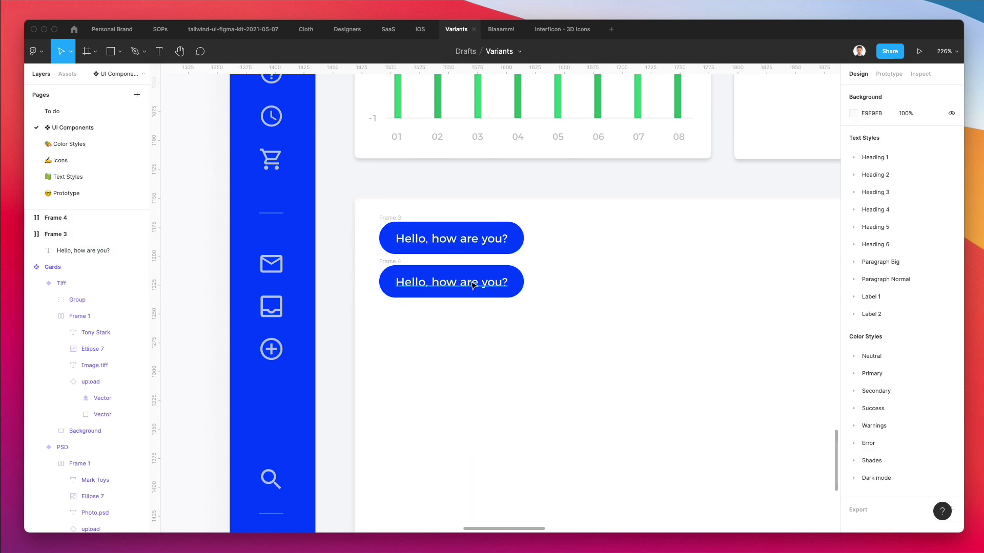
Set the message text in the lower bubble to right alignment.
{"action": "scroll", "coordinate": [472, 284], "scroll_direction": "up", "scroll_amount": 3}
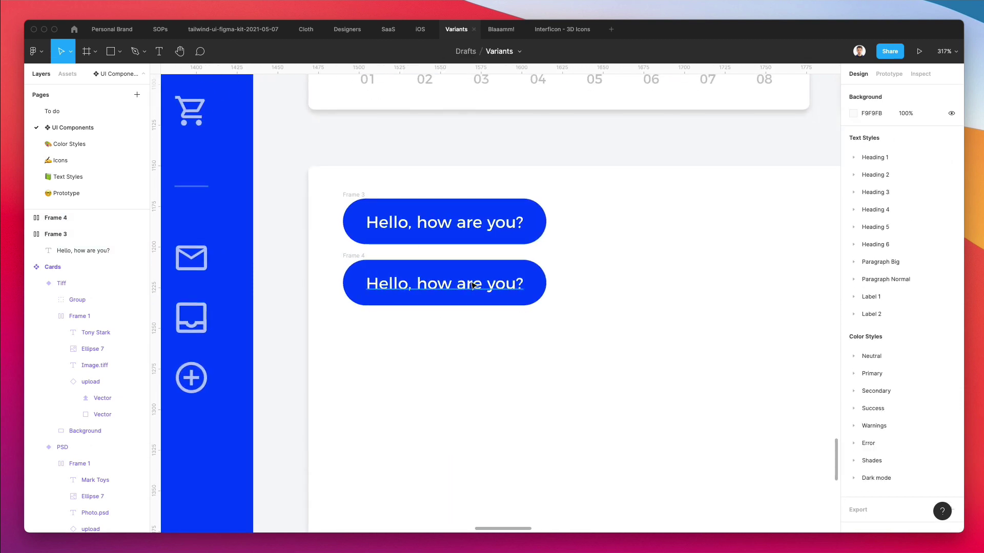
{"action": "left_click", "coordinate": [472, 285]}
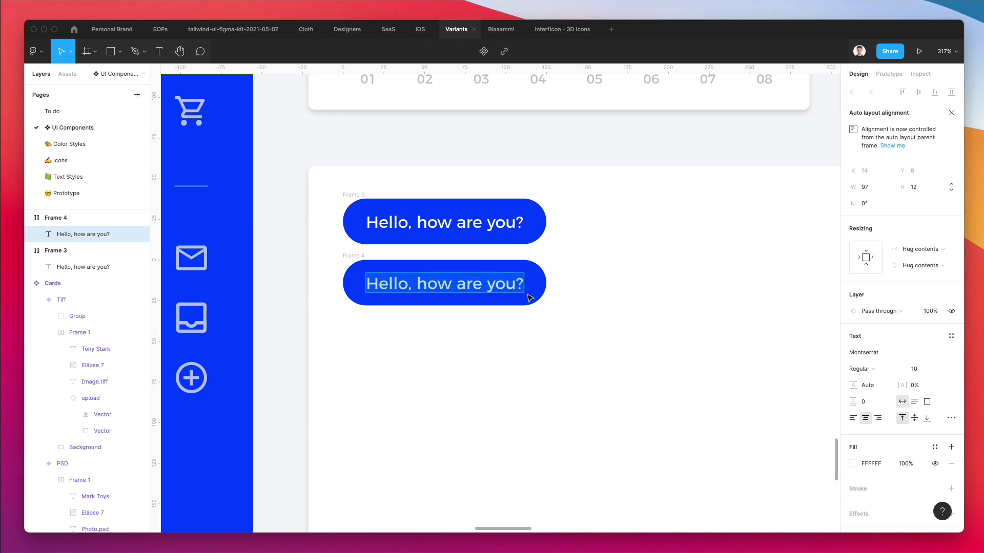
{"action": "scroll", "coordinate": [648, 294], "scroll_direction": "down", "scroll_amount": 1}
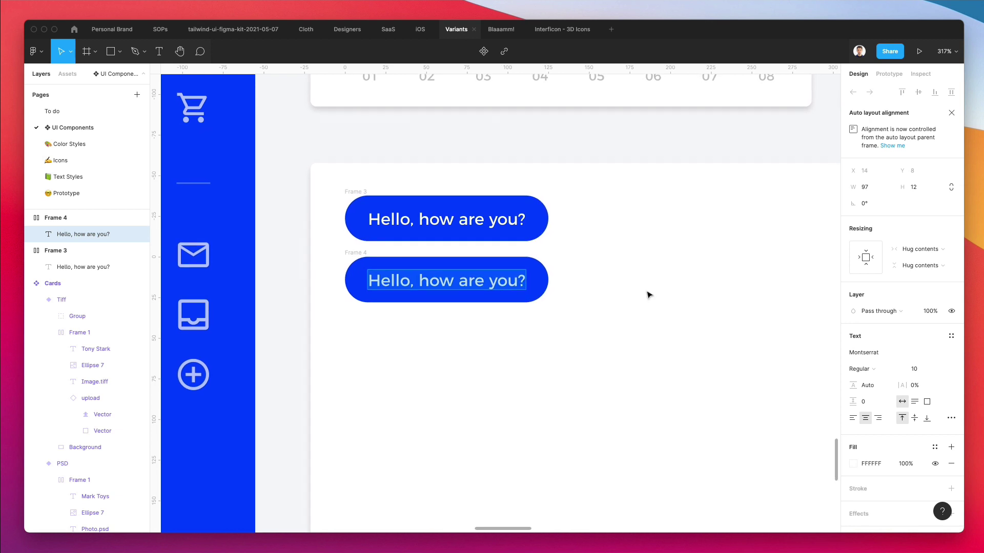
{"action": "left_click", "coordinate": [877, 418]}
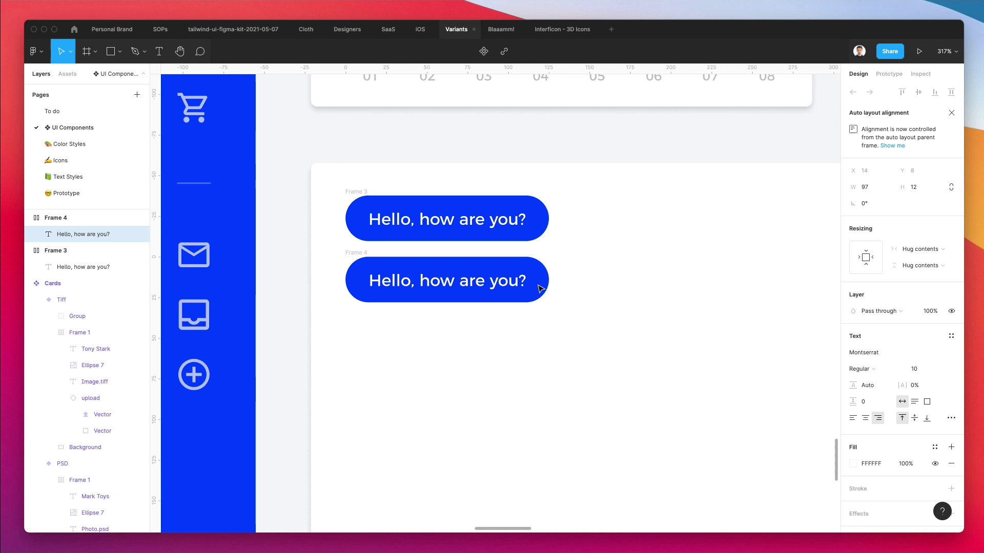
Replace the lower bubble's message with "I am feeling very good today, thanks.".
{"action": "double_click", "coordinate": [509, 286]}
{"action": "scroll", "coordinate": [508, 282], "scroll_direction": "left", "scroll_amount": 1}
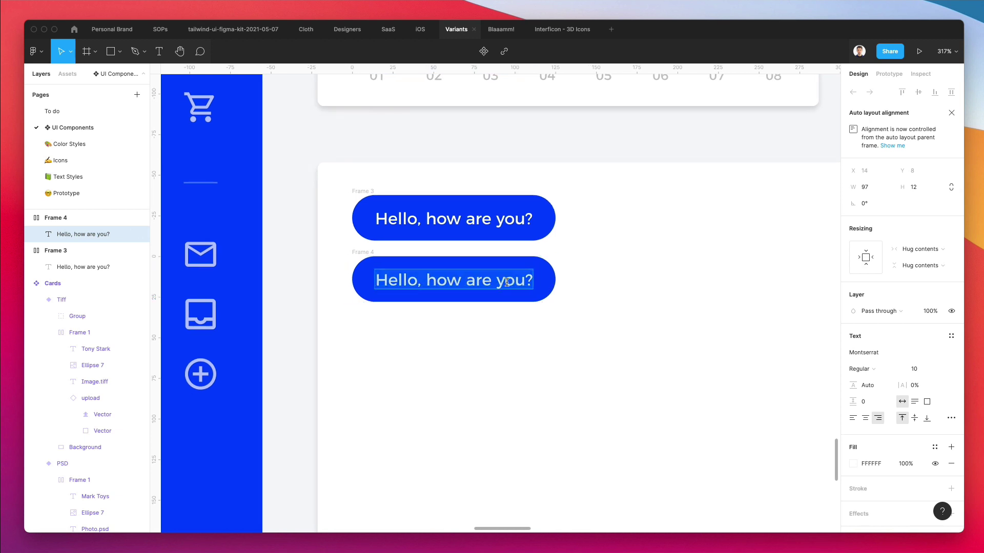
{"action": "type", "text": "M"}
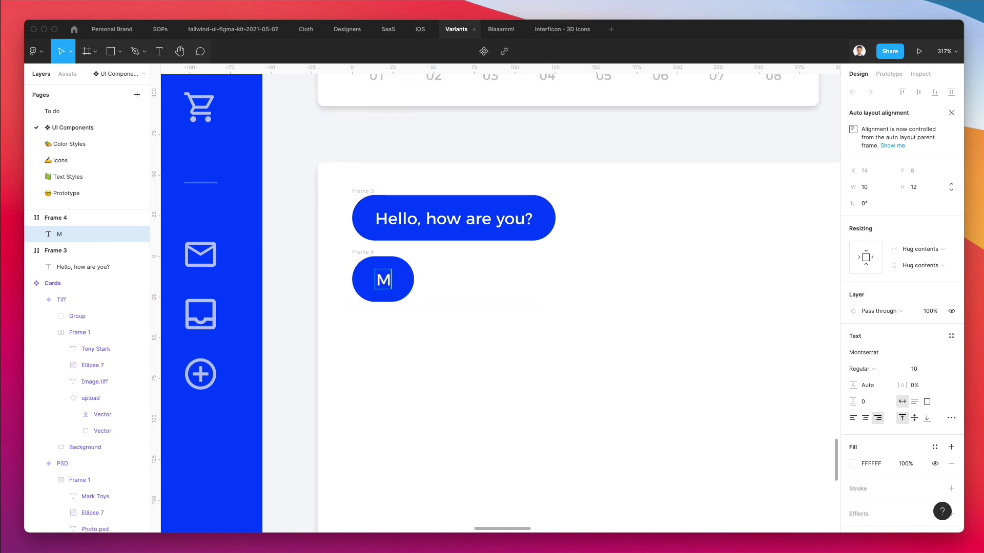
{"action": "key", "text": "BackSpace"}
{"action": "type", "text": "I am"}
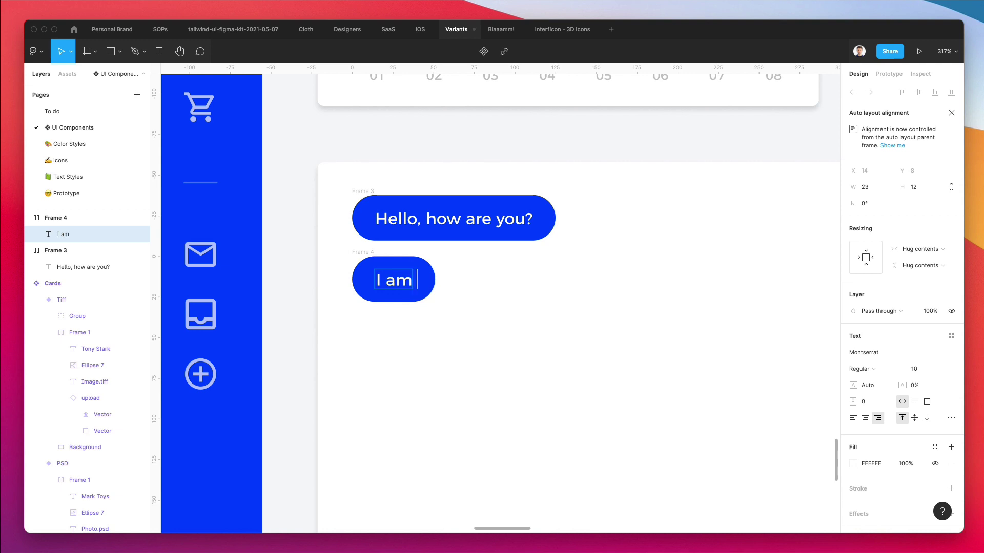
{"action": "type", "text": " feel"}
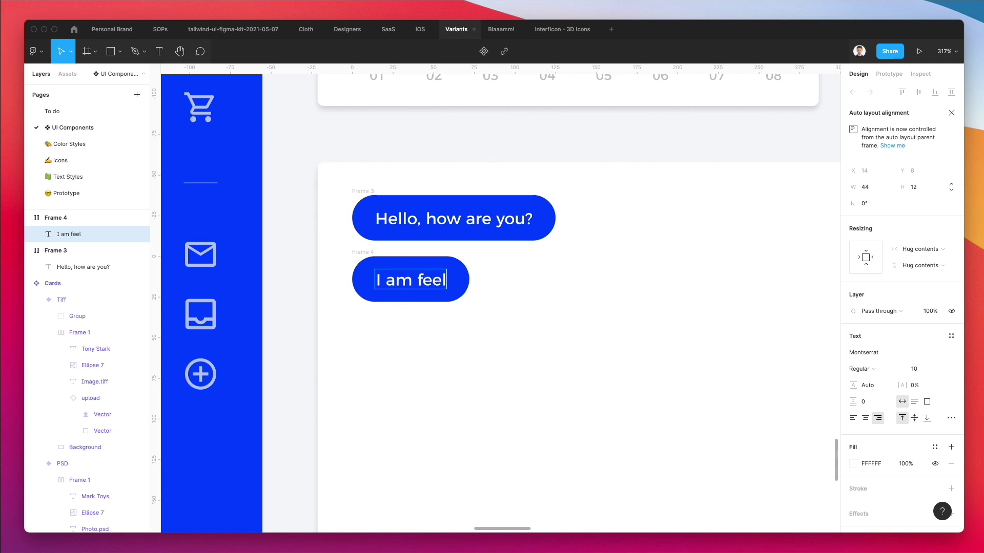
{"action": "type", "text": "ing very good today"}
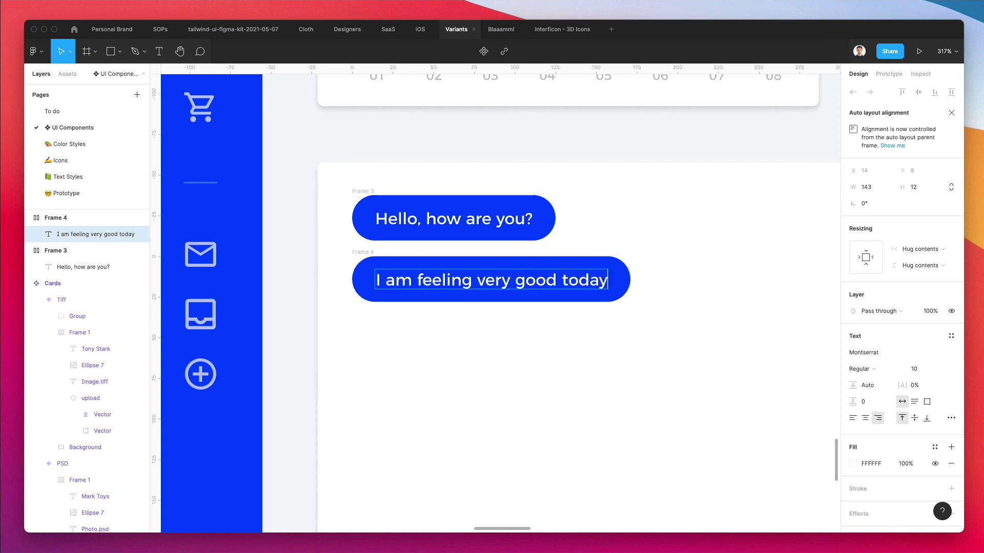
{"action": "type", "text": ", thanks."}
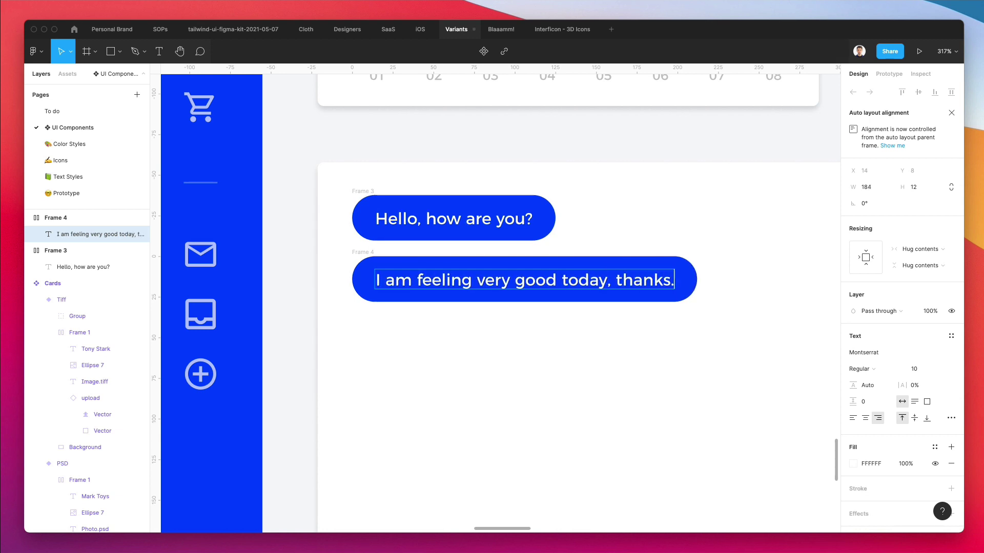
Add a second line reading "How about you?" to the lower bubble's message.
{"action": "key", "text": "Return"}
{"action": "type", "text": "H"}
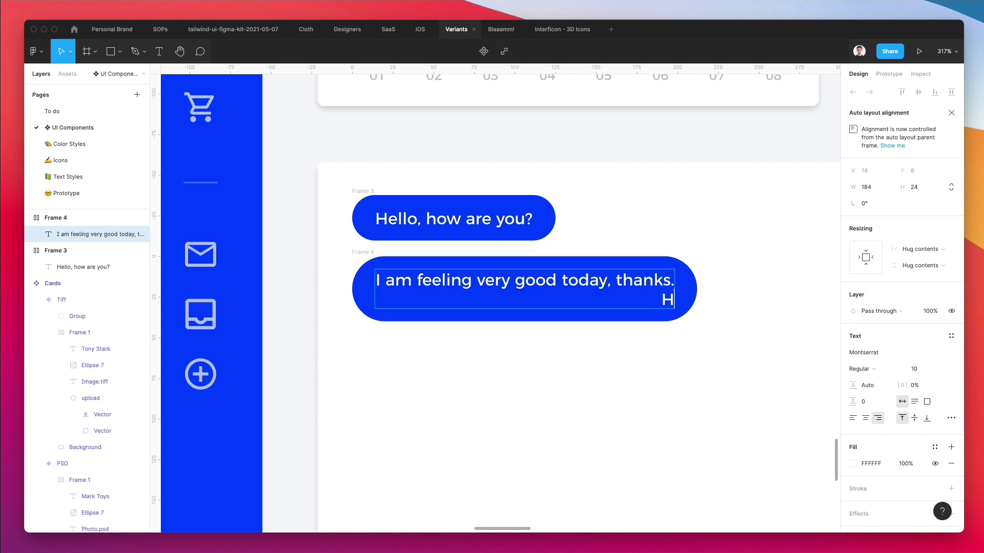
{"action": "type", "text": "ow about"}
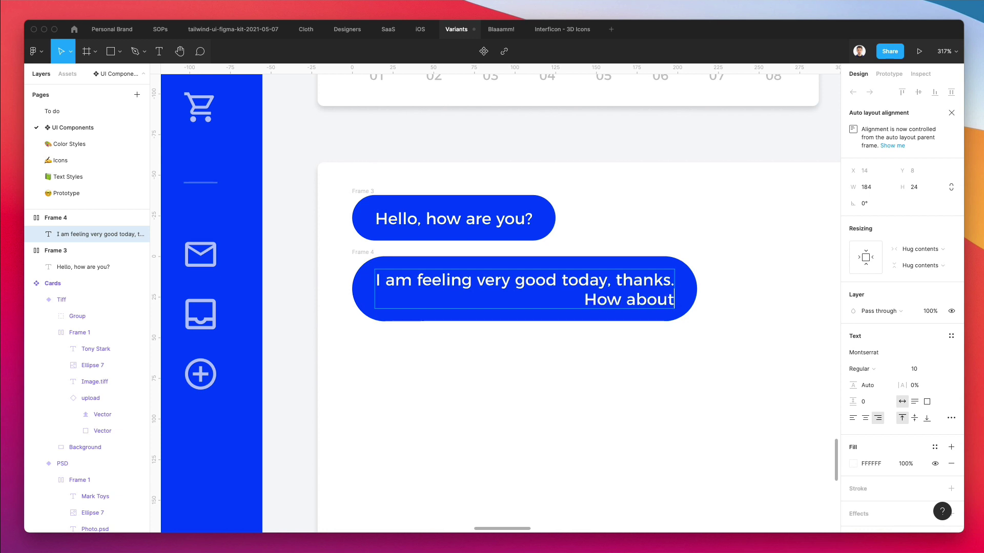
{"action": "type", "text": " you?"}
{"action": "left_click", "coordinate": [729, 255]}
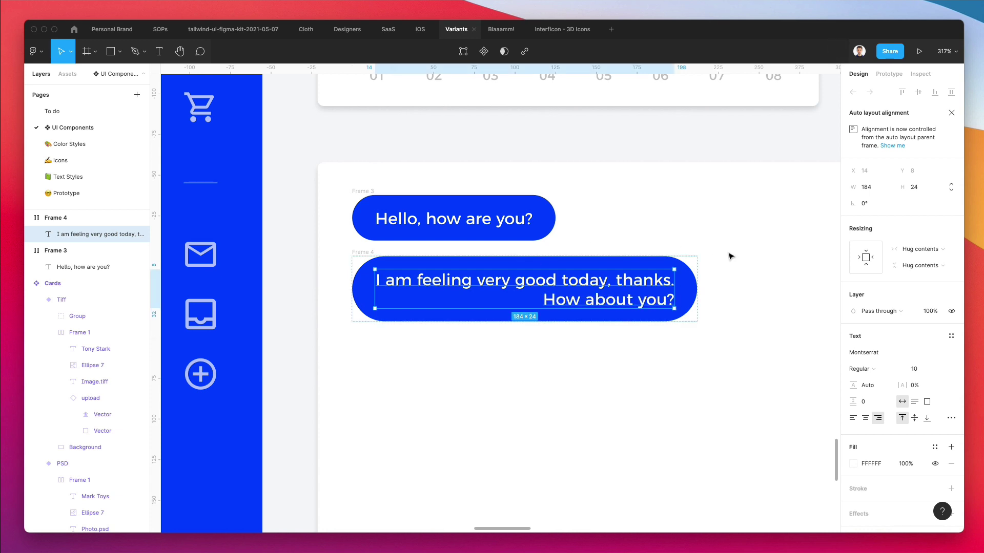
{"action": "left_click", "coordinate": [729, 254]}
{"action": "left_click", "coordinate": [621, 285]}
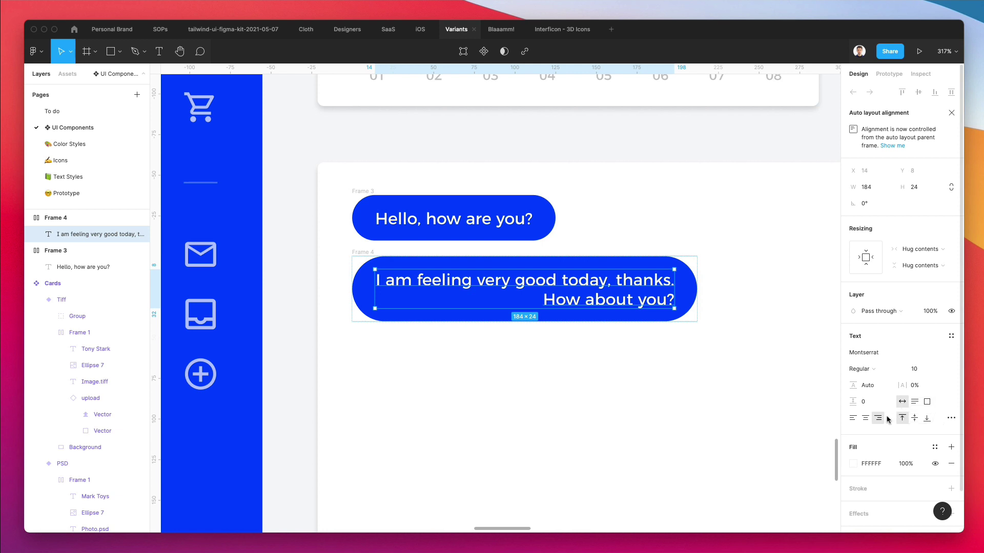
{"action": "left_click", "coordinate": [735, 371]}
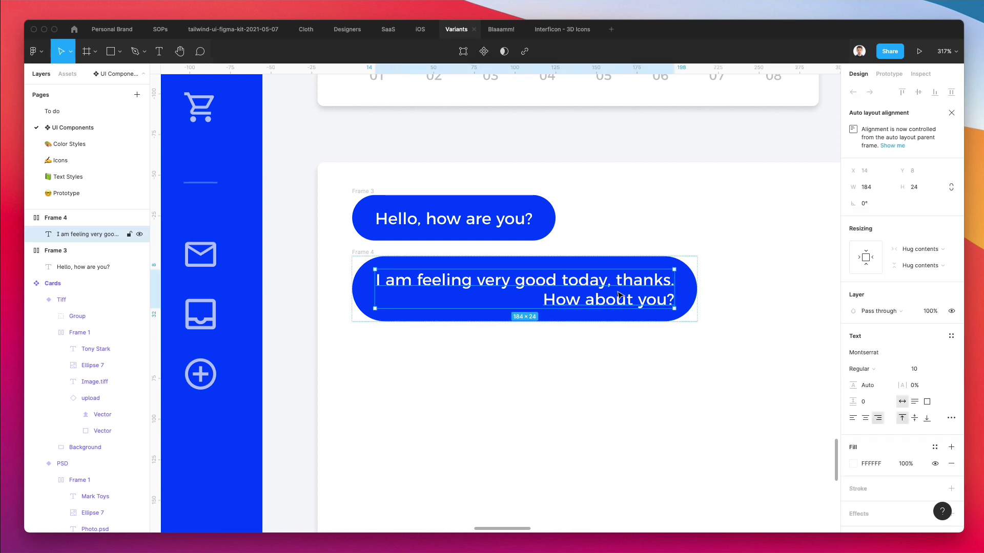
Change the lower bubble's fill to the Primary/50 color style.
{"action": "left_click", "coordinate": [355, 256]}
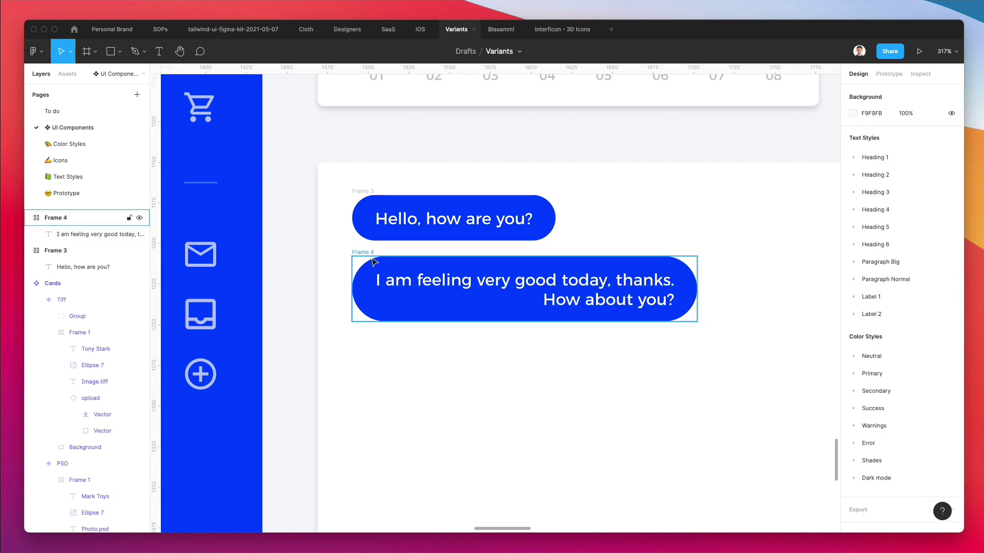
{"action": "left_click", "coordinate": [376, 263]}
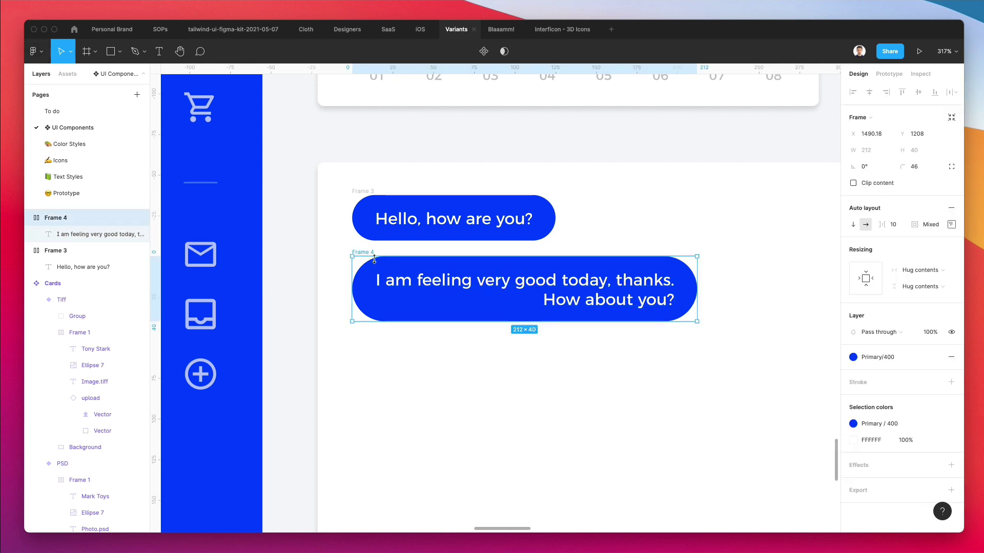
{"action": "left_click", "coordinate": [853, 357]}
{"action": "left_click", "coordinate": [878, 444]}
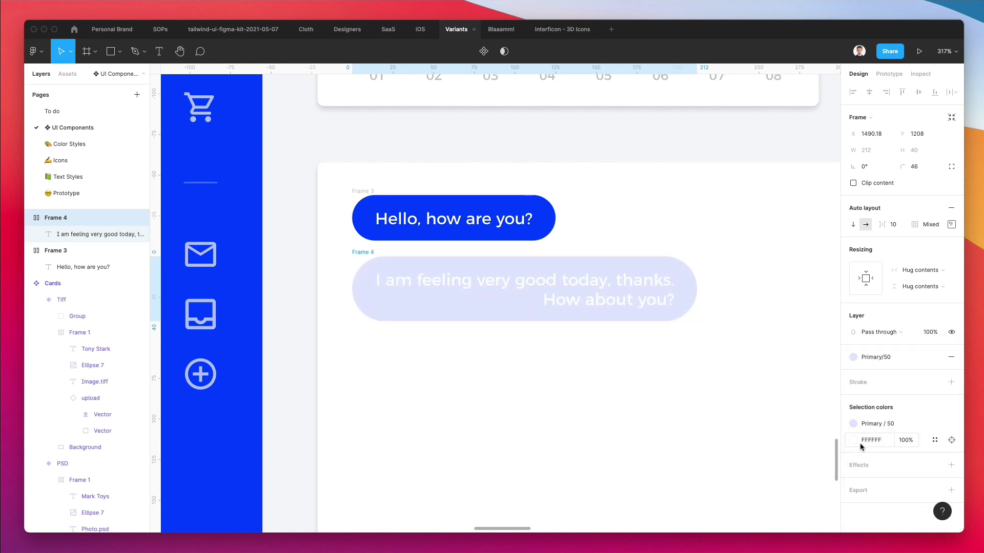
Apply the Neutral/500 color style to the message text in the lower bubble.
{"action": "double_click", "coordinate": [630, 290]}
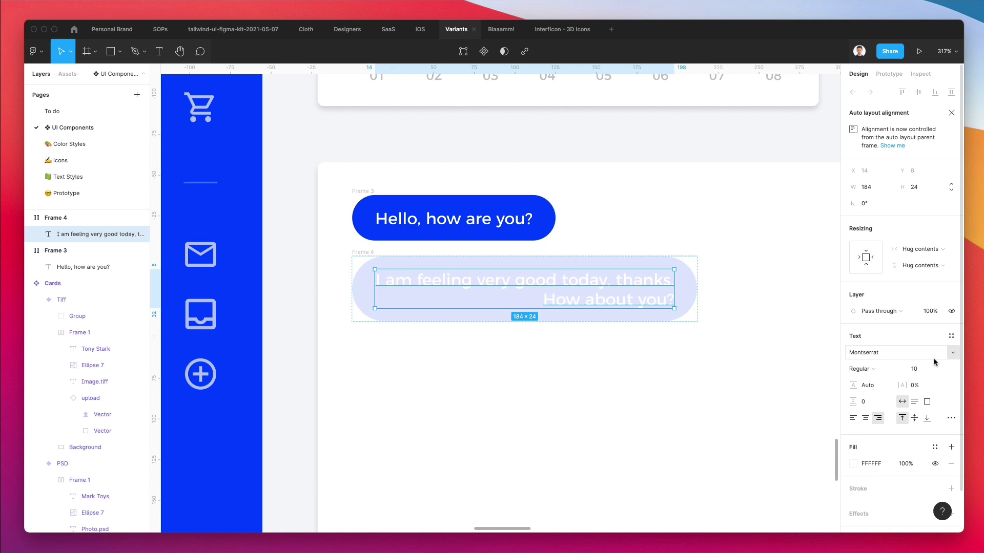
{"action": "left_click", "coordinate": [935, 447]}
{"action": "left_click", "coordinate": [943, 409]}
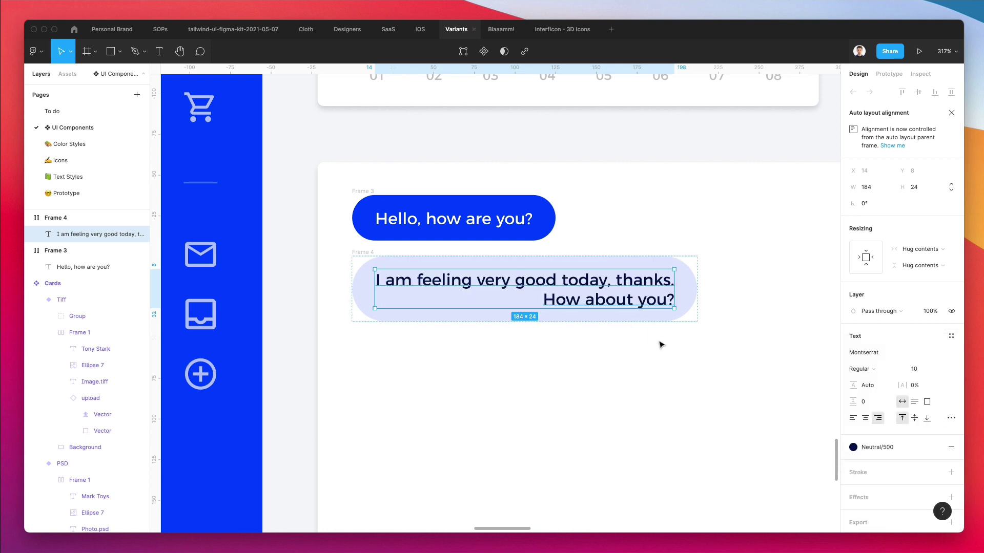
Left-align the two-line message text in the lower bubble.
{"action": "left_click", "coordinate": [674, 377]}
{"action": "scroll", "coordinate": [661, 375], "scroll_direction": "down", "scroll_amount": 2}
{"action": "scroll", "coordinate": [689, 377], "scroll_direction": "right", "scroll_amount": 2}
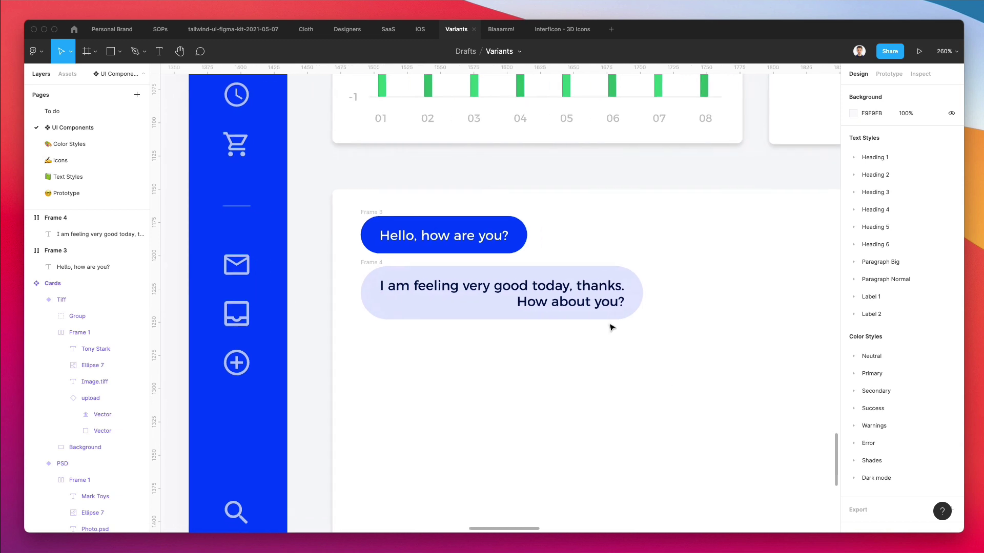
{"action": "left_click", "coordinate": [575, 301]}
{"action": "left_click", "coordinate": [680, 323]}
{"action": "left_click", "coordinate": [103, 234]}
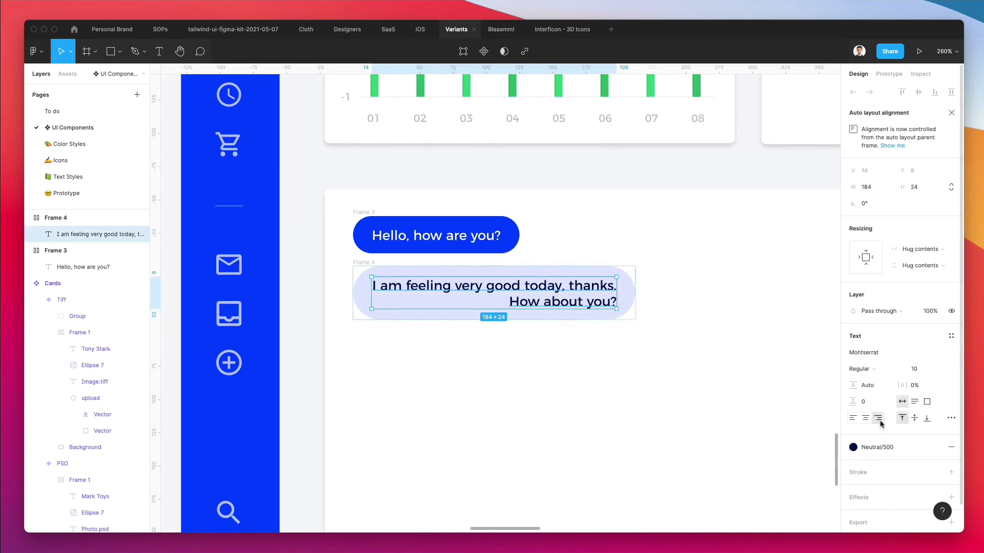
{"action": "left_click", "coordinate": [853, 419]}
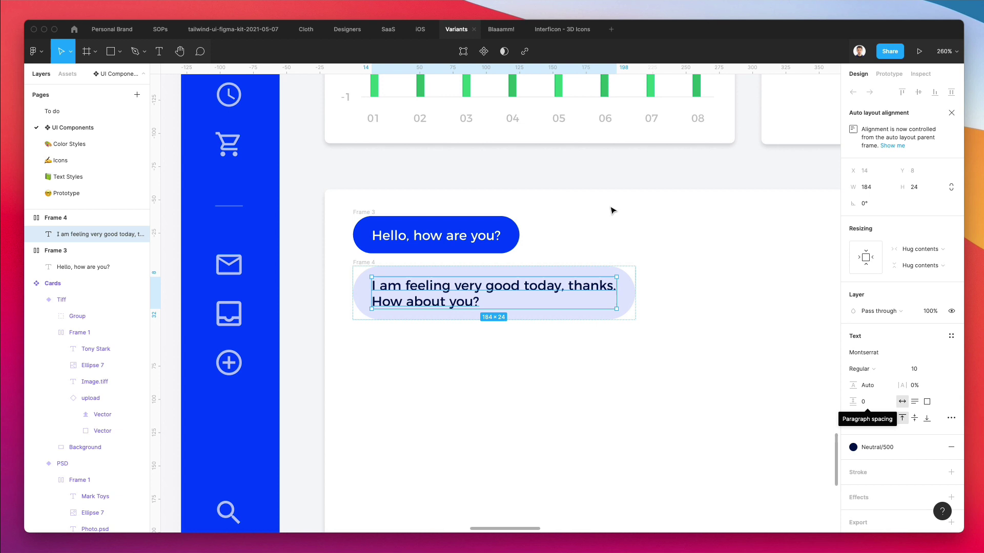
{"action": "left_click", "coordinate": [649, 275]}
{"action": "left_click", "coordinate": [513, 293]}
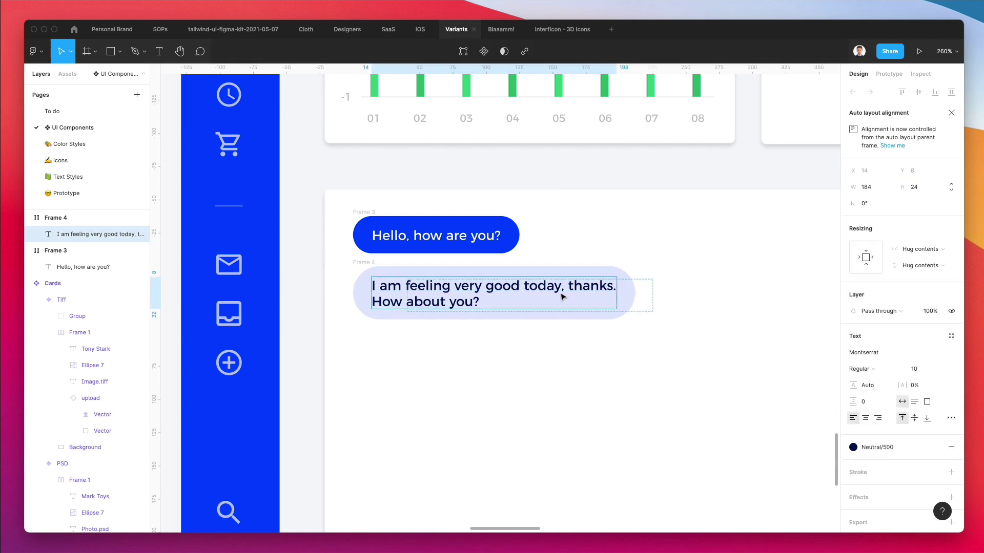
{"action": "left_click", "coordinate": [675, 257]}
{"action": "scroll", "coordinate": [676, 258], "scroll_direction": "right", "scroll_amount": 1}
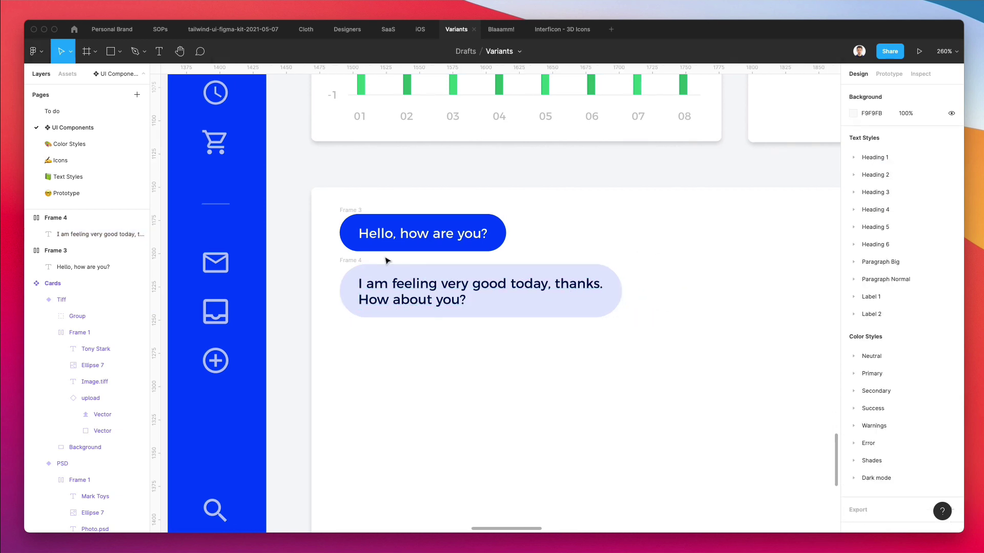
{"action": "left_click", "coordinate": [428, 290]}
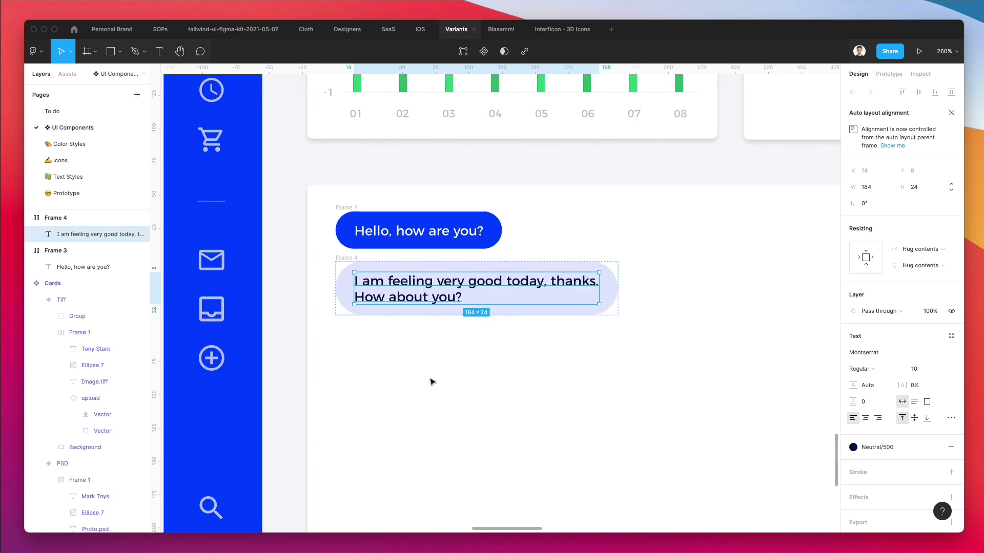
{"action": "scroll", "coordinate": [431, 379], "scroll_direction": "down", "scroll_amount": 1}
{"action": "scroll", "coordinate": [477, 286], "scroll_direction": "up", "scroll_amount": 1}
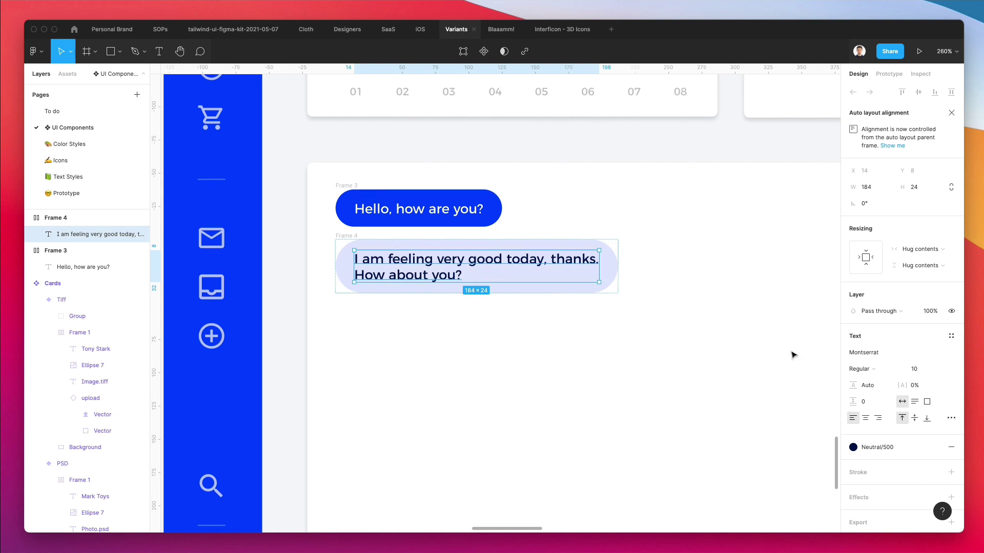
{"action": "left_click", "coordinate": [659, 340]}
{"action": "scroll", "coordinate": [385, 244], "scroll_direction": "up", "scroll_amount": 1}
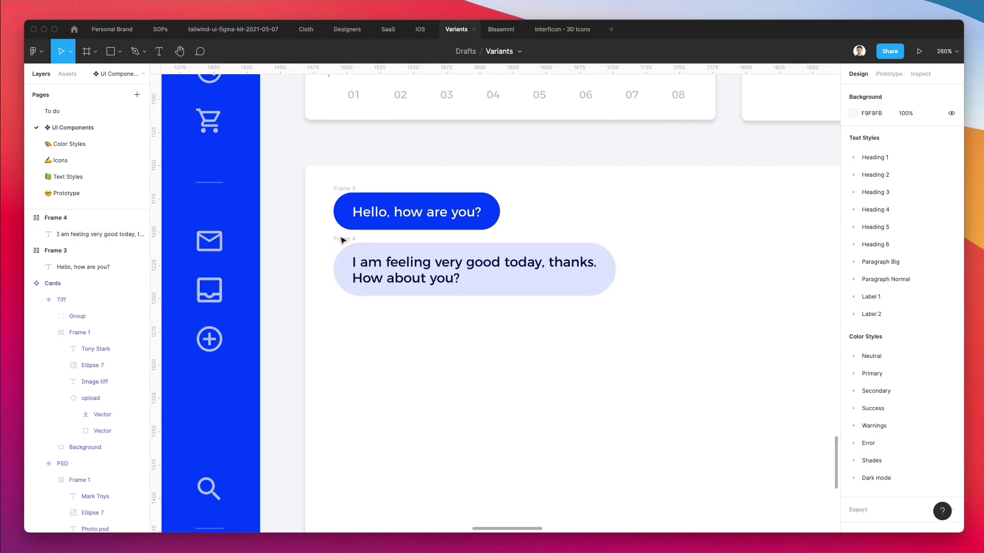
{"action": "scroll", "coordinate": [336, 190], "scroll_direction": "up", "scroll_amount": 5}
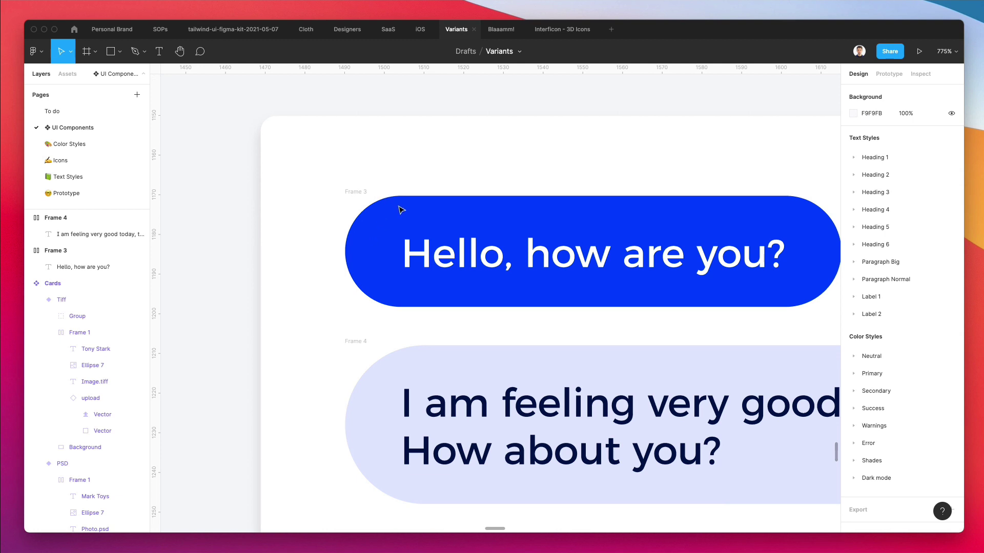
{"action": "left_click", "coordinate": [352, 196]}
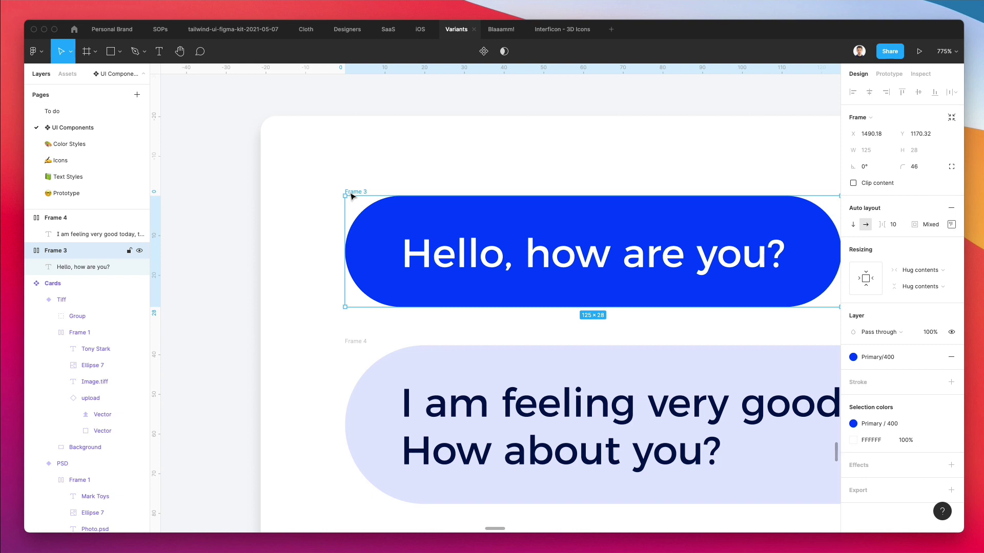
{"action": "key", "text": "p"}
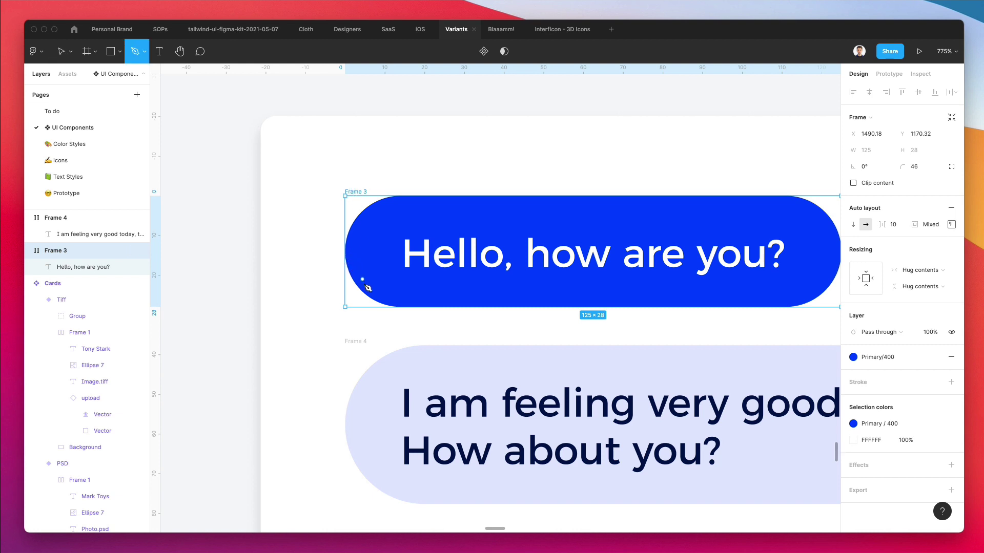
{"action": "key", "text": "v"}
{"action": "key", "text": "Escape"}
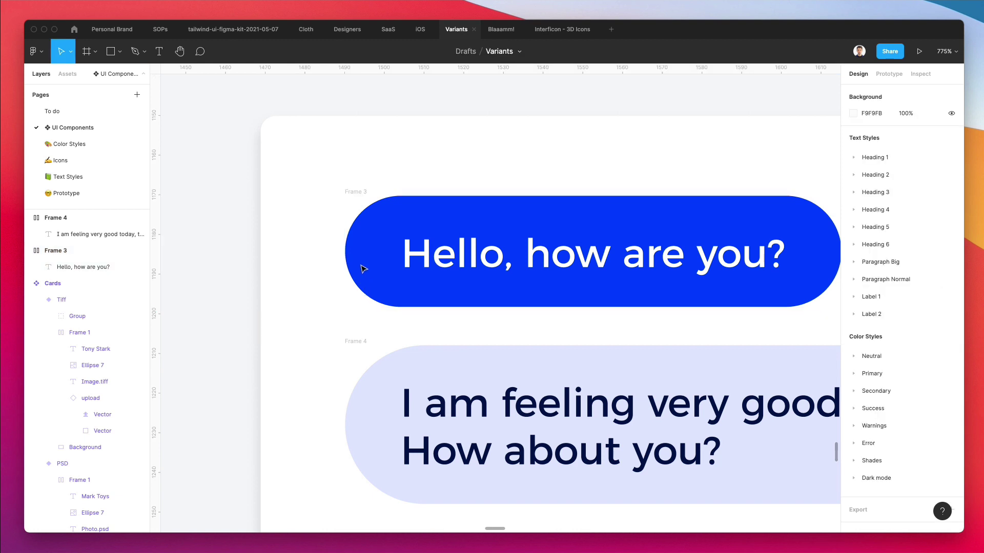
{"action": "left_click", "coordinate": [358, 197]}
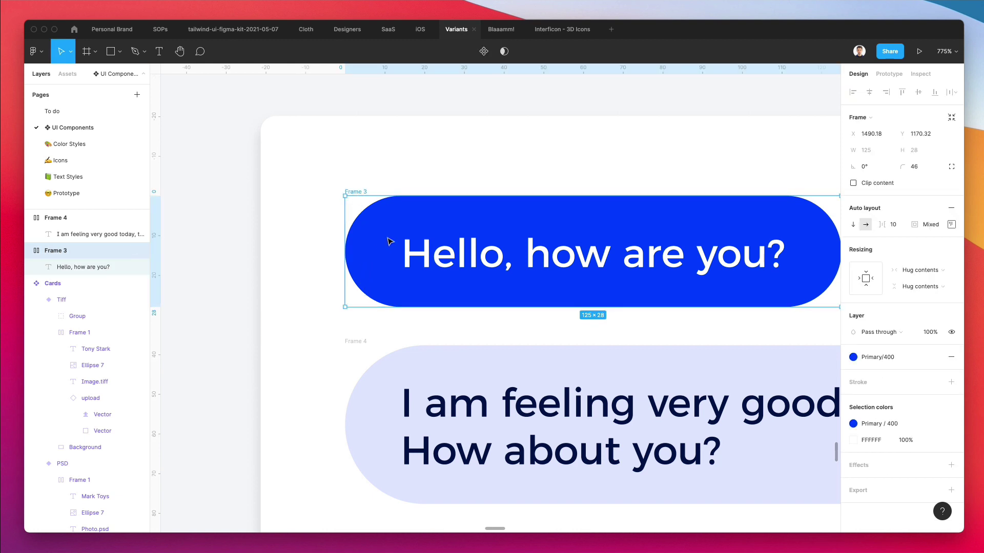
{"action": "key", "text": "Escape"}
{"action": "key", "text": "r"}
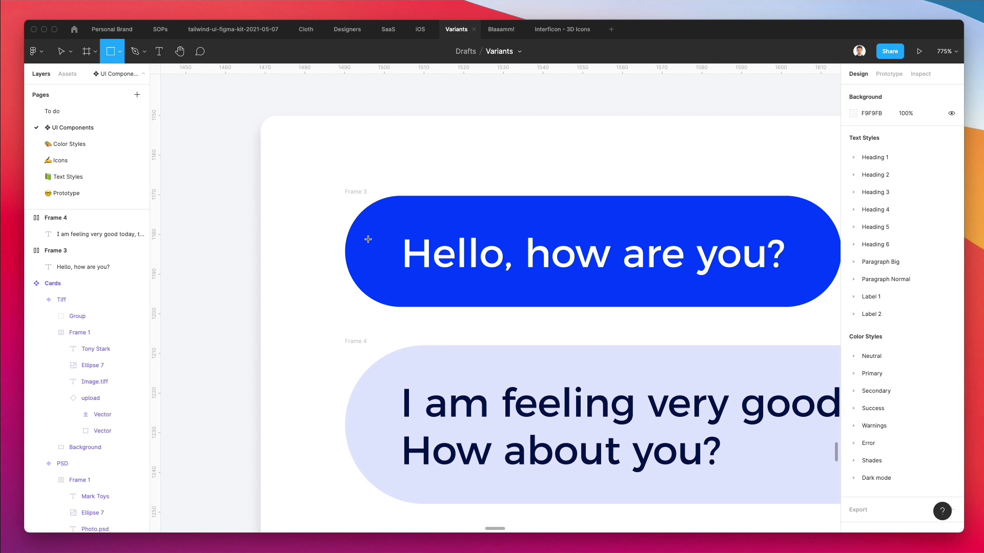
{"action": "left_click_drag", "start_coordinate": [361, 275], "coordinate": [413, 333]}
{"action": "key", "text": "ctrl+z"}
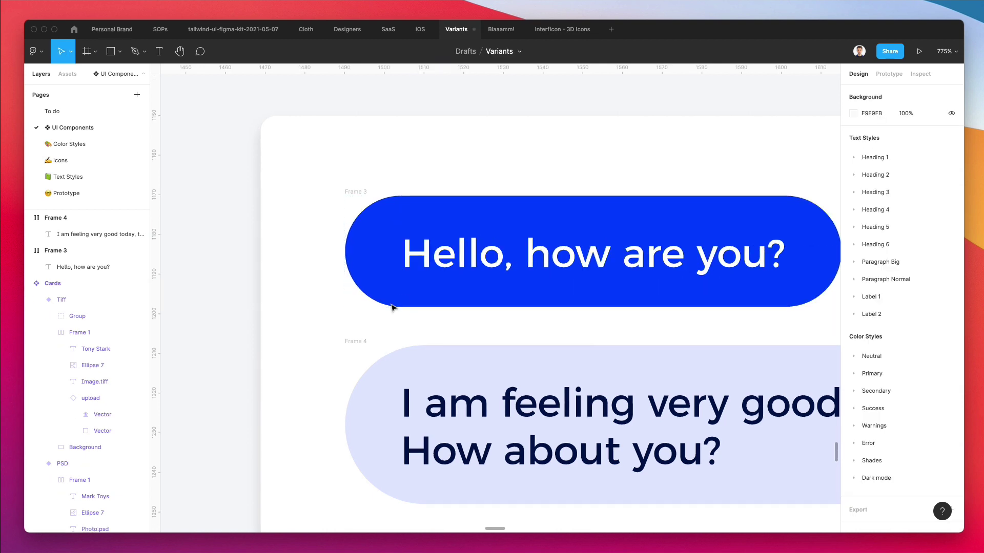
{"action": "key", "text": "r"}
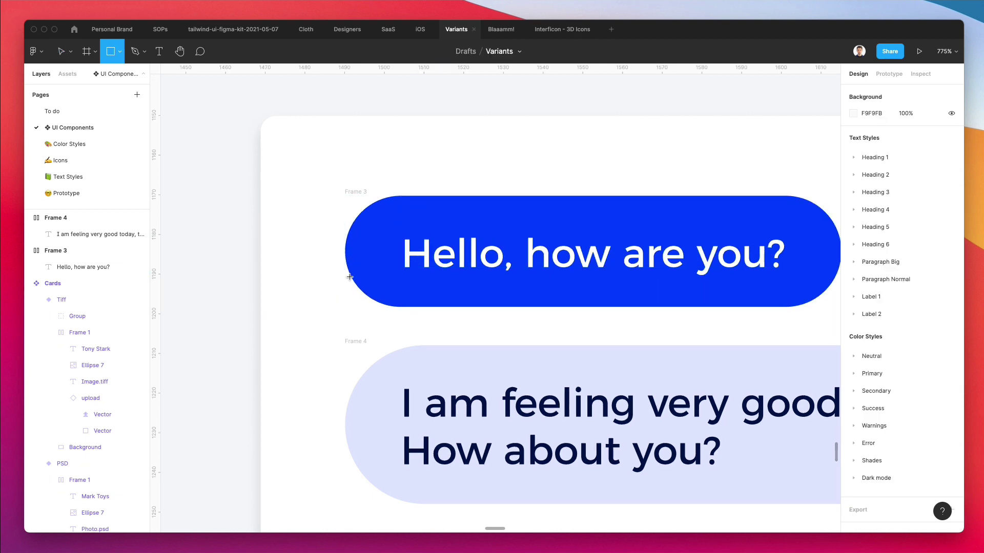
{"action": "left_click_drag", "start_coordinate": [346, 259], "coordinate": [388, 312]}
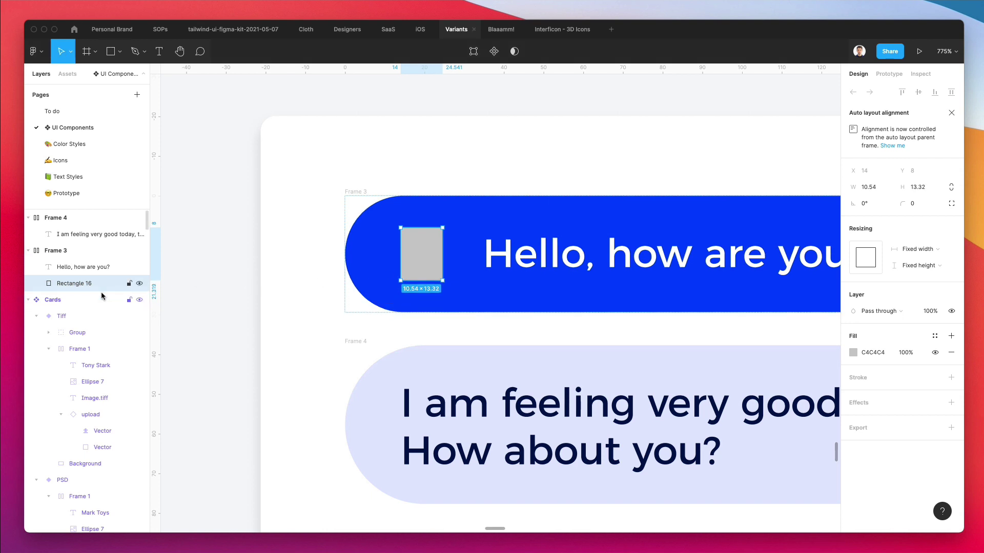
{"action": "key", "text": "Delete"}
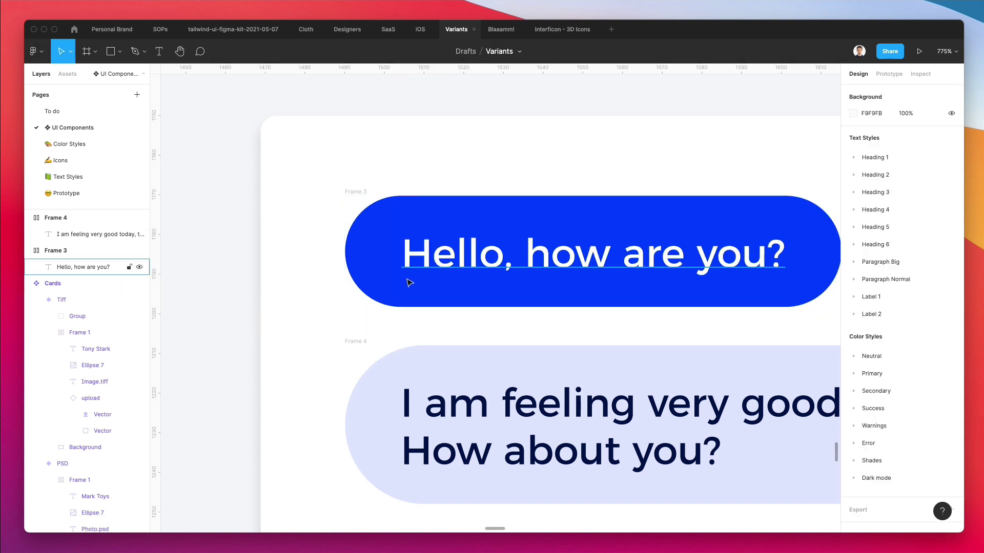
Move the lower bubble down to Y 1222, widening the gap beneath the upper bubble.
{"action": "scroll", "coordinate": [408, 280], "scroll_direction": "down", "scroll_amount": 5}
{"action": "scroll", "coordinate": [570, 237], "scroll_direction": "down", "scroll_amount": 3}
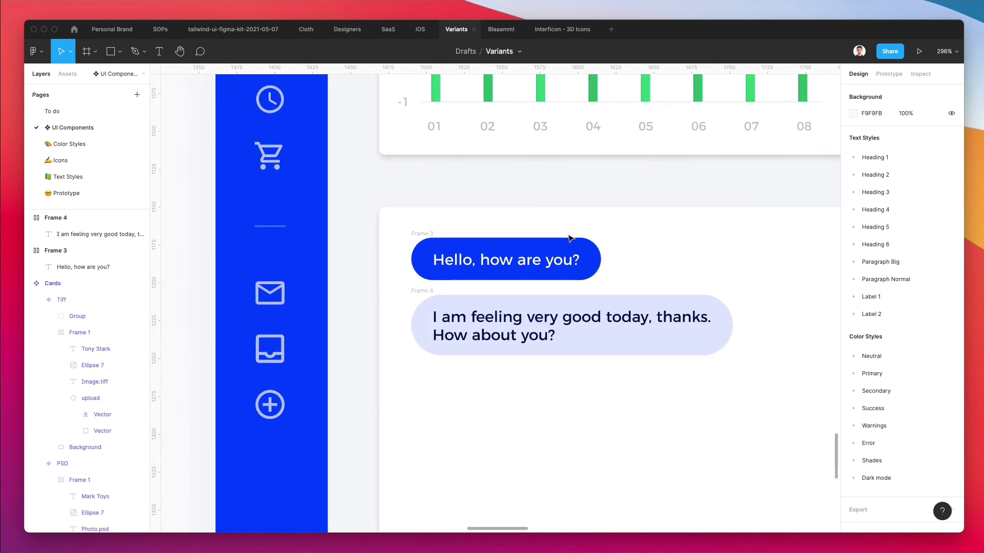
{"action": "scroll", "coordinate": [576, 241], "scroll_direction": "down", "scroll_amount": 3}
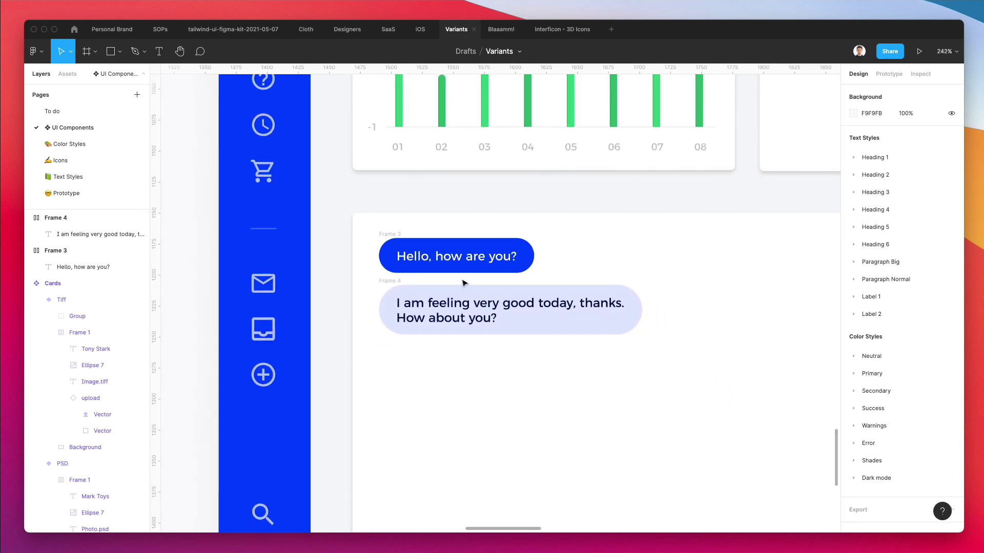
{"action": "left_click_drag", "start_coordinate": [350, 250], "coordinate": [350, 268]}
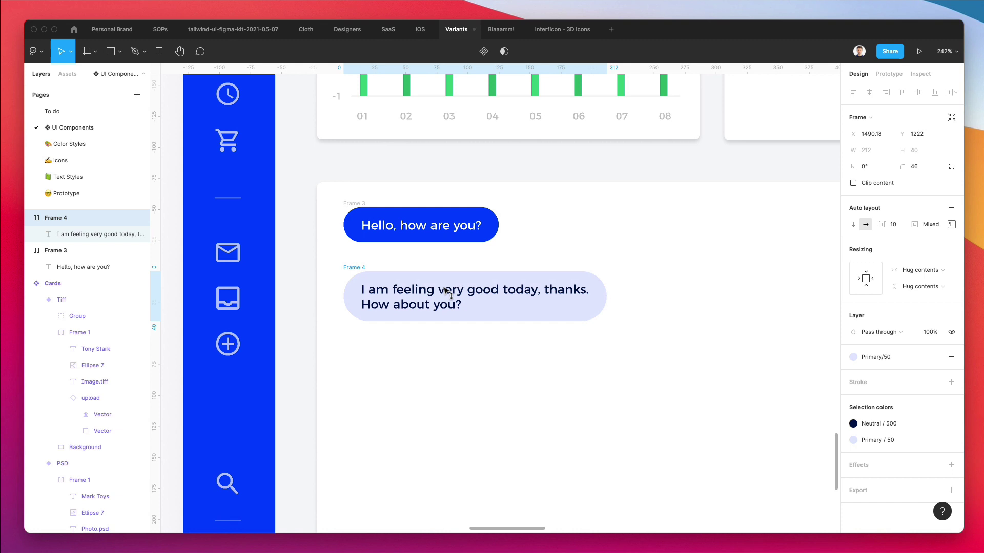
{"action": "left_click", "coordinate": [604, 240]}
{"action": "scroll", "coordinate": [391, 307], "scroll_direction": "up", "scroll_amount": 5}
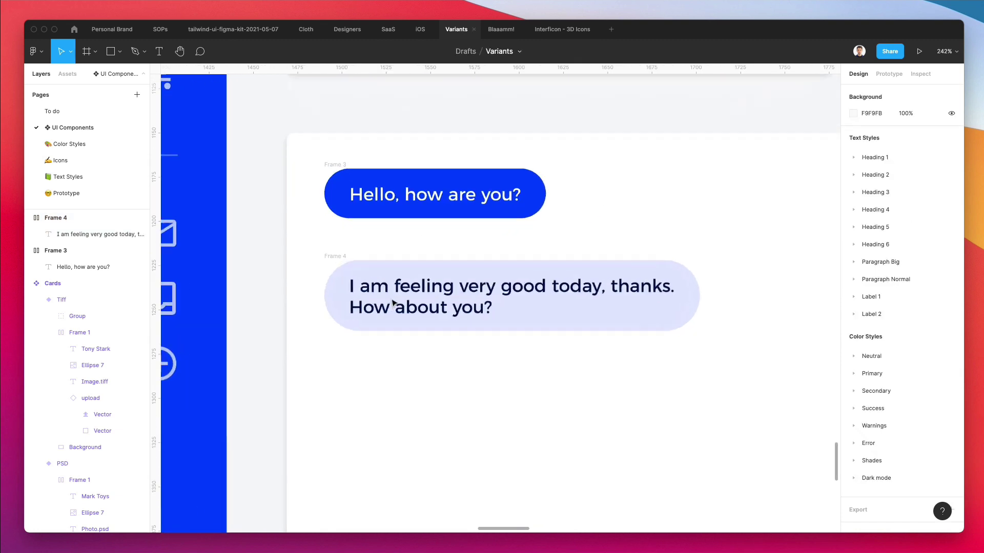
{"action": "left_click", "coordinate": [425, 290]}
{"action": "left_click", "coordinate": [706, 225]}
{"action": "scroll", "coordinate": [706, 224], "scroll_direction": "down", "scroll_amount": 1}
{"action": "scroll", "coordinate": [706, 224], "scroll_direction": "down", "scroll_amount": 3}
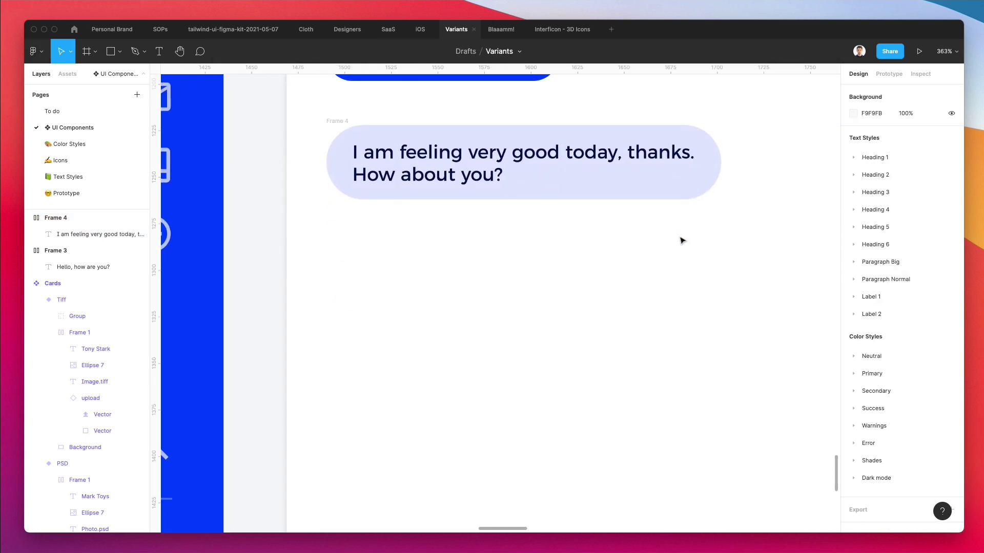
{"action": "key", "text": "super+v"}
{"action": "key", "text": "super+z"}
{"action": "scroll", "coordinate": [634, 269], "scroll_direction": "down", "scroll_amount": 2}
{"action": "scroll", "coordinate": [634, 268], "scroll_direction": "down", "scroll_amount": 5}
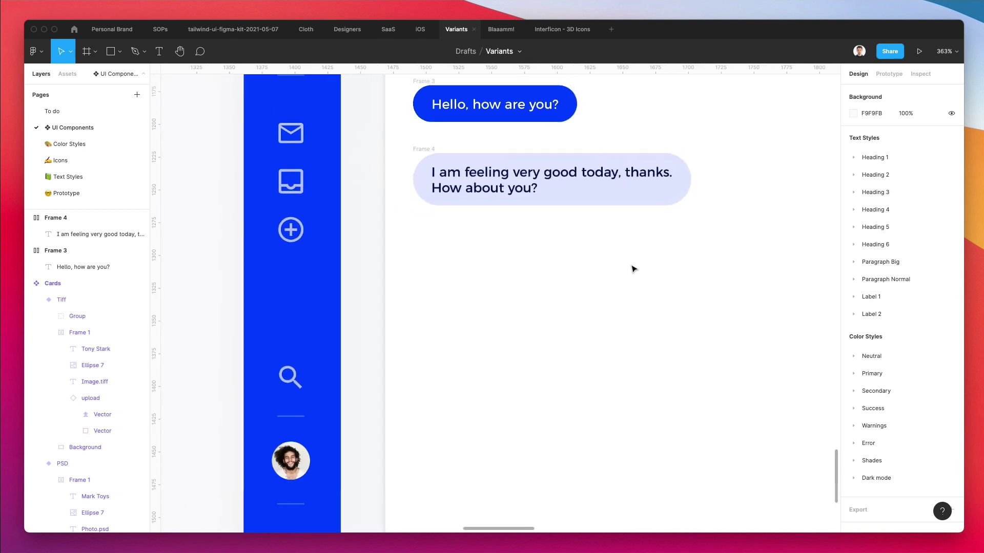
{"action": "scroll", "coordinate": [633, 268], "scroll_direction": "up", "scroll_amount": 3}
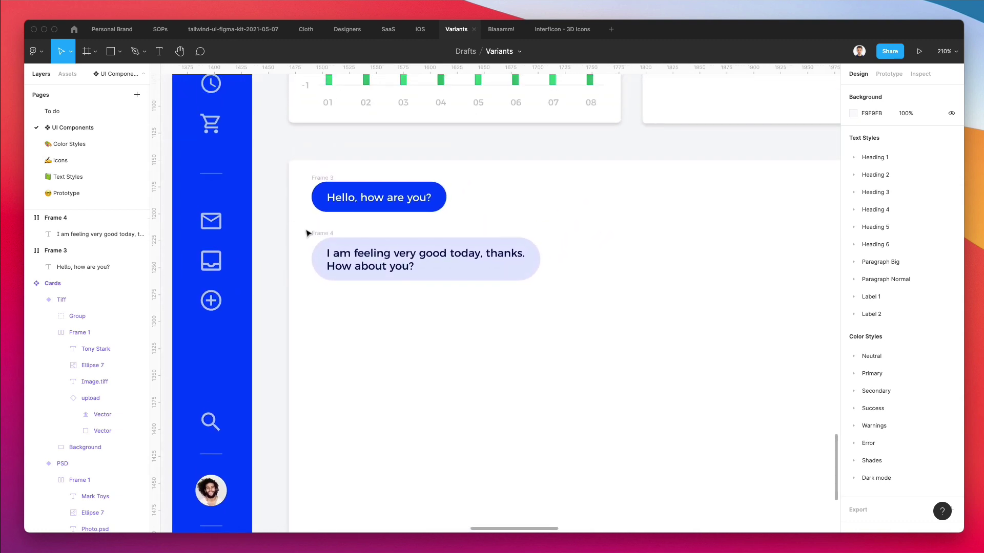
{"action": "left_click_drag", "start_coordinate": [318, 233], "coordinate": [533, 261]}
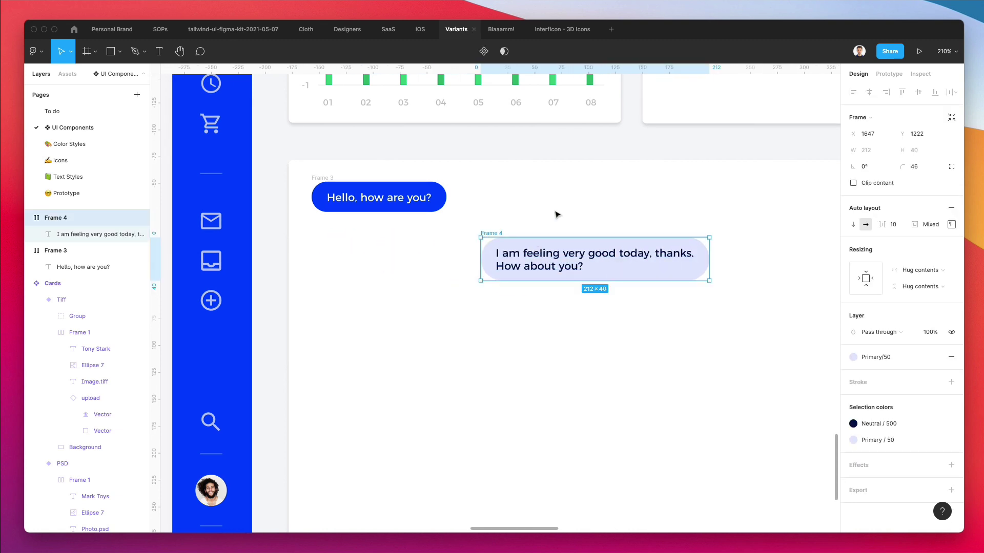
{"action": "key", "text": "super+z"}
{"action": "key", "text": "Escape"}
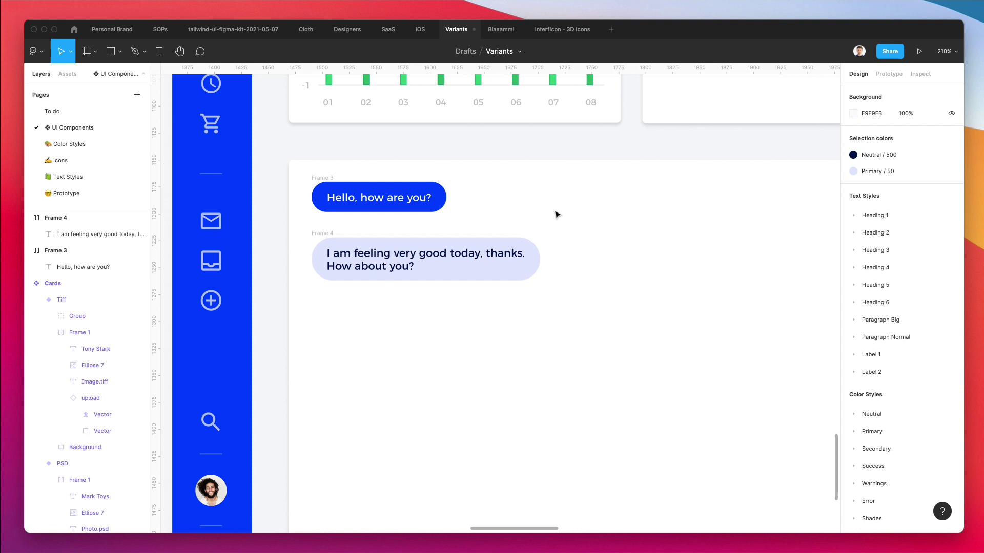
Copy the "06" label from the bar graph and place it in front of the chat card, just under the upper bubble.
{"action": "scroll", "coordinate": [557, 214], "scroll_direction": "up", "scroll_amount": 5}
{"action": "scroll", "coordinate": [557, 214], "scroll_direction": "up", "scroll_amount": 2}
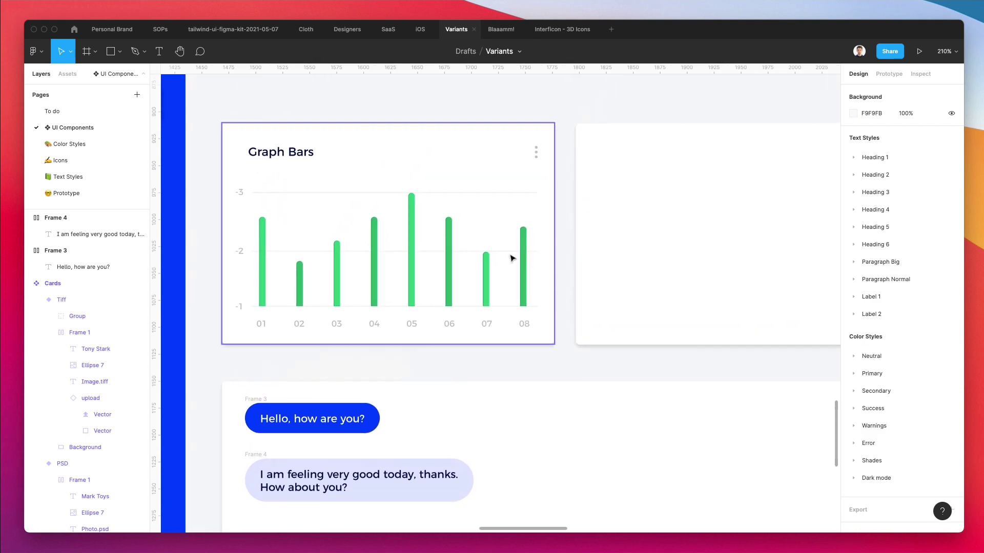
{"action": "left_click", "coordinate": [450, 326], "text": "super"}
{"action": "scroll", "coordinate": [431, 318], "scroll_direction": "down", "scroll_amount": 5}
{"action": "scroll", "coordinate": [430, 319], "scroll_direction": "up", "scroll_amount": 5}
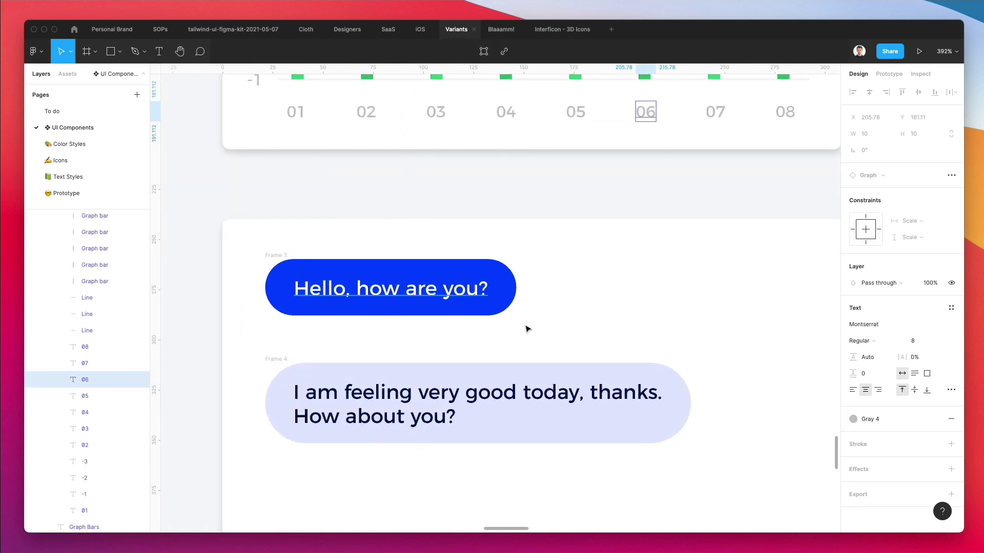
{"action": "key", "text": "super+v"}
{"action": "left_click_drag", "start_coordinate": [516, 324], "coordinate": [575, 335]}
{"action": "key", "text": "super+bracketright"}
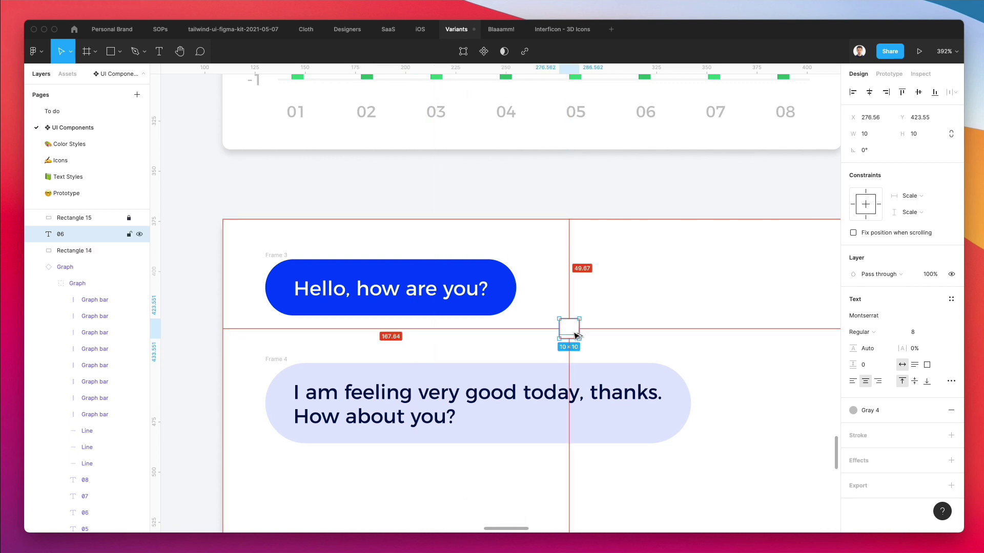
{"action": "key", "text": "super+bracketright"}
{"action": "left_click_drag", "start_coordinate": [575, 335], "coordinate": [284, 342]}
Replace the copied label's text with "06:32 AM".
{"action": "key", "text": "Return"}
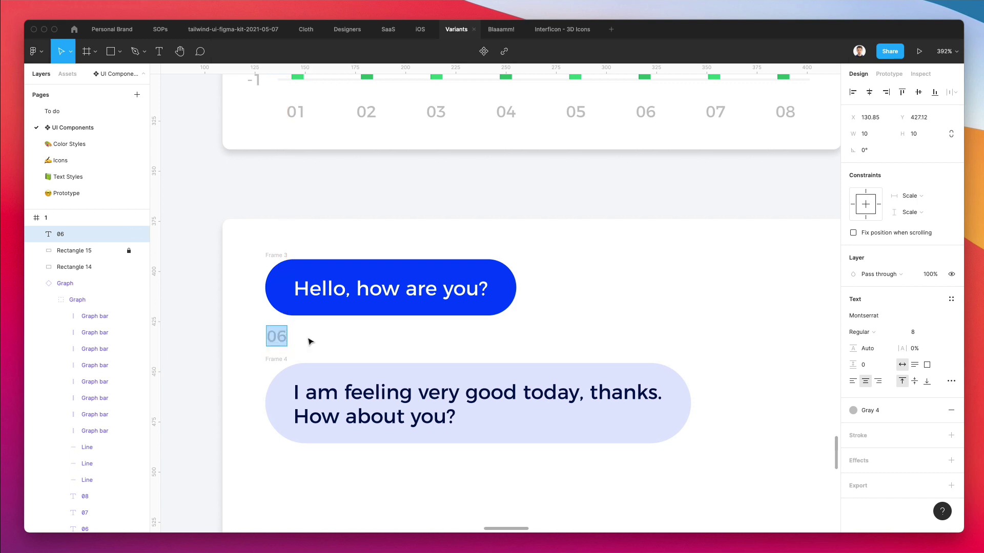
{"action": "type", "text": "06:32"}
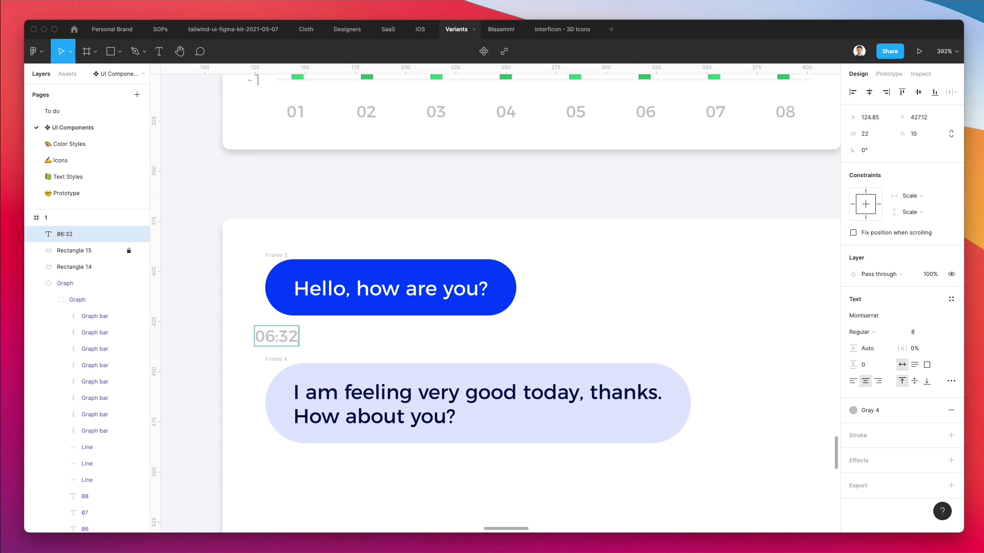
{"action": "type", "text": " AM"}
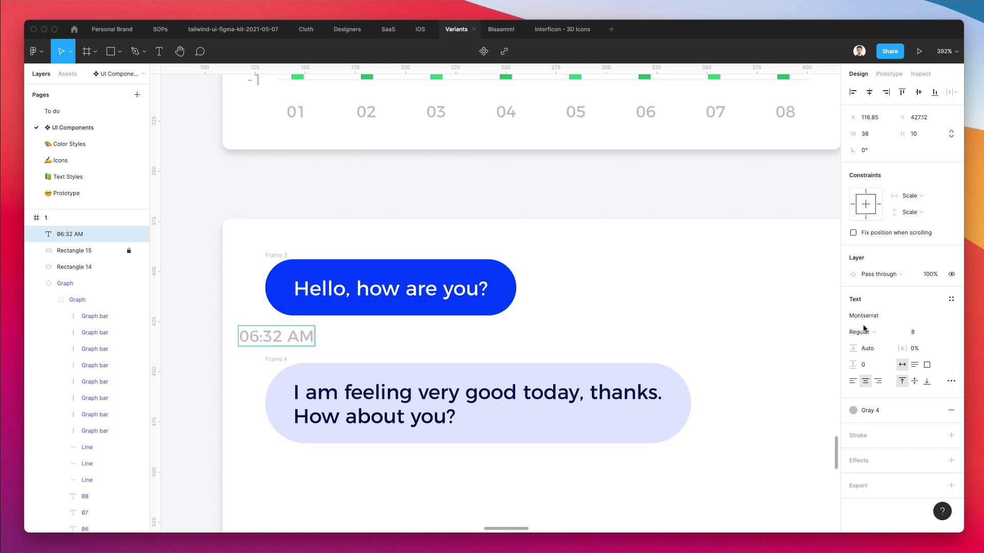
Left-align the timestamp text and shift it to X 129.01, near the left edge of the bubbles.
{"action": "left_click", "coordinate": [853, 381]}
{"action": "key", "text": "Escape"}
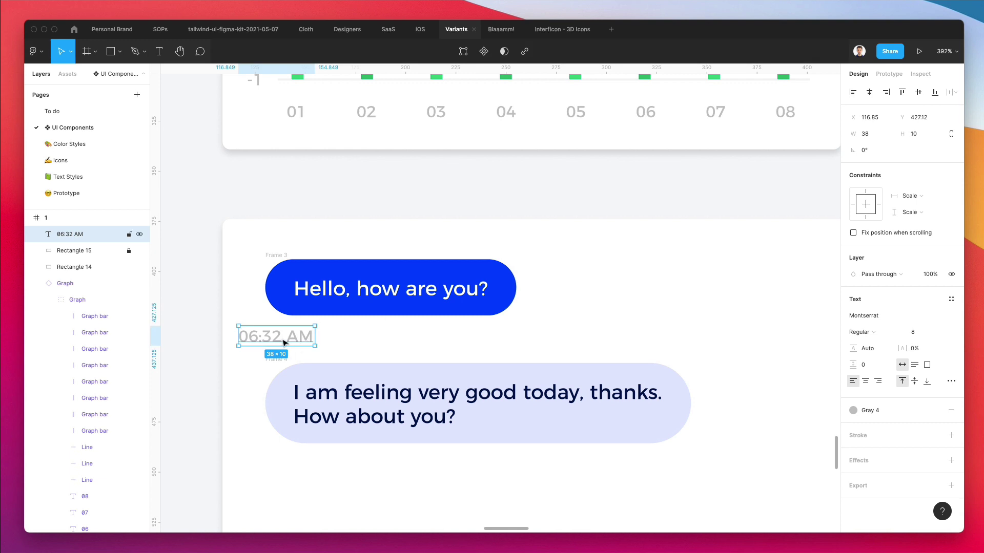
{"action": "left_click_drag", "start_coordinate": [284, 342], "coordinate": [310, 347]}
{"action": "scroll", "coordinate": [398, 333], "scroll_direction": "down", "scroll_amount": 3, "text": "ctrl"}
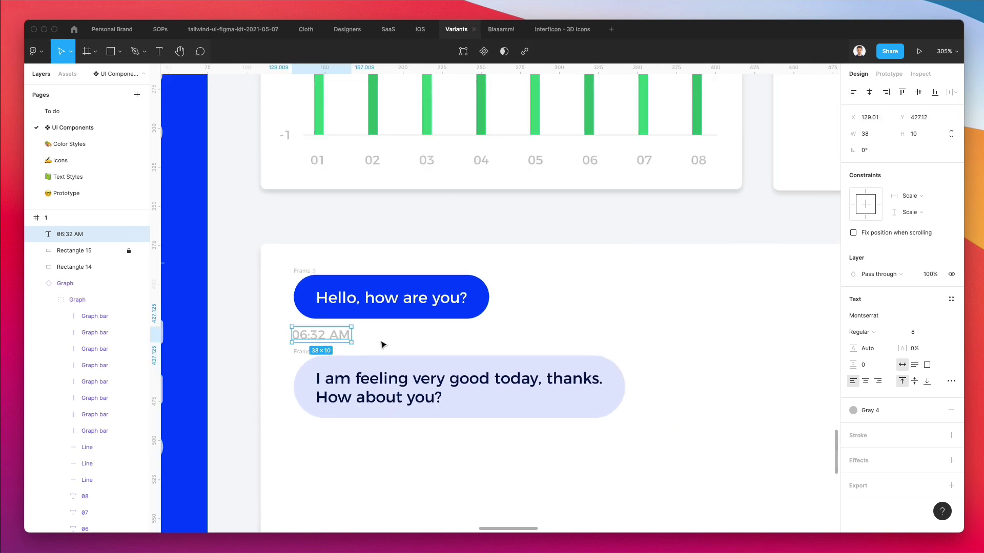
Unlock the white chat card rectangle and narrow it to 308.08 wide, flush with the bar graph card above.
{"action": "left_click", "coordinate": [279, 361]}
{"action": "left_click", "coordinate": [309, 357]}
{"action": "scroll", "coordinate": [390, 340], "scroll_direction": "down", "scroll_amount": 3, "text": "ctrl"}
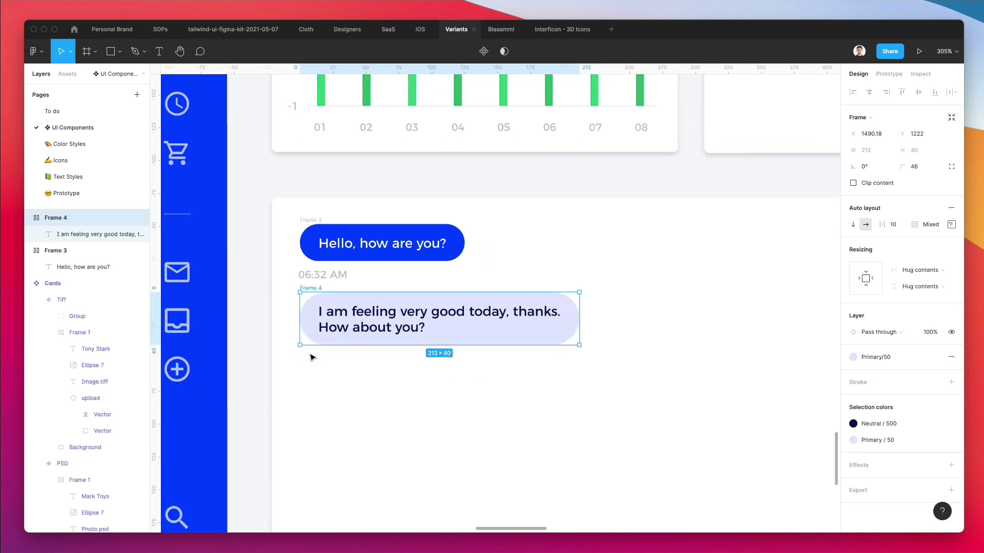
{"action": "scroll", "coordinate": [390, 340], "scroll_direction": "down", "scroll_amount": 4, "text": "ctrl"}
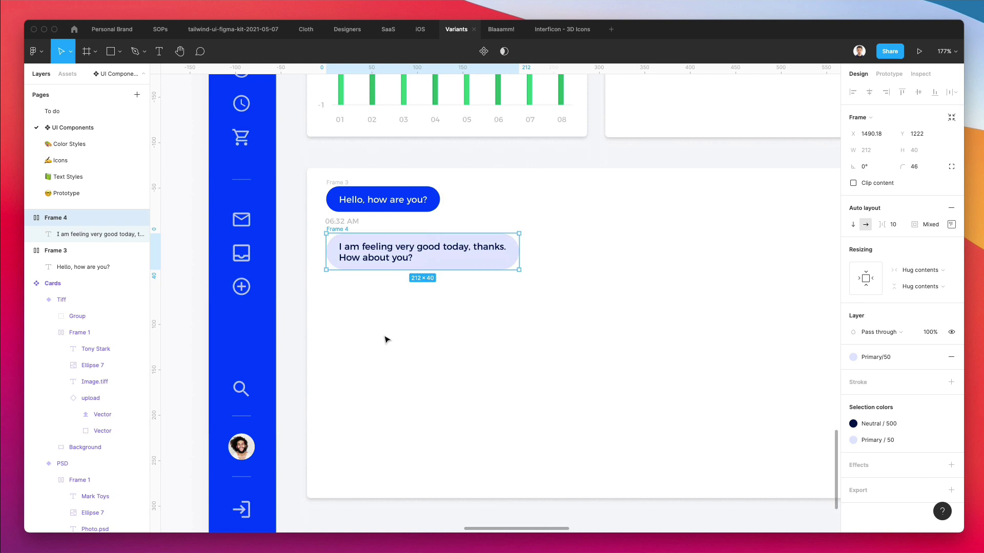
{"action": "scroll", "coordinate": [409, 327], "scroll_direction": "up", "scroll_amount": 2}
{"action": "left_click", "coordinate": [372, 169]}
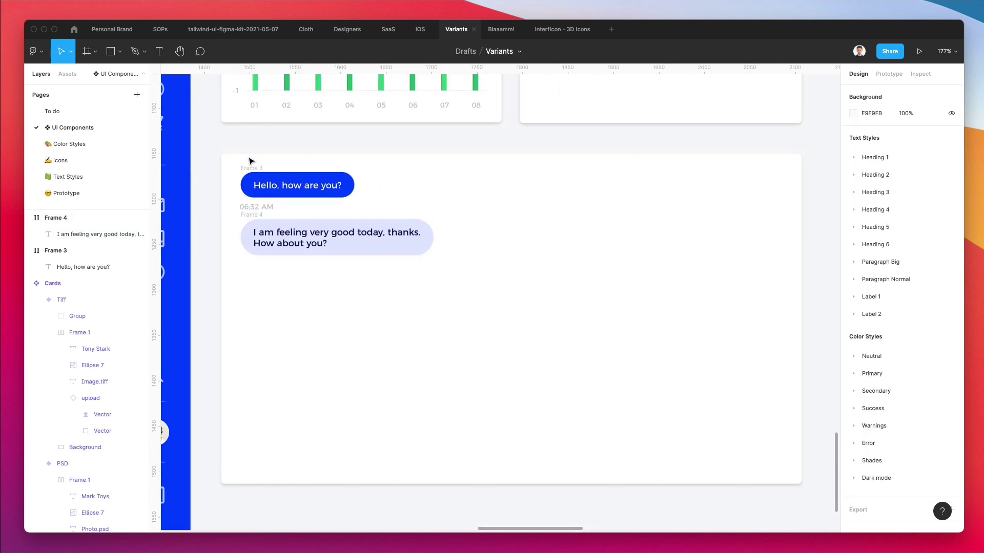
{"action": "right_click", "coordinate": [258, 155]}
{"action": "mouse_move", "coordinate": [353, 164]}
{"action": "left_click", "coordinate": [408, 179]}
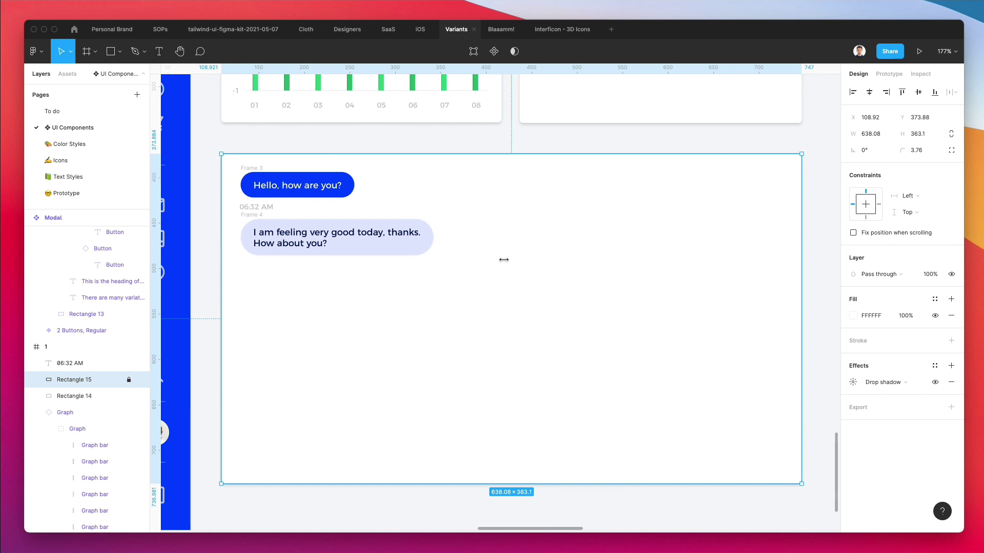
{"action": "left_click", "coordinate": [129, 379]}
{"action": "left_click_drag", "start_coordinate": [763, 309], "coordinate": [508, 283]}
{"action": "left_click", "coordinate": [571, 270]}
{"action": "left_click_drag", "start_coordinate": [560, 266], "coordinate": [240, 209]}
{"action": "left_click", "coordinate": [535, 233]}
{"action": "left_click_drag", "start_coordinate": [520, 228], "coordinate": [256, 259]}
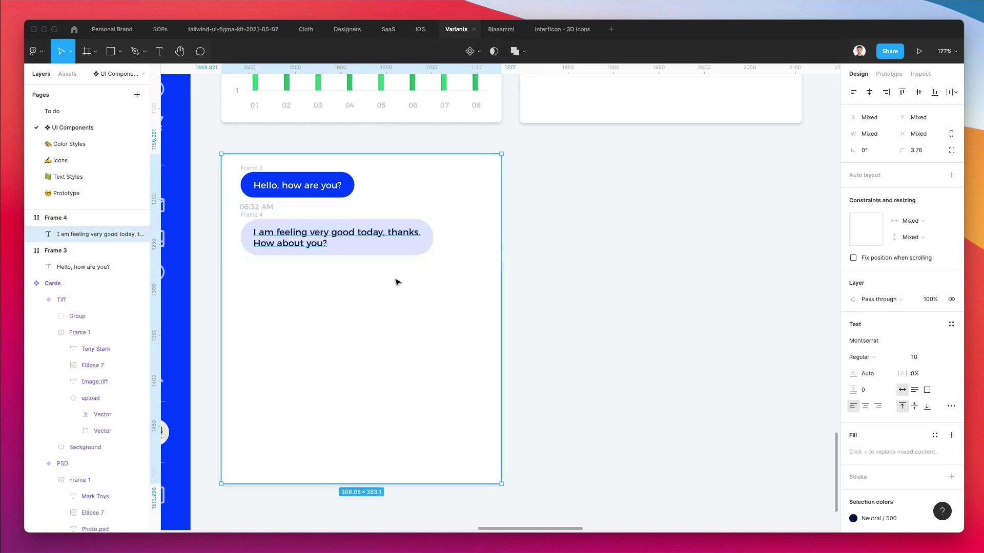
{"action": "left_click", "coordinate": [427, 286], "text": "shift"}
{"action": "left_click_drag", "start_coordinate": [310, 239], "coordinate": [384, 239]}
{"action": "left_click", "coordinate": [551, 228]}
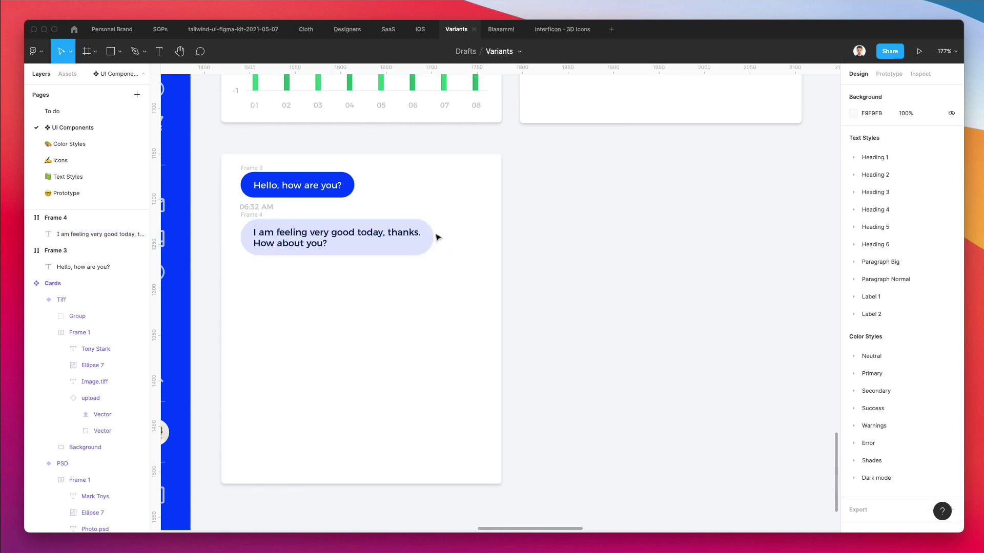
{"action": "left_click", "coordinate": [417, 288]}
{"action": "key", "text": "Escape"}
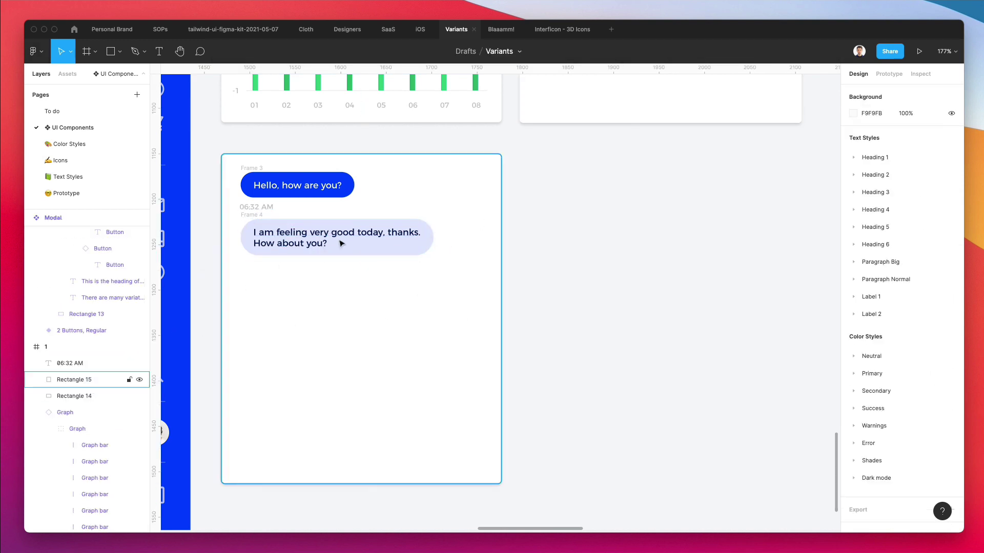
{"action": "left_click", "coordinate": [306, 242]}
Shift the lower message bubble right to X 1546.18, near the chat card's right edge.
{"action": "left_click", "coordinate": [54, 217]}
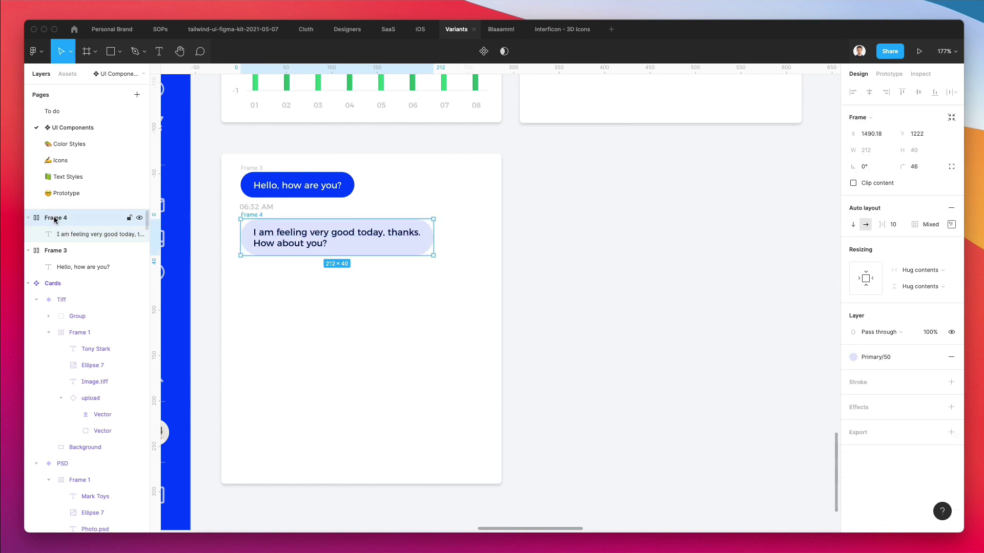
{"action": "key", "text": "shift+Right"}
{"action": "key", "text": "shift+Right"}
{"action": "key", "text": "shift+Right"}
{"action": "key", "text": "shift+Right"}
{"action": "key", "text": "shift+Right"}
{"action": "key", "text": "shift+Right"}
{"action": "key", "text": "shift+Left"}
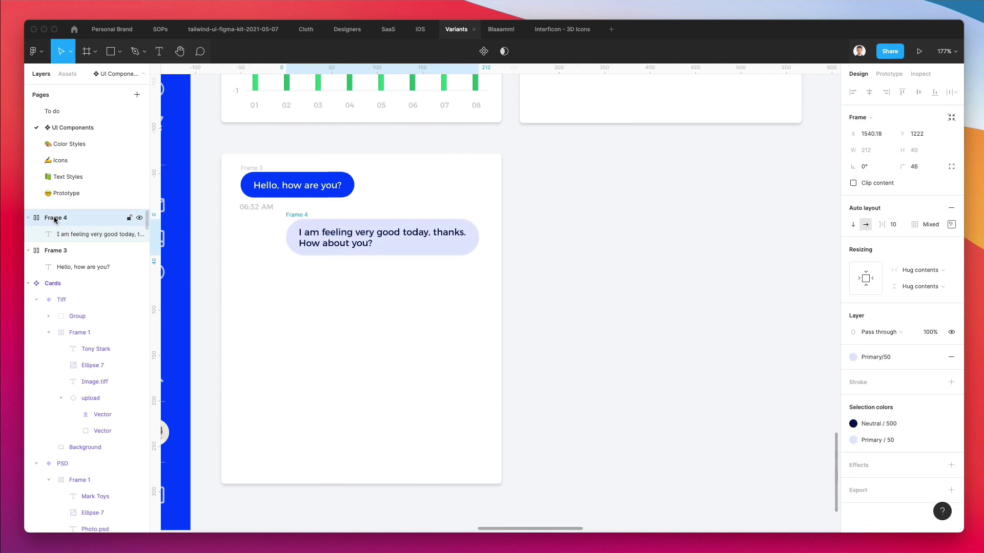
{"action": "key", "text": "Right"}
{"action": "key", "text": "Right"}
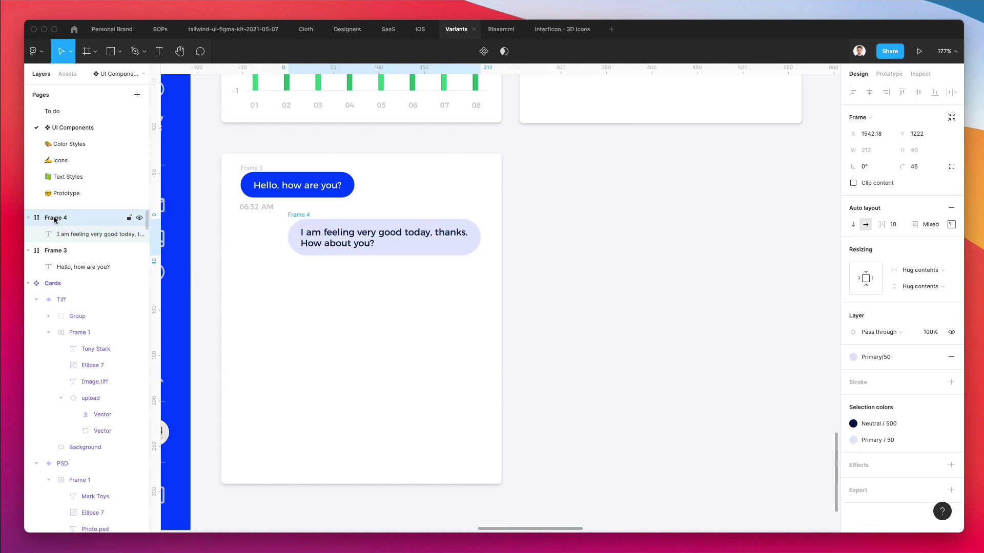
{"action": "key", "text": "Right"}
{"action": "key", "text": "Right"}
{"action": "key", "text": "Right"}
{"action": "key", "text": "Right"}
{"action": "key", "text": "Right"}
{"action": "key", "text": "Right"}
{"action": "key", "text": "Right"}
{"action": "key", "text": "Right"}
{"action": "key", "text": "Right"}
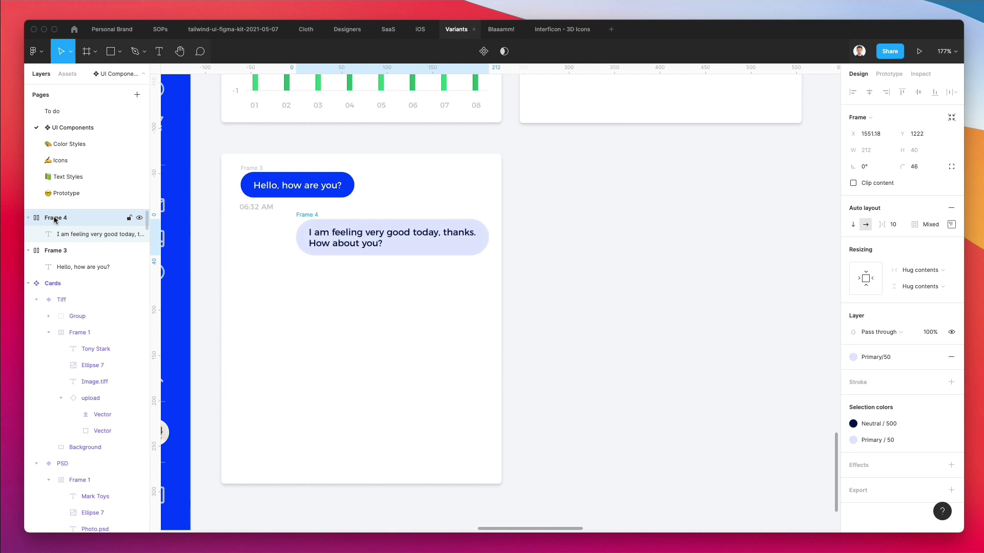
{"action": "key", "text": "Left"}
{"action": "key", "text": "Left"}
{"action": "key", "text": "Left"}
{"action": "key", "text": "Left"}
{"action": "key", "text": "Left"}
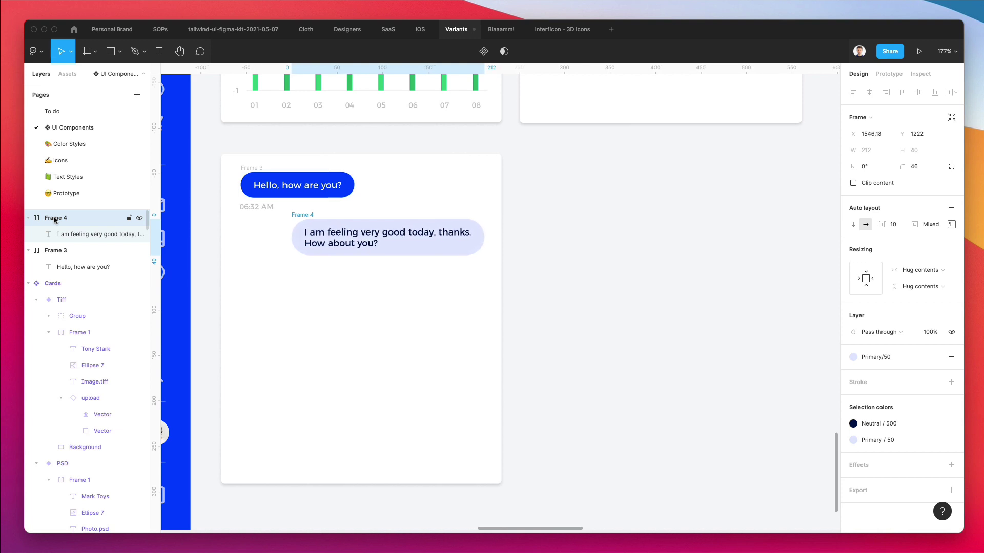
{"action": "left_click", "coordinate": [594, 209]}
Nudge the 06:32 AM timestamp up 1 px and duplicate it beneath the lower bubble's right end at X 361.65, Y 492.15.
{"action": "scroll", "coordinate": [295, 190], "scroll_direction": "up", "scroll_amount": 5}
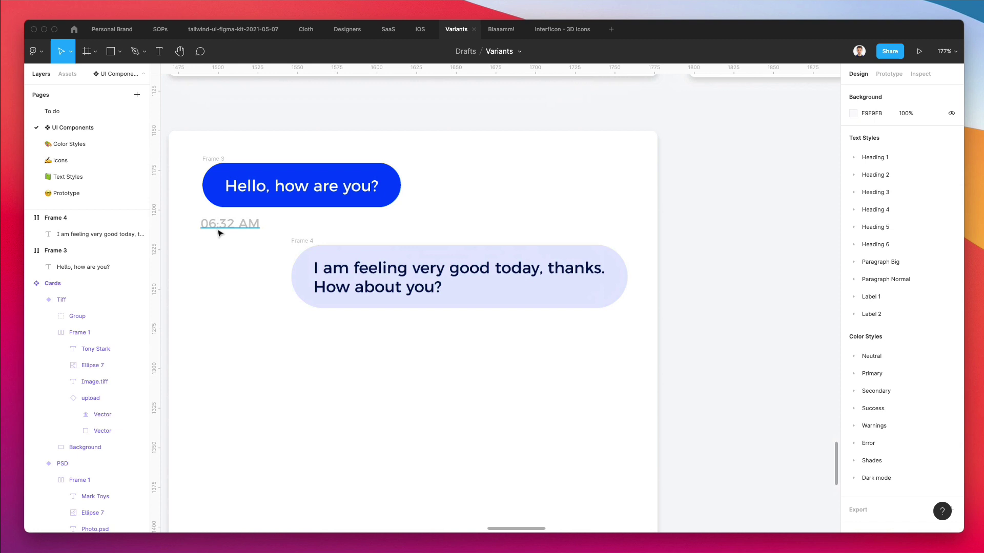
{"action": "left_click", "coordinate": [221, 231]}
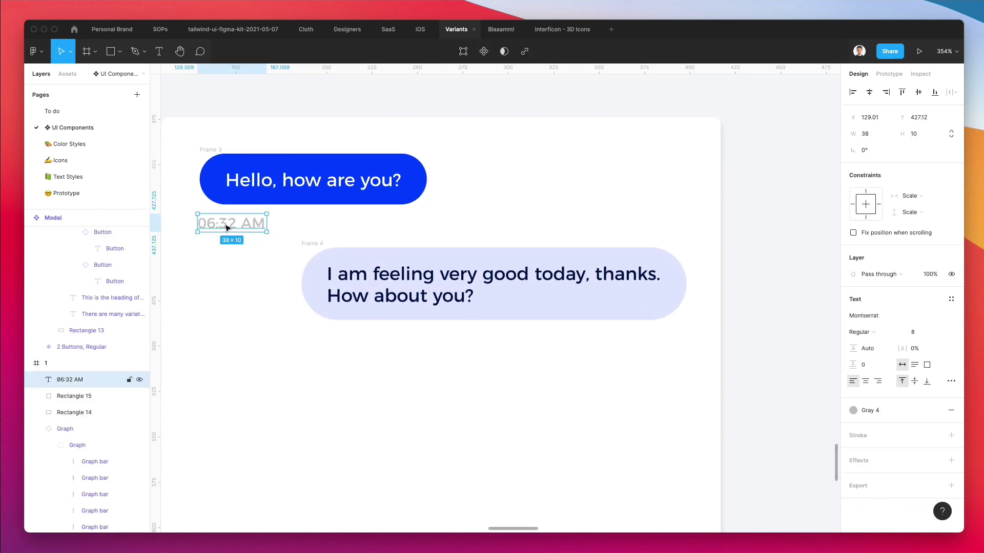
{"action": "key", "text": "Up"}
{"action": "left_click_drag", "start_coordinate": [225, 227], "coordinate": [646, 347]}
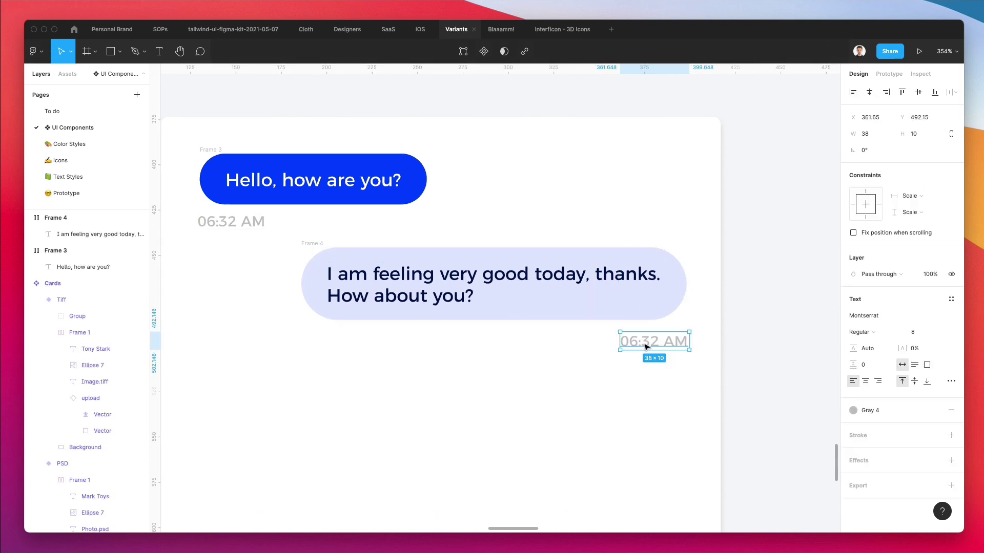
Change the duplicated timestamp under the lower bubble to "06:33 AM".
{"action": "double_click", "coordinate": [645, 346]}
{"action": "left_click", "coordinate": [653, 340]}
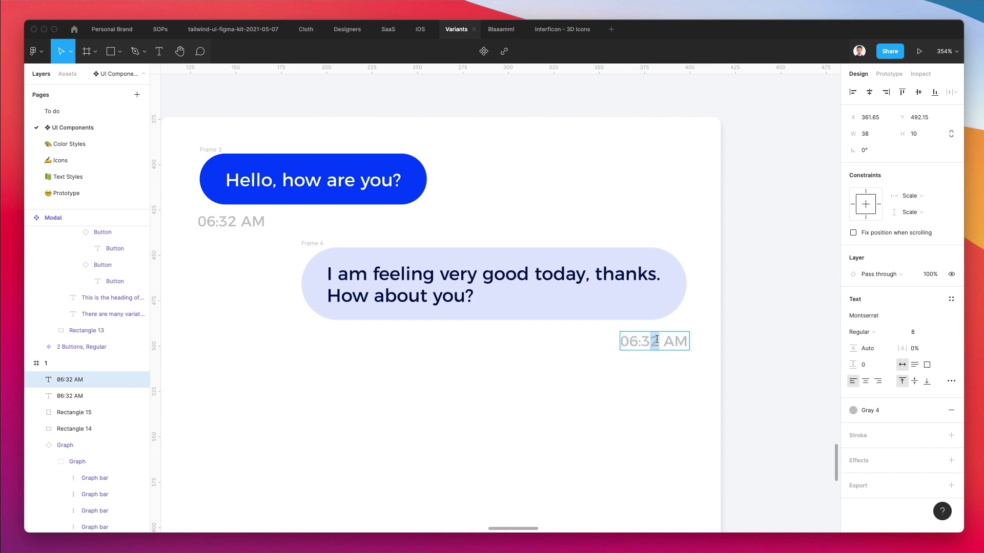
{"action": "left_click", "coordinate": [784, 312]}
{"action": "left_click", "coordinate": [785, 312]}
Duplicate the 06:33 AM timestamp to Y 513.72 near the card's middle and replace its text with "TODAY".
{"action": "scroll", "coordinate": [745, 314], "scroll_direction": "down", "scroll_amount": 3}
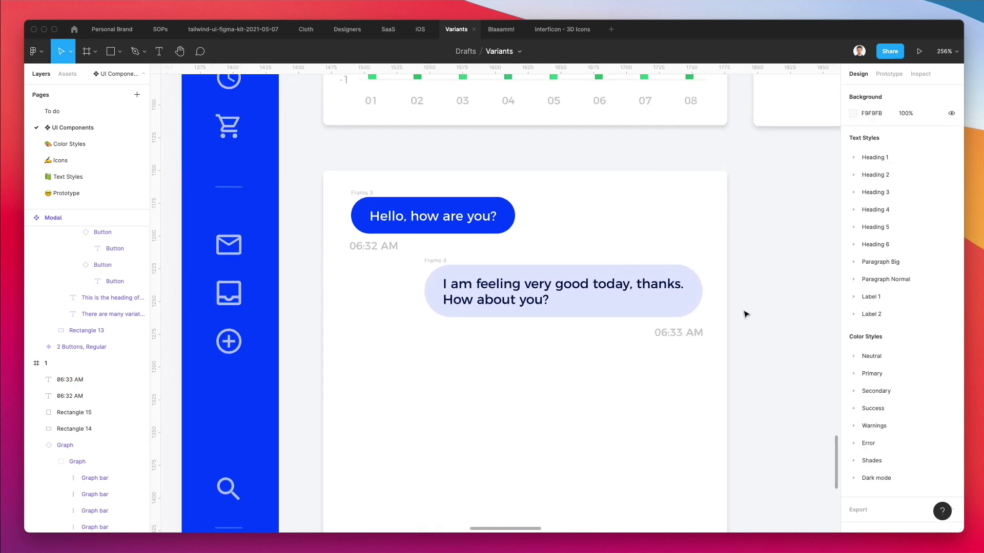
{"action": "scroll", "coordinate": [745, 314], "scroll_direction": "down", "scroll_amount": 2}
{"action": "scroll", "coordinate": [746, 313], "scroll_direction": "down", "scroll_amount": 3}
{"action": "scroll", "coordinate": [738, 312], "scroll_direction": "right", "scroll_amount": 2}
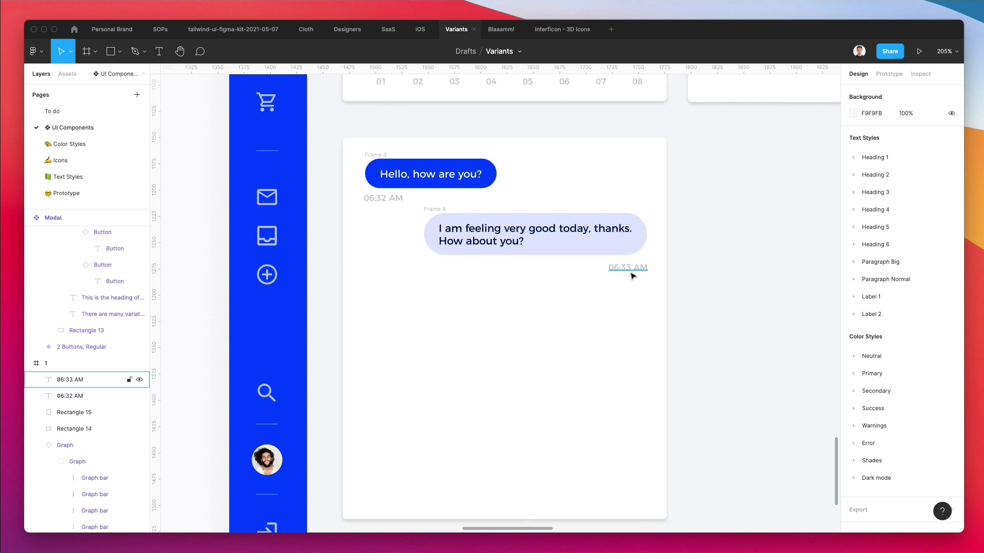
{"action": "left_click_drag", "start_coordinate": [634, 273], "coordinate": [503, 295]}
{"action": "double_click", "coordinate": [500, 293]}
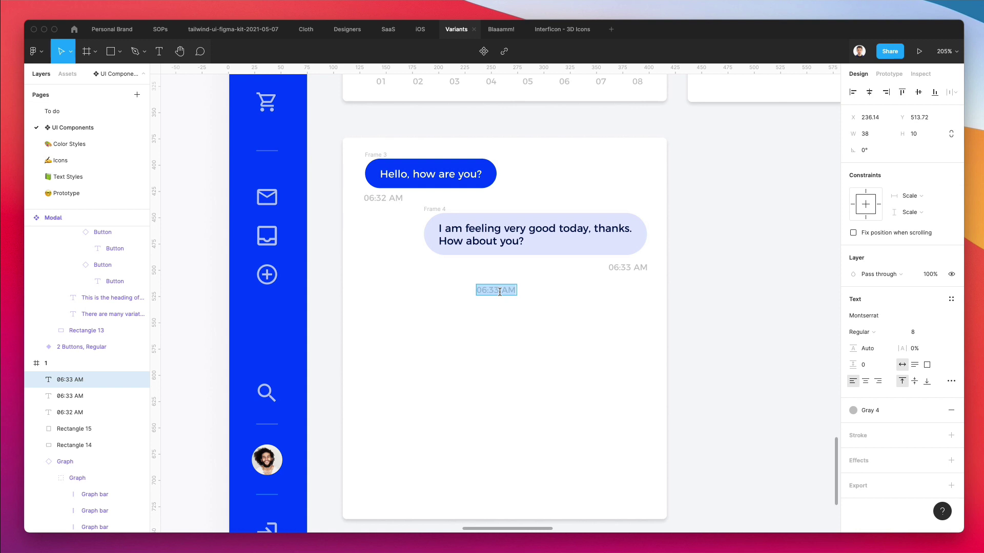
{"action": "type", "text": "TODAY"}
{"action": "left_click", "coordinate": [704, 296]}
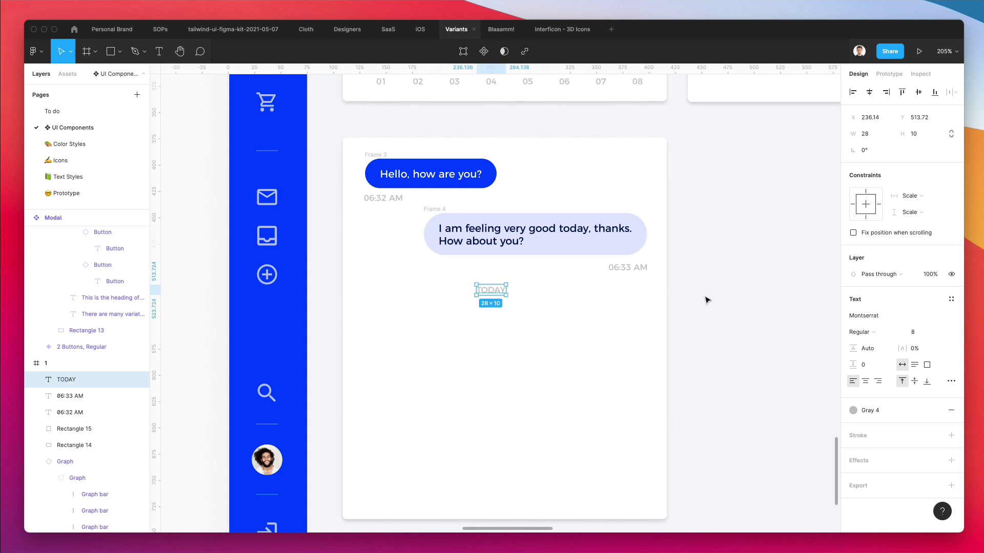
Center the TODAY label horizontally on the chat card rectangle.
{"action": "left_click", "coordinate": [687, 300]}
{"action": "left_click", "coordinate": [480, 297]}
{"action": "left_click", "coordinate": [641, 241], "text": "shift"}
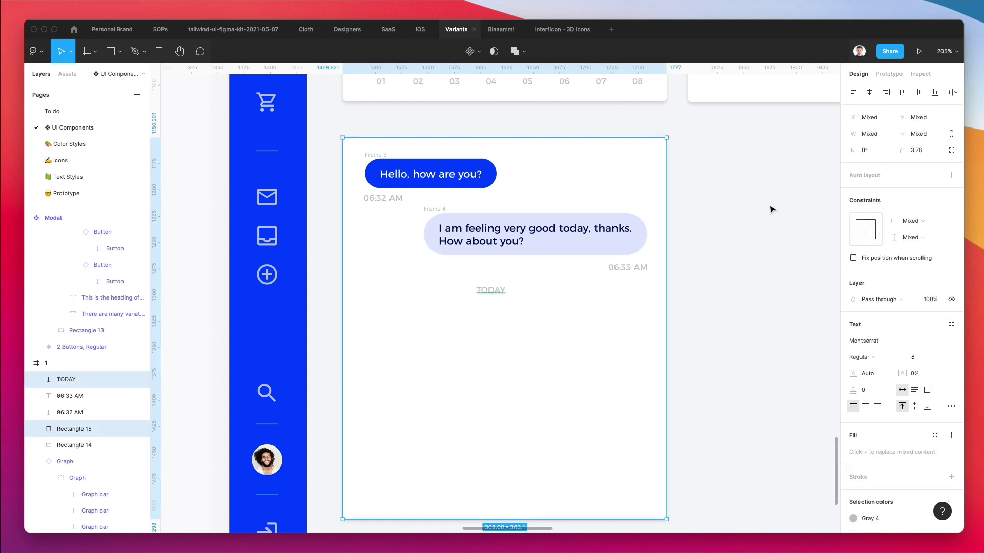
{"action": "left_click", "coordinate": [869, 92]}
{"action": "left_click", "coordinate": [781, 256]}
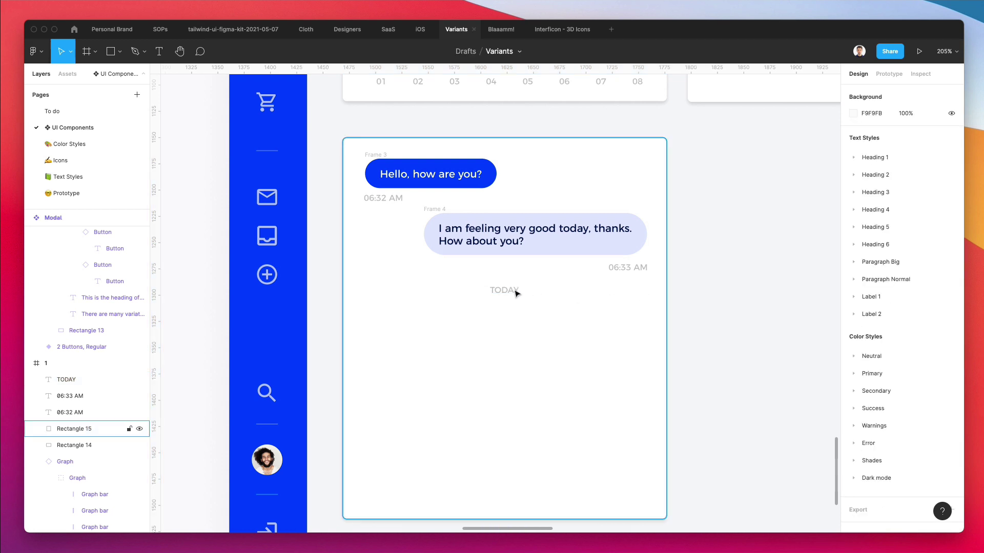
Draw a horizontal line from the TODAY label to the right bubble's edge, and shorten its label-side end to a length of 114.03.
{"action": "key", "text": "l"}
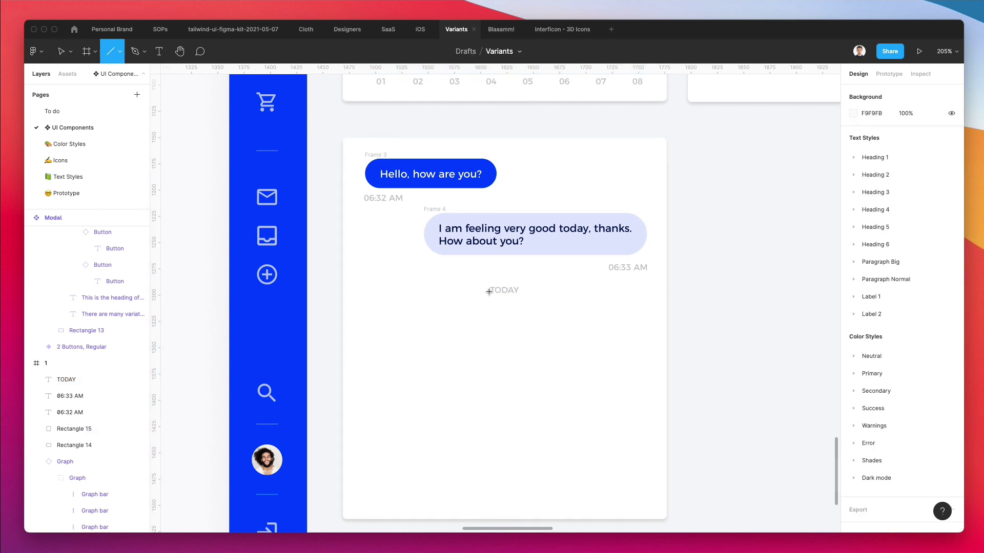
{"action": "left_click_drag", "start_coordinate": [525, 290], "coordinate": [647, 300]}
{"action": "scroll", "coordinate": [536, 290], "scroll_direction": "up", "scroll_amount": 4}
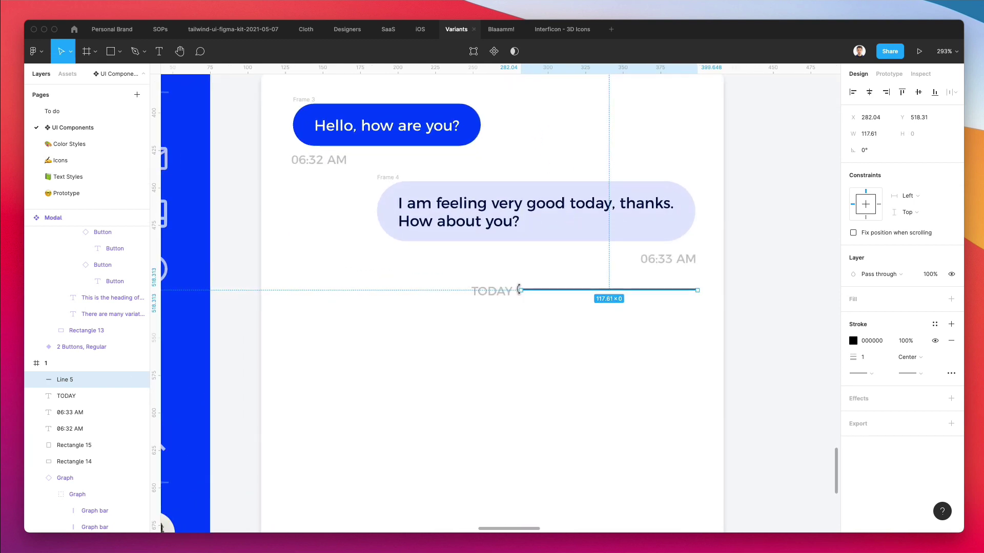
{"action": "left_click_drag", "start_coordinate": [519, 290], "coordinate": [526, 290]}
{"action": "scroll", "coordinate": [525, 292], "scroll_direction": "up", "scroll_amount": 3}
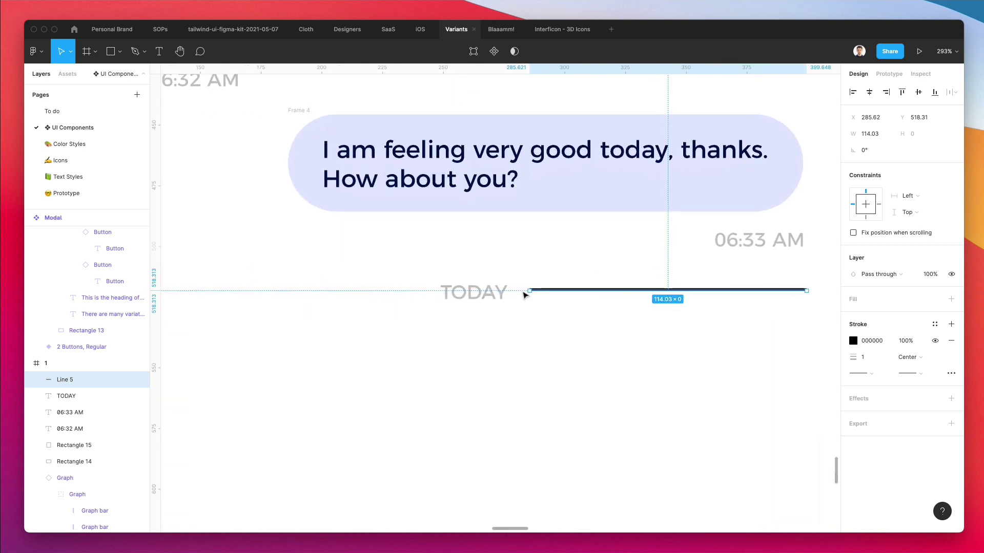
Sample the TODAY text's gray BDBDBD for the line's stroke and move the line down to Y 519.31.
{"action": "scroll", "coordinate": [524, 295], "scroll_direction": "up", "scroll_amount": 3}
{"action": "key", "text": "i"}
{"action": "left_click", "coordinate": [491, 286]}
{"action": "scroll", "coordinate": [563, 334], "scroll_direction": "down", "scroll_amount": 2}
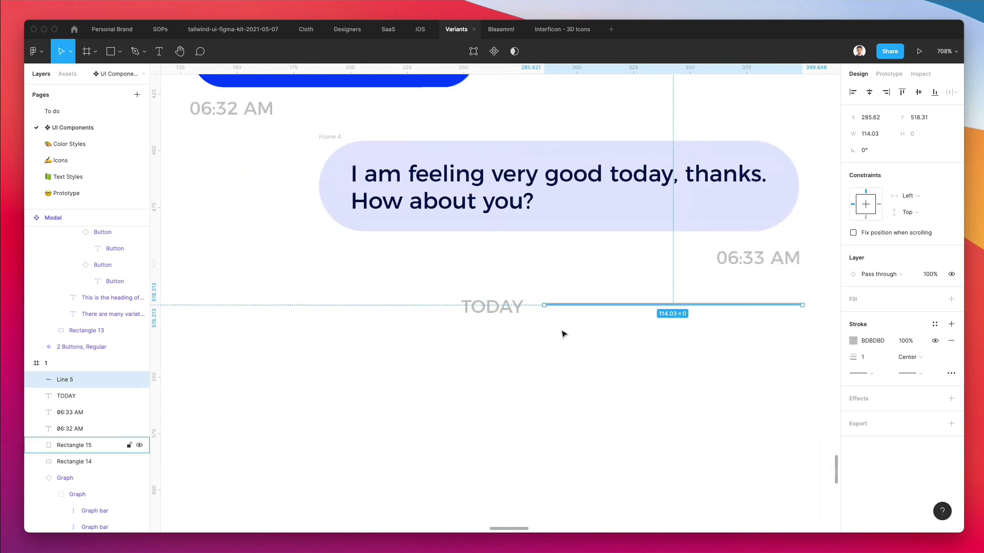
{"action": "scroll", "coordinate": [563, 334], "scroll_direction": "down", "scroll_amount": 5}
{"action": "key", "text": "Down"}
{"action": "scroll", "coordinate": [569, 331], "scroll_direction": "down", "scroll_amount": 1}
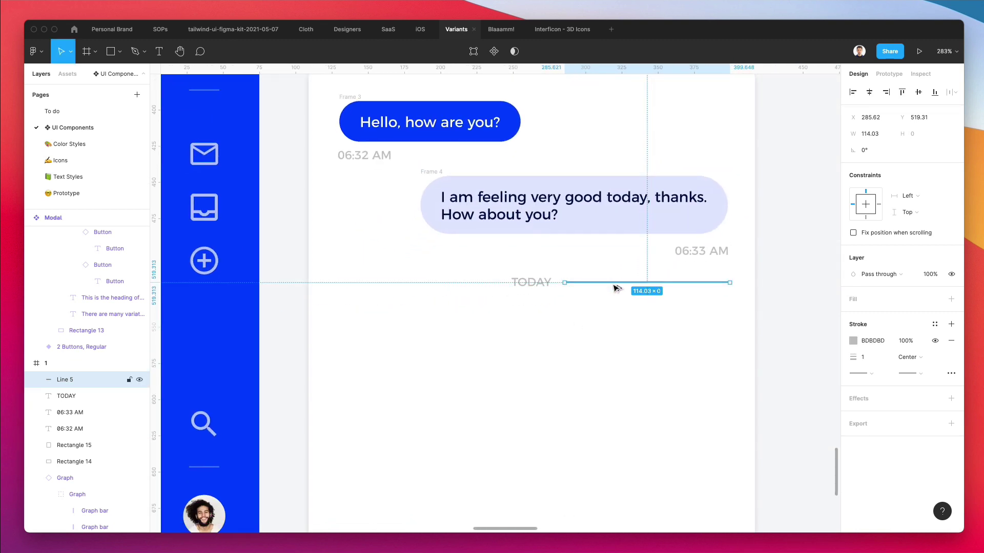
Duplicate the line to the left of TODAY at X 129.01, and shift the label to X 250.96 between both lines.
{"action": "left_click_drag", "start_coordinate": [610, 288], "coordinate": [392, 288]}
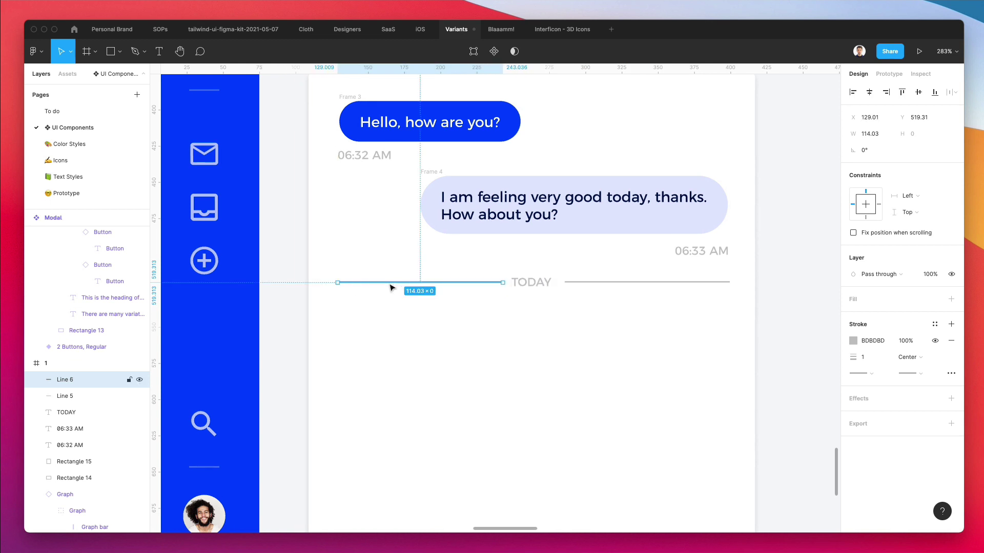
{"action": "left_click", "coordinate": [532, 282]}
{"action": "key", "text": "Right"}
{"action": "key", "text": "Right"}
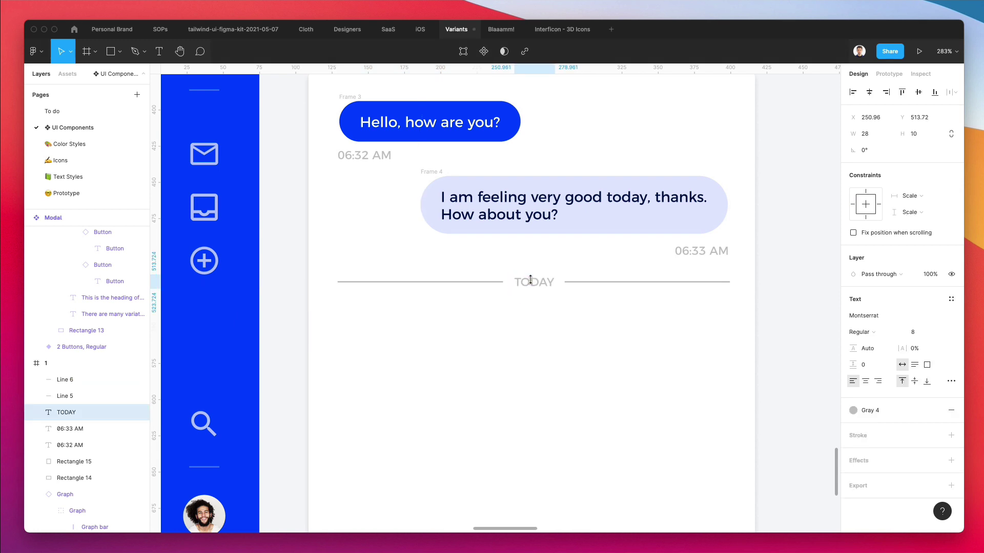
Set the stroke weight of both divider lines to 0.5.
{"action": "left_click", "coordinate": [472, 282]}
{"action": "left_click", "coordinate": [614, 283], "text": "shift"}
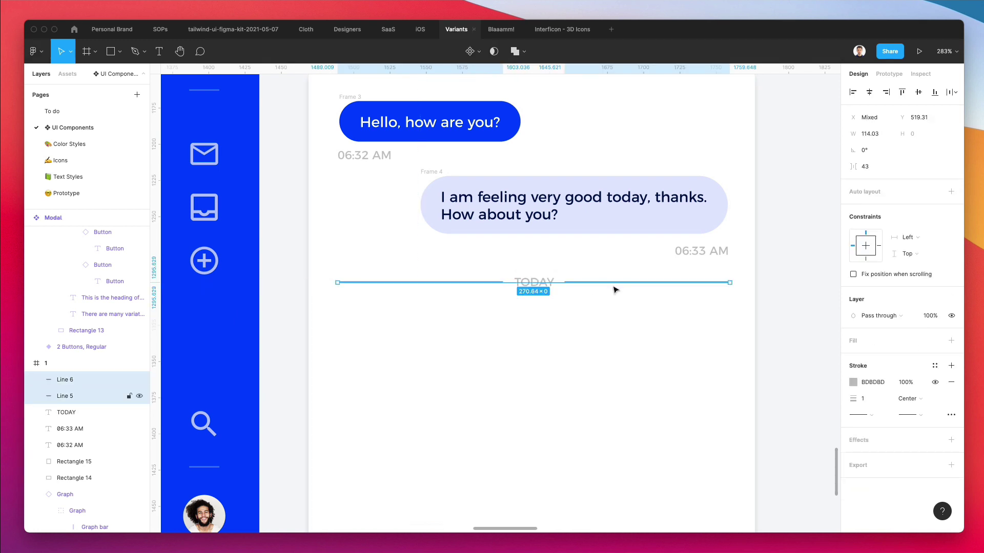
{"action": "left_click", "coordinate": [863, 402]}
{"action": "type", "text": "0.5"}
{"action": "key", "text": "Return"}
{"action": "left_click", "coordinate": [811, 346]}
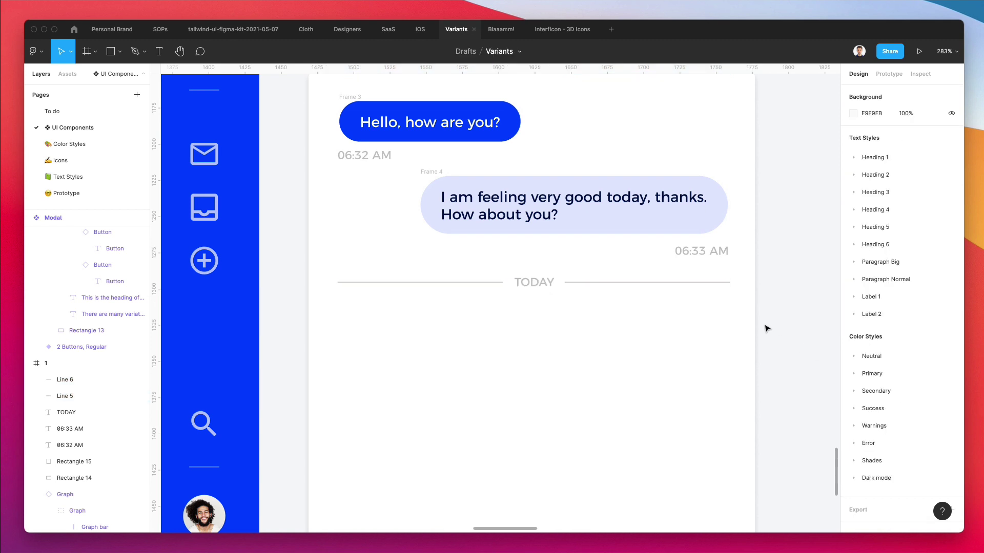
Group the TODAY label with its two divider lines.
{"action": "scroll", "coordinate": [767, 329], "scroll_direction": "down", "scroll_amount": 5}
{"action": "scroll", "coordinate": [788, 322], "scroll_direction": "up", "scroll_amount": 2}
{"action": "left_click_drag", "start_coordinate": [761, 327], "coordinate": [452, 289]}
{"action": "key", "text": "ctrl+g"}
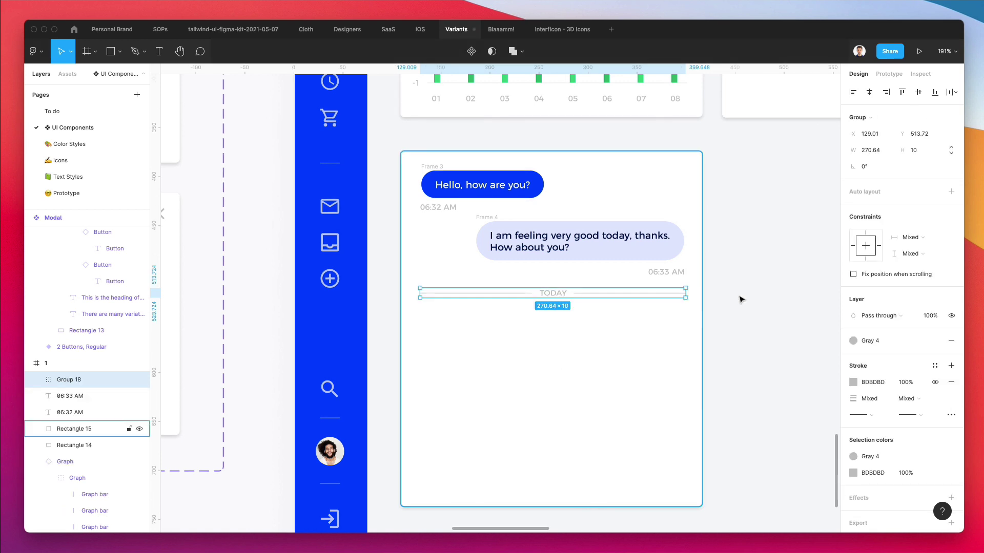
{"action": "left_click", "coordinate": [784, 282]}
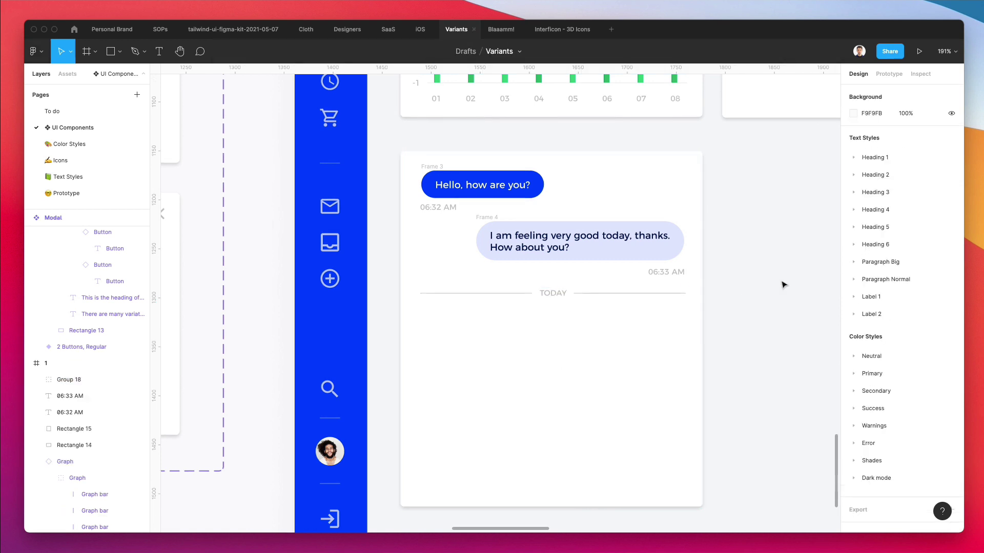
Duplicate the blue "Hello, how are you?" bubble below the TODAY divider, at X 1490.18, Y 1311.
{"action": "left_click", "coordinate": [451, 183]}
{"action": "left_click", "coordinate": [433, 167]}
{"action": "left_click_drag", "start_coordinate": [464, 184], "coordinate": [451, 321]}
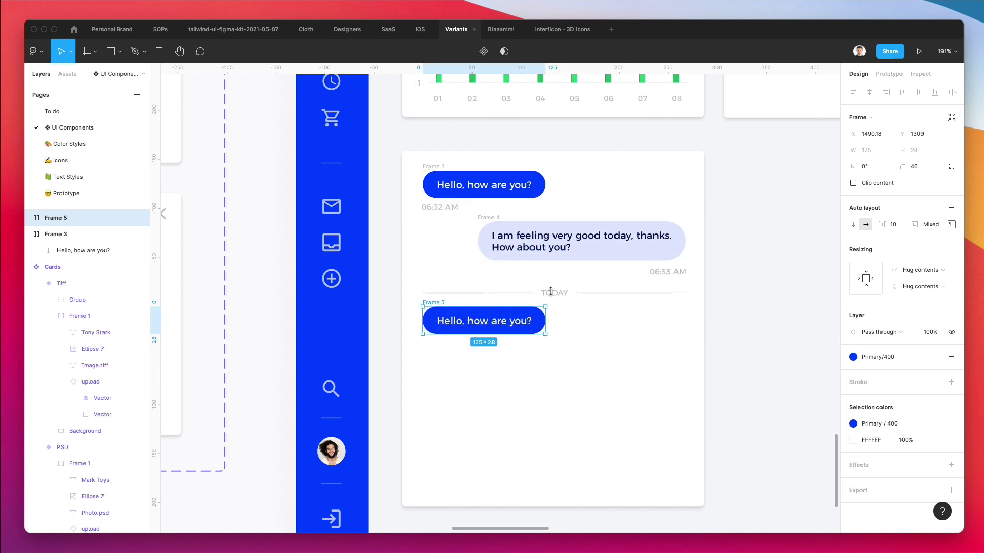
{"action": "left_click", "coordinate": [784, 272]}
{"action": "left_click", "coordinate": [535, 326]}
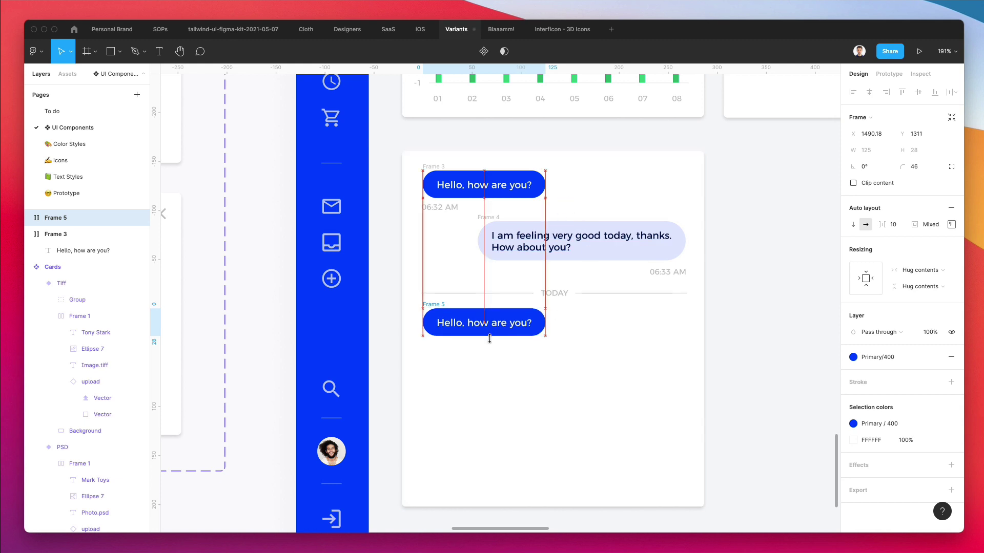
Change the text of the duplicated blue bubble below the TODAY divider to "Hey".
{"action": "key", "text": "Down"}
{"action": "key", "text": "Down"}
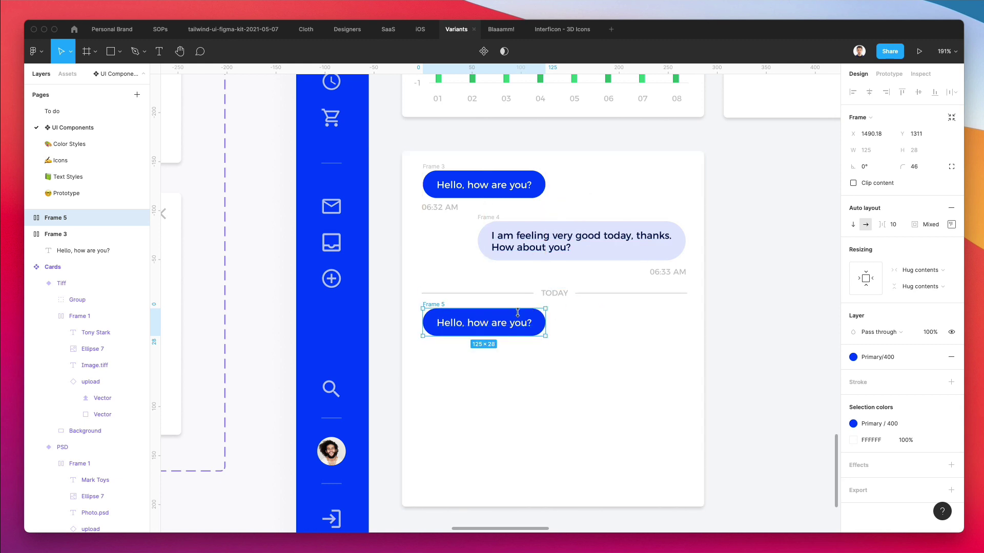
{"action": "scroll", "coordinate": [517, 313], "scroll_direction": "up", "scroll_amount": 3}
{"action": "double_click", "coordinate": [485, 333]}
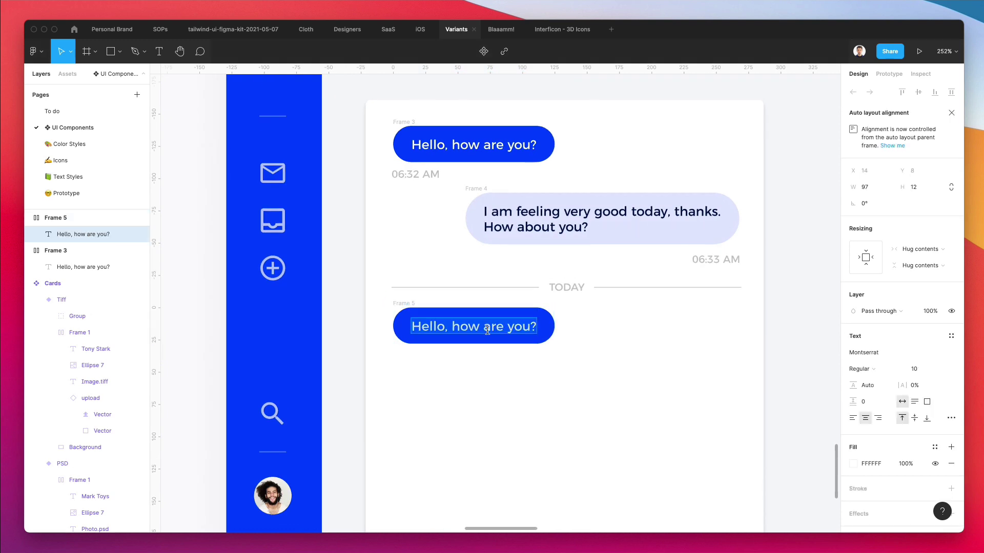
{"action": "type", "text": "Hey"}
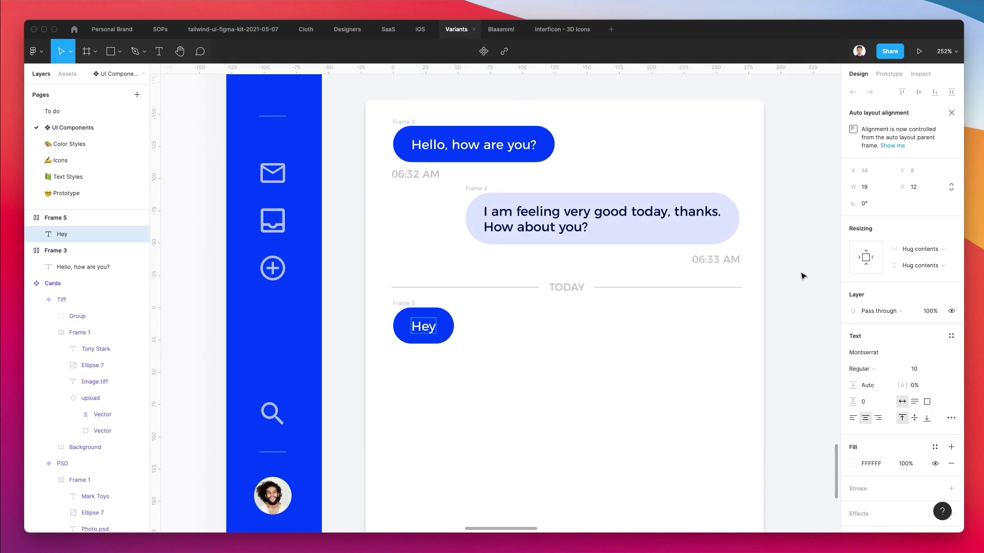
{"action": "left_click", "coordinate": [799, 281]}
{"action": "scroll", "coordinate": [687, 300], "scroll_direction": "down", "scroll_amount": 2}
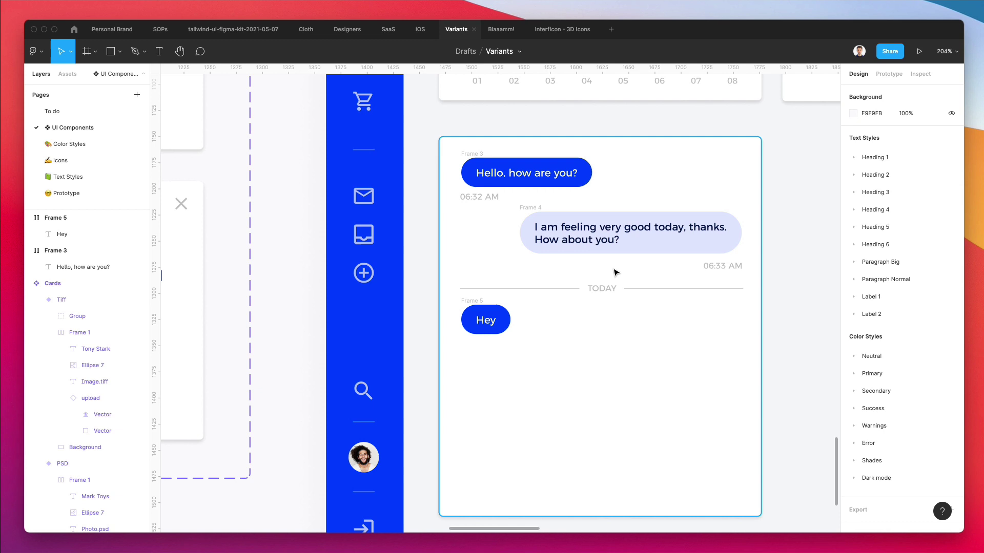
Set the opacity of both TODAY divider lines to 50%.
{"action": "left_click", "coordinate": [561, 289]}
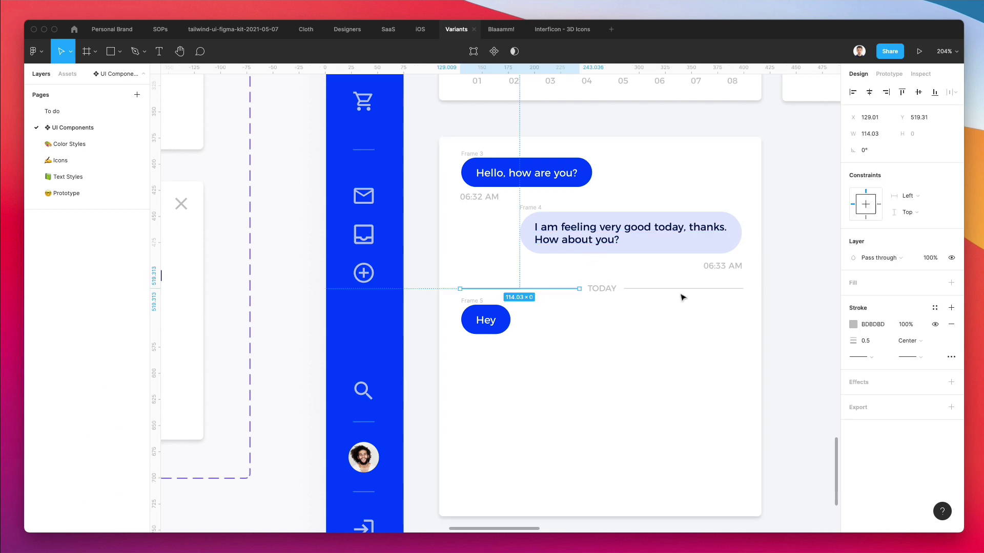
{"action": "left_click", "coordinate": [680, 290], "text": "shift"}
{"action": "key", "text": "5"}
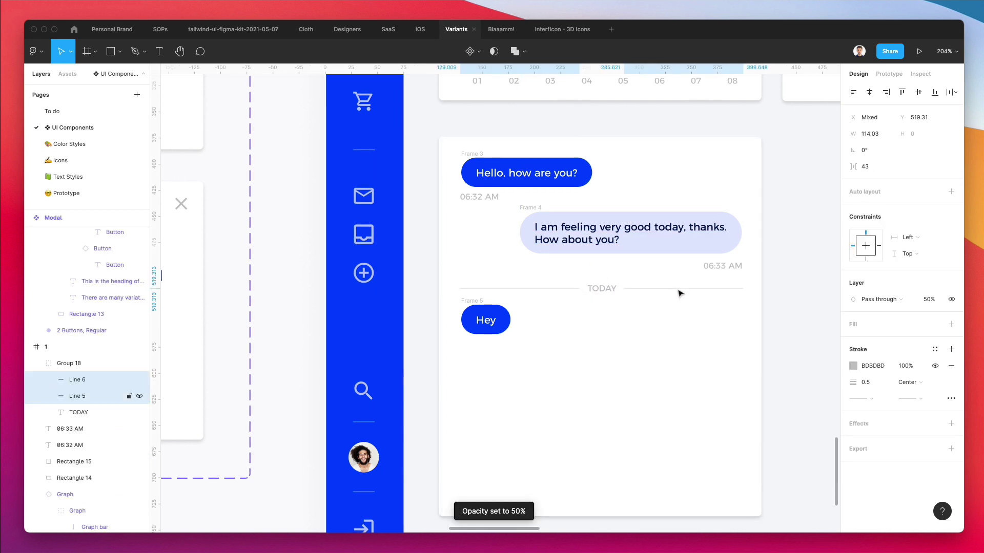
{"action": "key", "text": "Escape"}
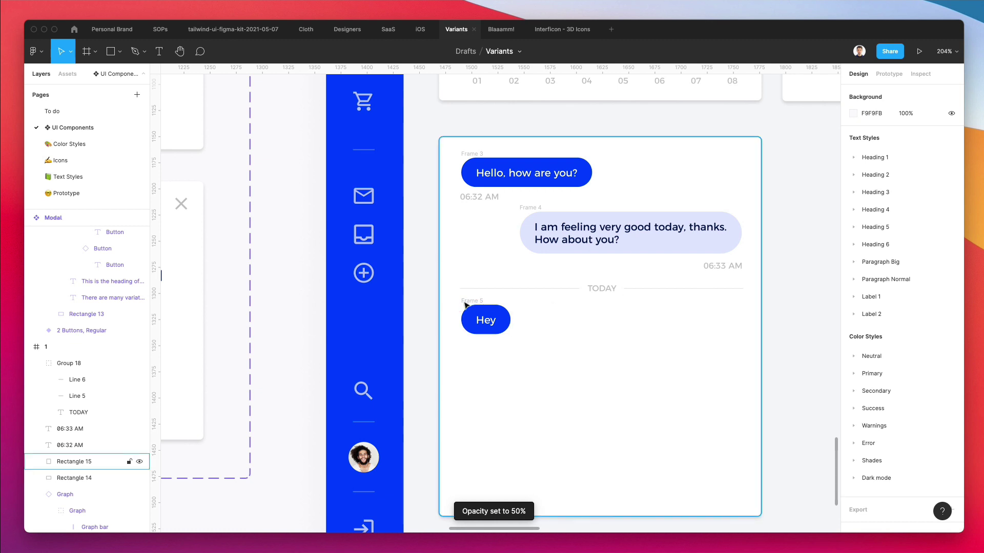
Nudge the "Hey" bubble slightly further down from the TODAY divider.
{"action": "left_click_drag", "start_coordinate": [469, 303], "coordinate": [469, 306]}
{"action": "left_click", "coordinate": [781, 280]}
{"action": "scroll", "coordinate": [781, 279], "scroll_direction": "right", "scroll_amount": 3}
{"action": "scroll", "coordinate": [781, 279], "scroll_direction": "down", "scroll_amount": 2}
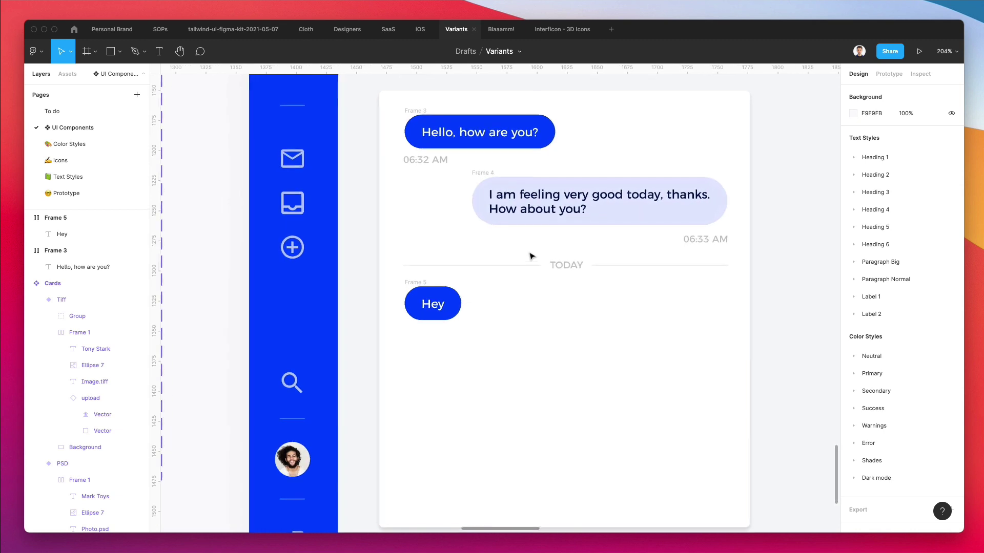
Duplicate the chat card's white background rectangle and shrink the copy to 45.97 high at Y 566.23, below the "Hey" bubble.
{"action": "scroll", "coordinate": [527, 256], "scroll_direction": "up", "scroll_amount": 2}
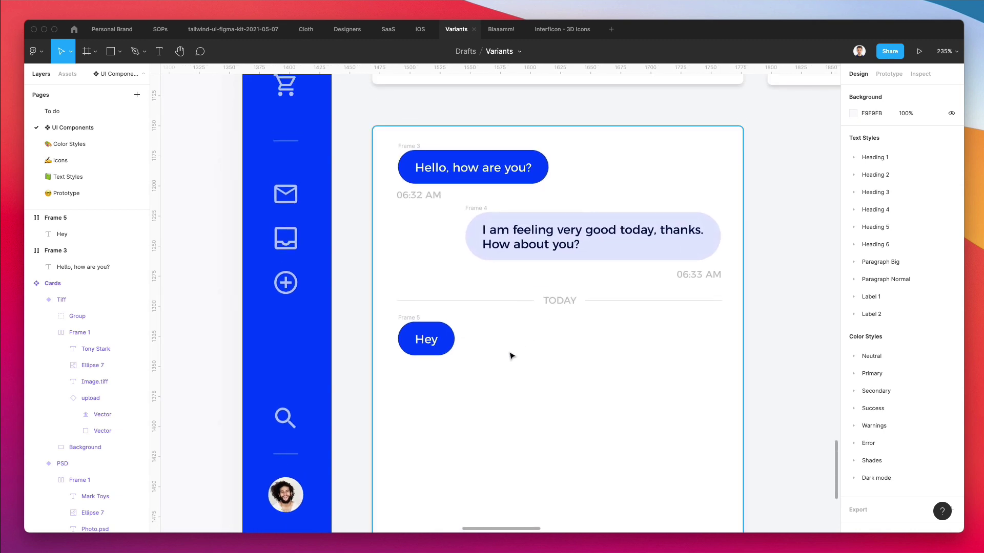
{"action": "scroll", "coordinate": [511, 354], "scroll_direction": "down", "scroll_amount": 3}
{"action": "scroll", "coordinate": [512, 353], "scroll_direction": "right", "scroll_amount": 2}
{"action": "left_click", "coordinate": [548, 343]}
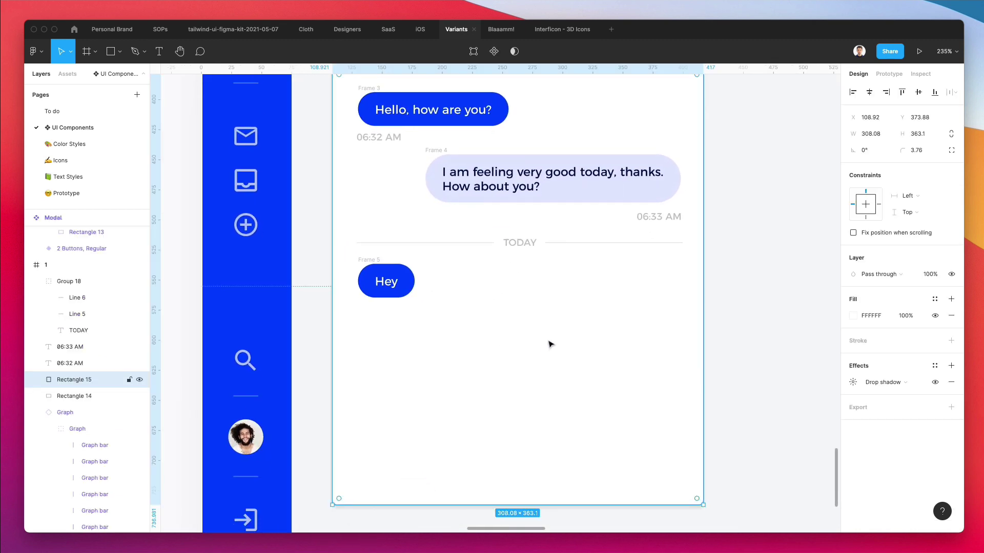
{"action": "scroll", "coordinate": [547, 307], "scroll_direction": "down", "scroll_amount": 1}
{"action": "scroll", "coordinate": [545, 248], "scroll_direction": "down", "scroll_amount": 2}
{"action": "key", "text": "super+v"}
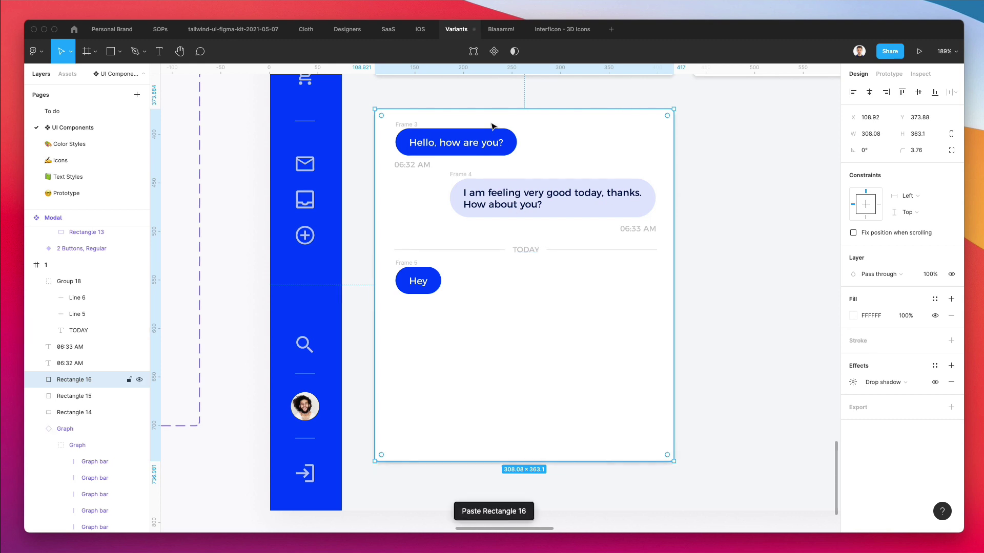
{"action": "left_click_drag", "start_coordinate": [502, 112], "coordinate": [501, 329]}
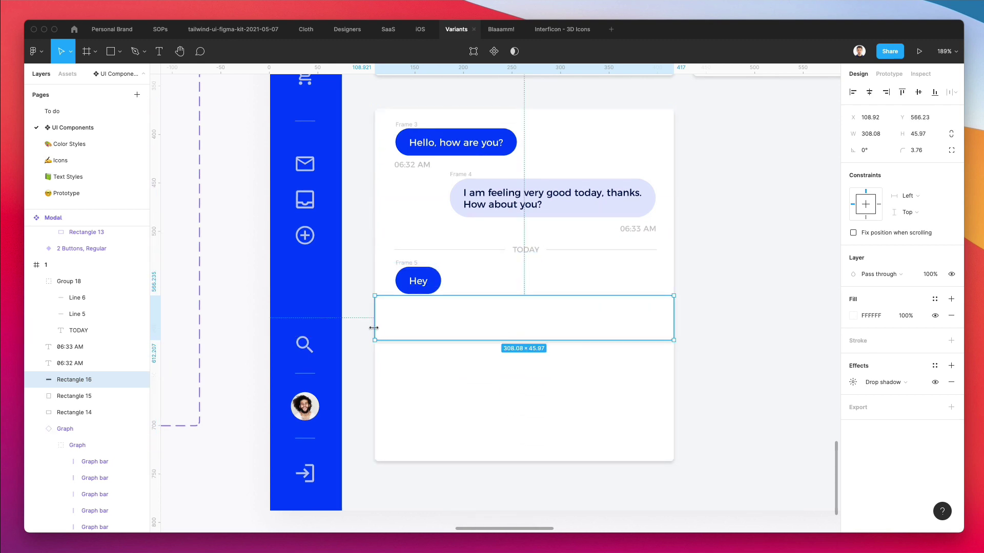
Narrow the copied rectangle to 267.9 wide on both sides, shift it to Y 571.1 and reduce its height to 31.04.
{"action": "left_click_drag", "start_coordinate": [375, 327], "coordinate": [395, 327]}
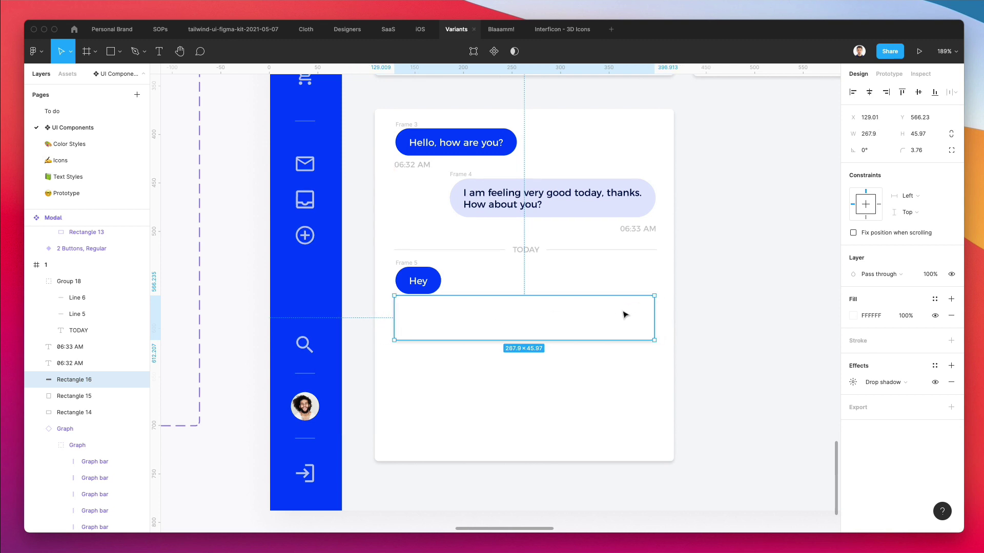
{"action": "left_click_drag", "start_coordinate": [625, 315], "coordinate": [624, 317]}
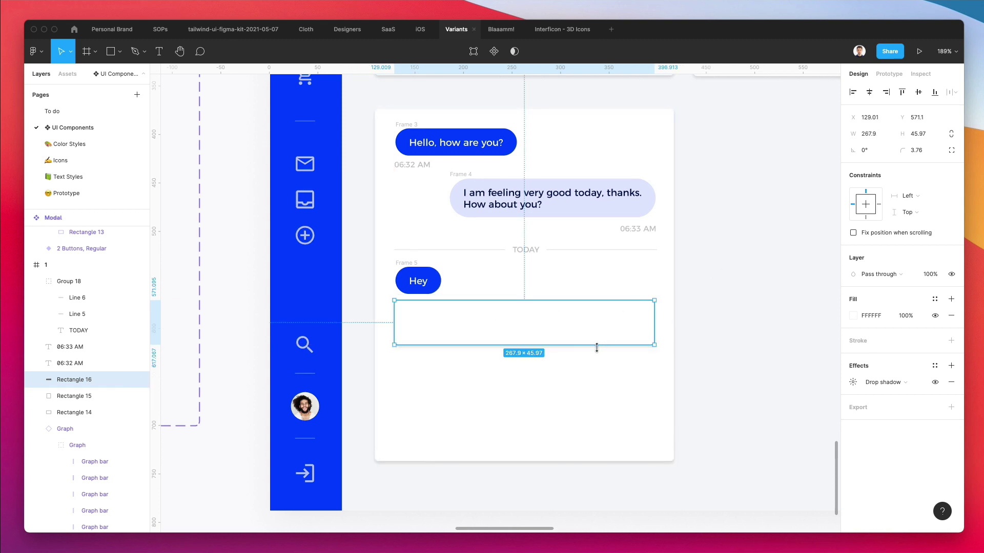
{"action": "left_click_drag", "start_coordinate": [596, 348], "coordinate": [601, 331]}
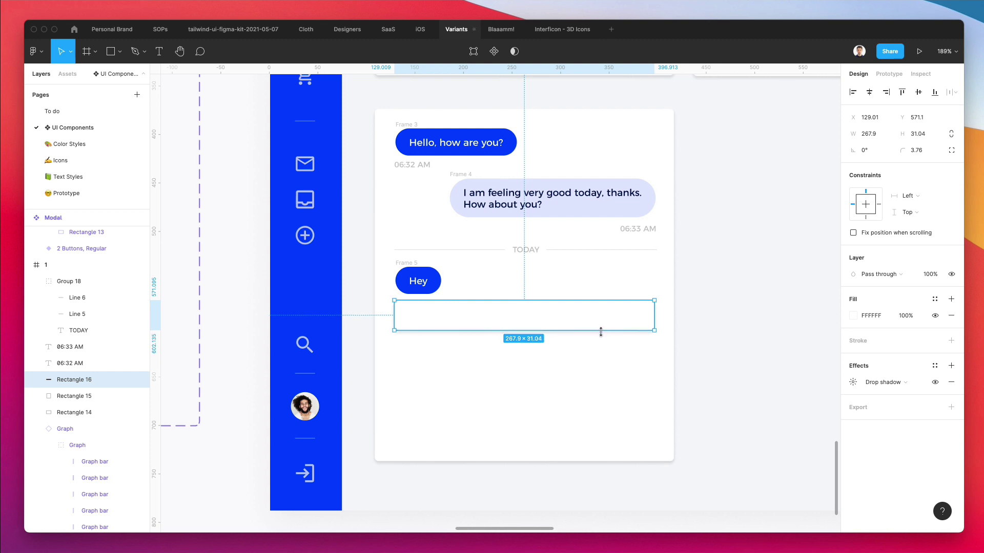
Give the message field rectangle a 1 px inside stroke in the Neutral/100 color style.
{"action": "left_click", "coordinate": [872, 346]}
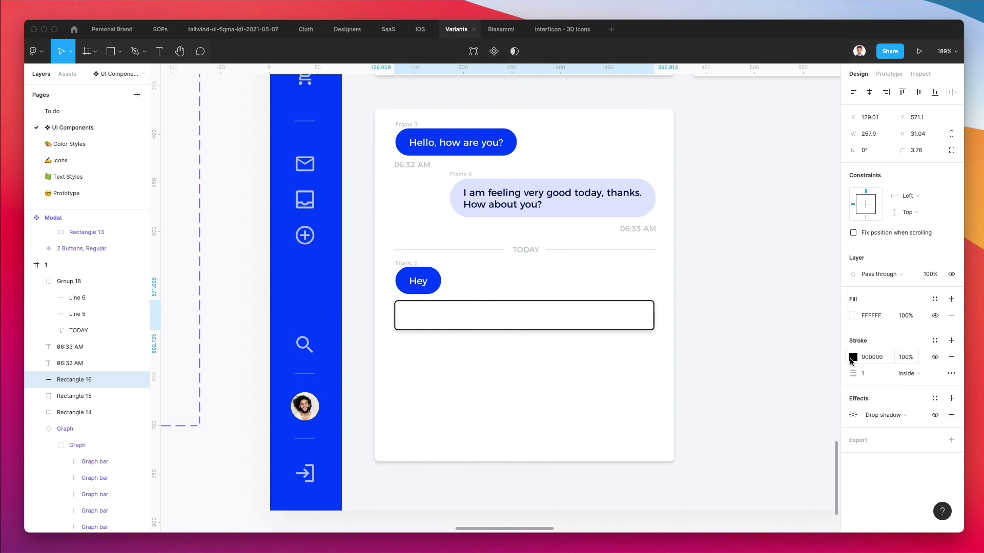
{"action": "left_click", "coordinate": [934, 341]}
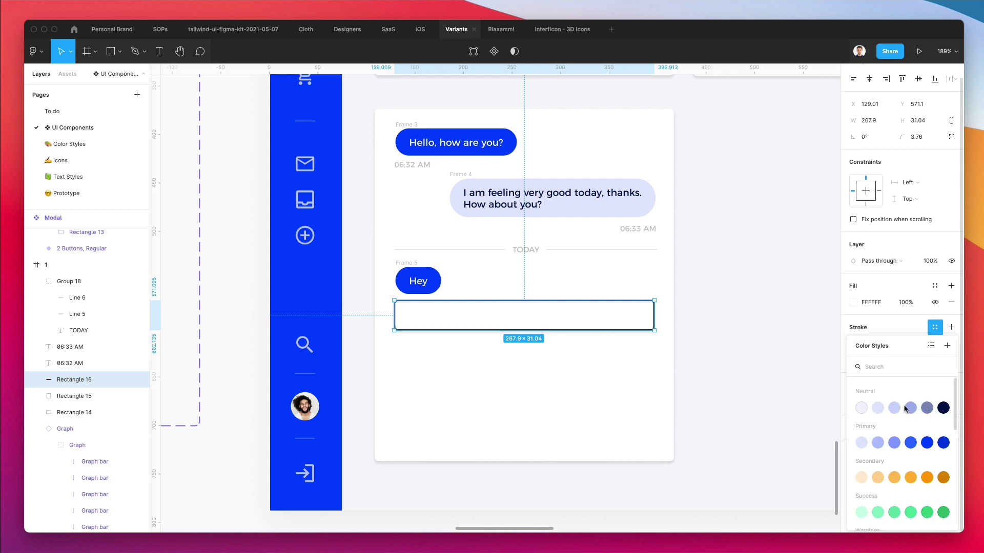
{"action": "left_click", "coordinate": [862, 408]}
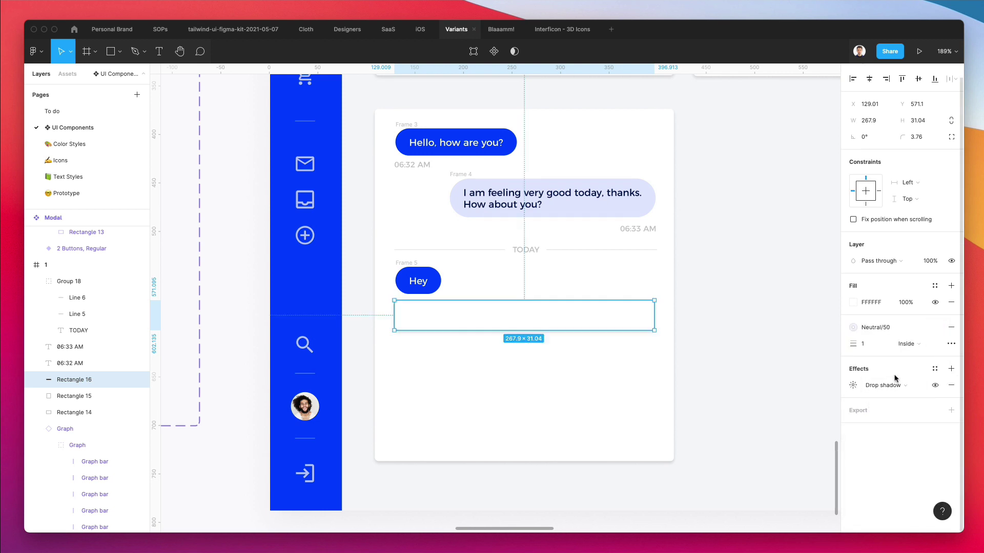
{"action": "left_click", "coordinate": [871, 327]}
{"action": "left_click", "coordinate": [874, 409]}
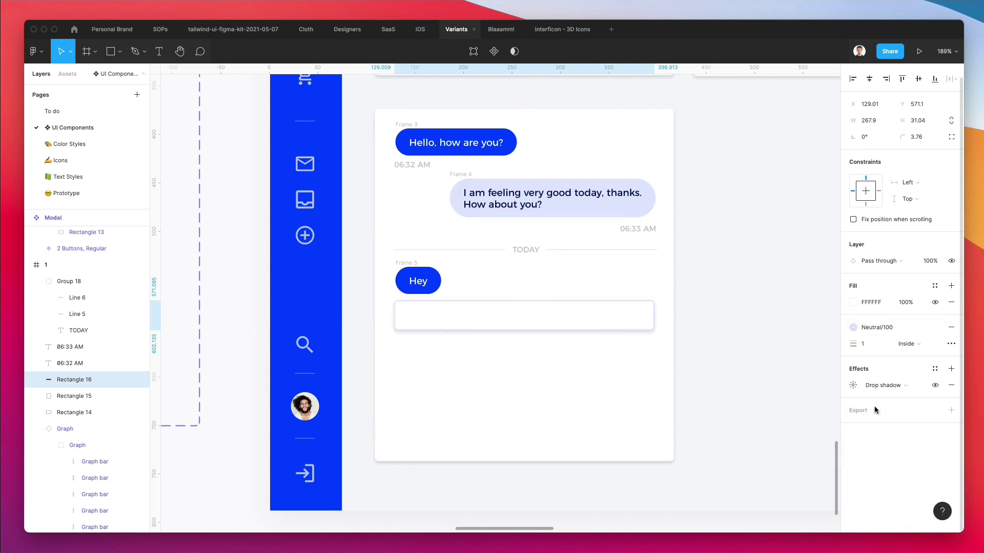
{"action": "left_click", "coordinate": [760, 332]}
Reduce the message field's drop shadow opacity to 4%.
{"action": "left_click", "coordinate": [647, 315]}
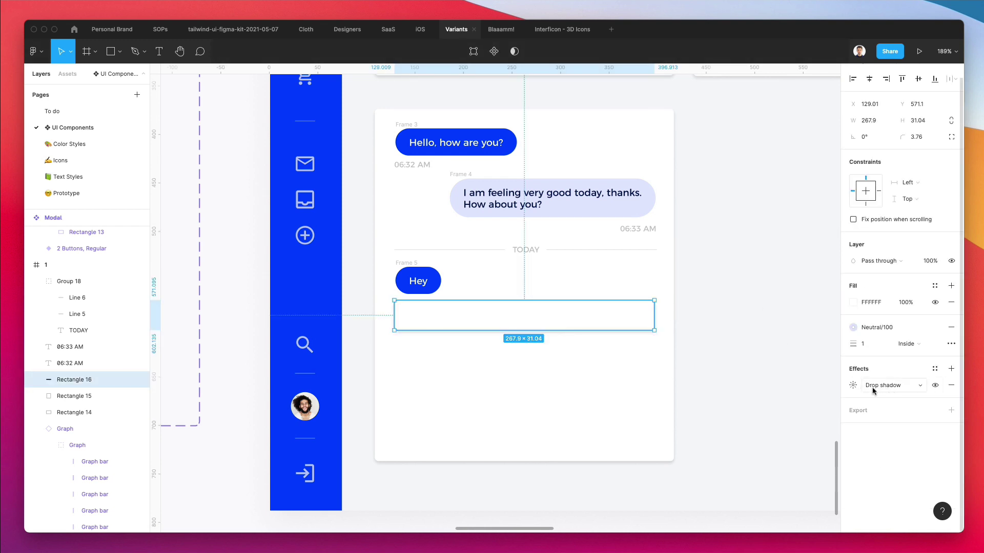
{"action": "left_click", "coordinate": [852, 386]}
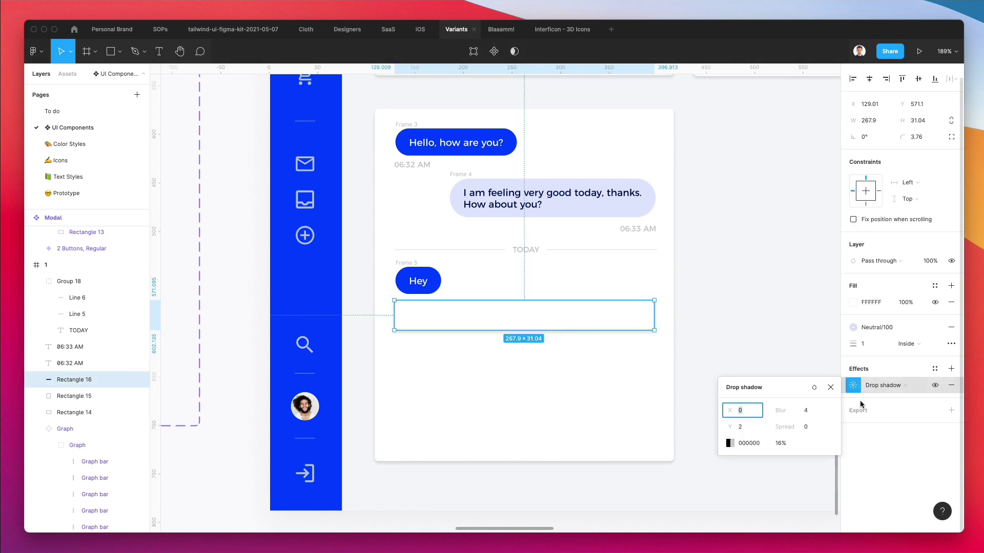
{"action": "left_click", "coordinate": [792, 449]}
{"action": "key", "text": "Down"}
{"action": "key", "text": "Down"}
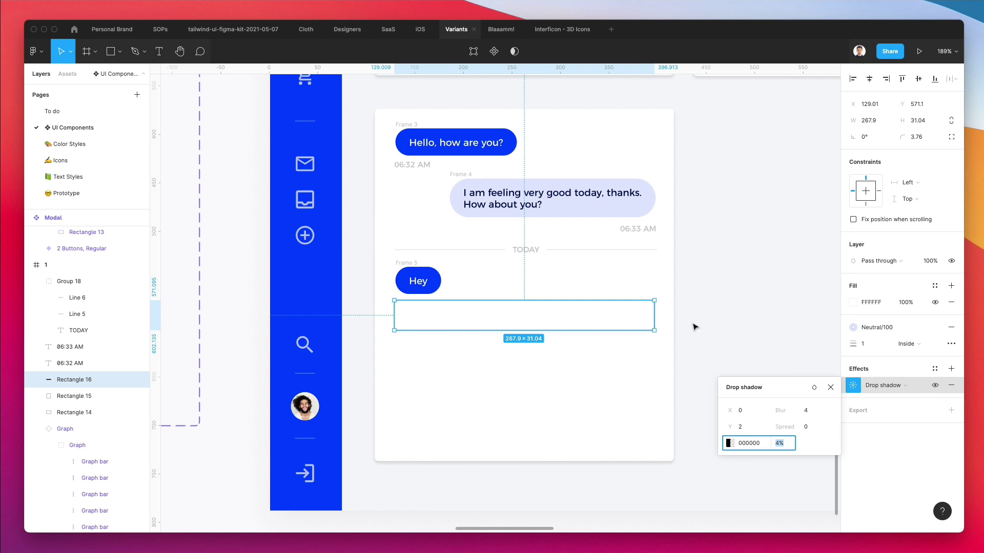
{"action": "left_click", "coordinate": [717, 303]}
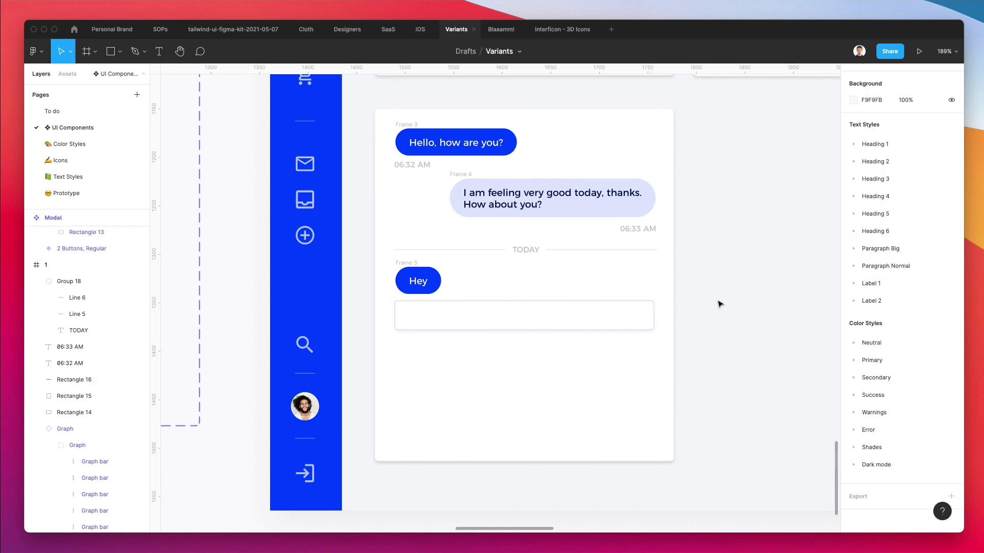
Move the message field rectangle down to Y 580.1, away from the "Hey" bubble.
{"action": "left_click", "coordinate": [517, 323]}
{"action": "key", "text": "Down"}
{"action": "key", "text": "Down"}
{"action": "key", "text": "Down"}
{"action": "key", "text": "Down"}
{"action": "key", "text": "Down"}
{"action": "key", "text": "Down"}
{"action": "key", "text": "Down"}
{"action": "key", "text": "Down"}
{"action": "key", "text": "Down"}
{"action": "key", "text": "Down"}
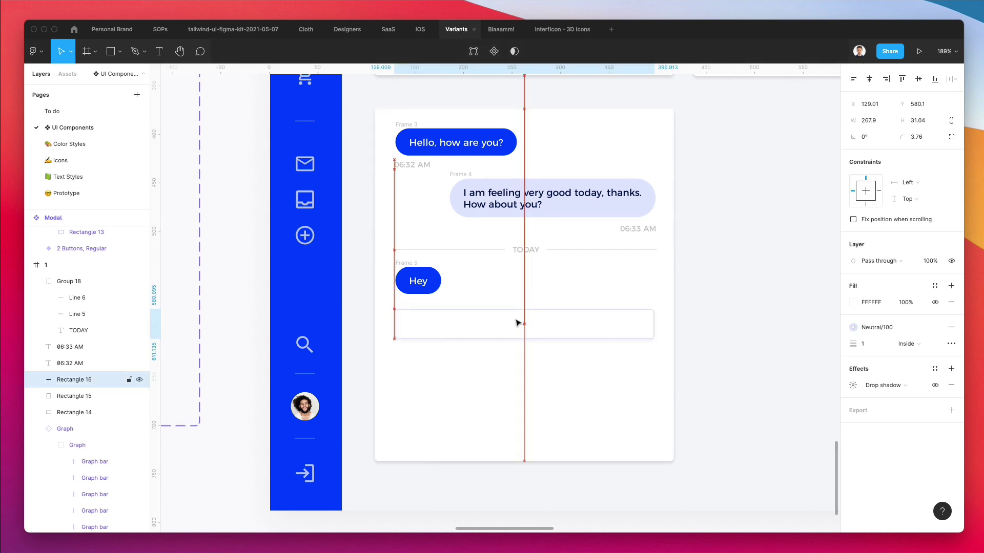
{"action": "left_click", "coordinate": [730, 314]}
Copy the grey "1" date text from the December 2022 calendar and paste it into the dashboard frame.
{"action": "scroll", "coordinate": [729, 314], "scroll_direction": "up", "scroll_amount": 2}
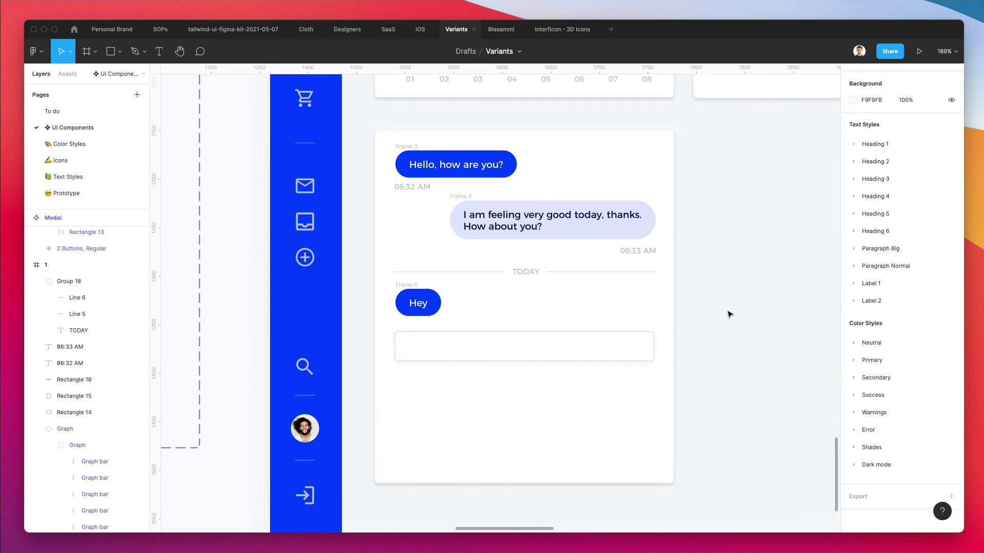
{"action": "scroll", "coordinate": [728, 312], "scroll_direction": "up", "scroll_amount": 10}
{"action": "scroll", "coordinate": [469, 326], "scroll_direction": "right", "scroll_amount": 10}
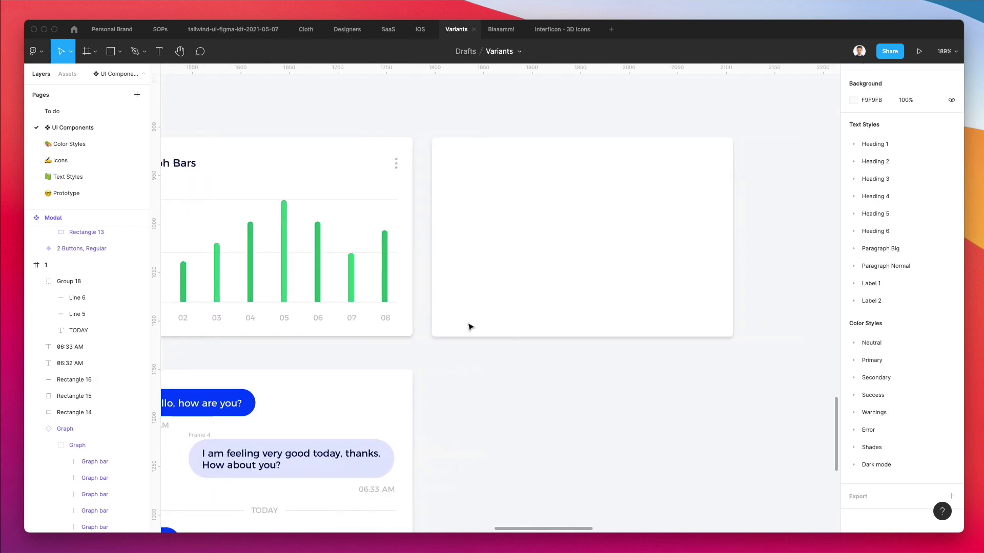
{"action": "scroll", "coordinate": [469, 326], "scroll_direction": "right", "scroll_amount": 10}
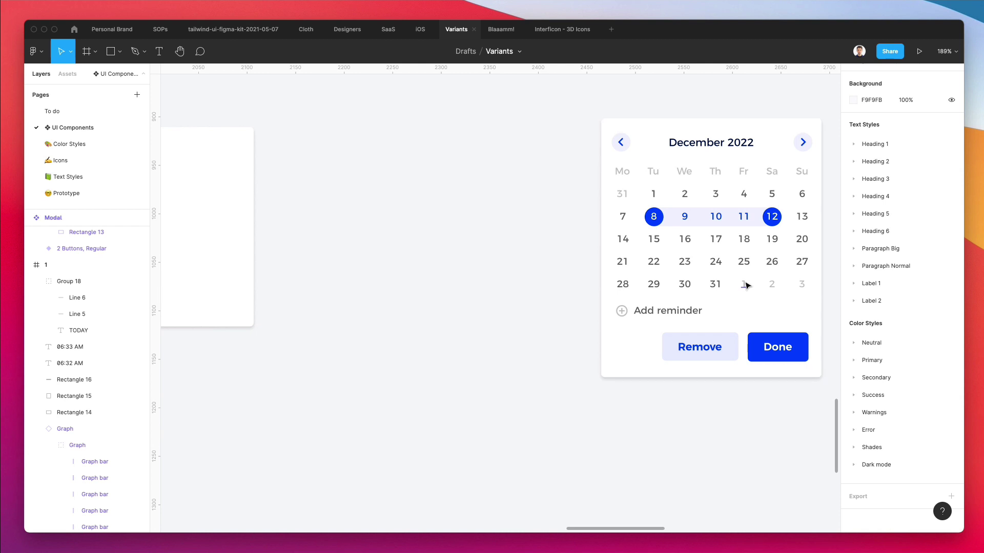
{"action": "left_click", "coordinate": [746, 286], "text": "super"}
{"action": "scroll", "coordinate": [747, 285], "scroll_direction": "left", "scroll_amount": 20}
{"action": "scroll", "coordinate": [281, 228], "scroll_direction": "up", "scroll_amount": 2}
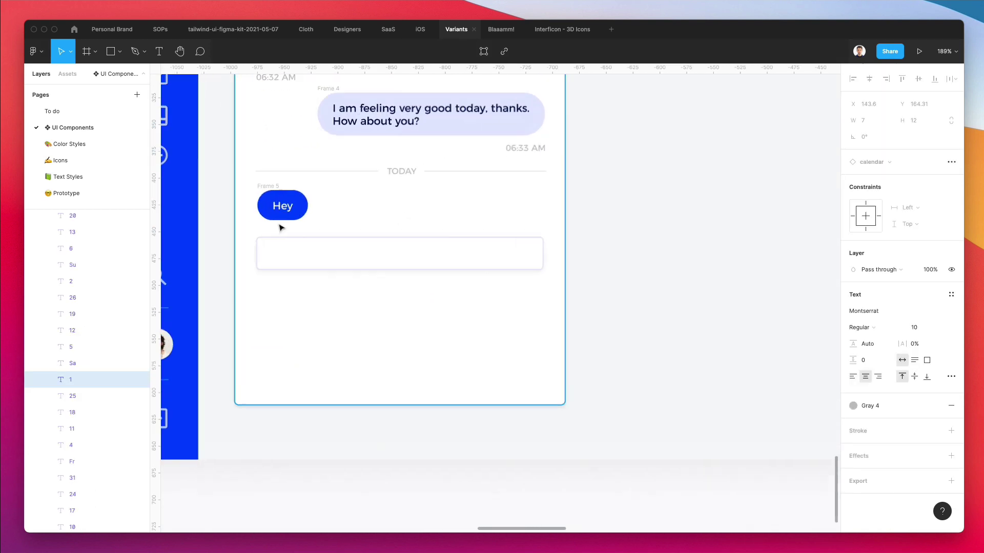
{"action": "scroll", "coordinate": [280, 229], "scroll_direction": "up", "scroll_amount": 5}
{"action": "left_click", "coordinate": [298, 268]}
{"action": "key", "text": "super+v"}
Move the pasted "1" text into the start of the message field, at X 137.85, Y 587.65.
{"action": "scroll", "coordinate": [489, 287], "scroll_direction": "up", "scroll_amount": 10}
{"action": "scroll", "coordinate": [455, 263], "scroll_direction": "down", "scroll_amount": 2}
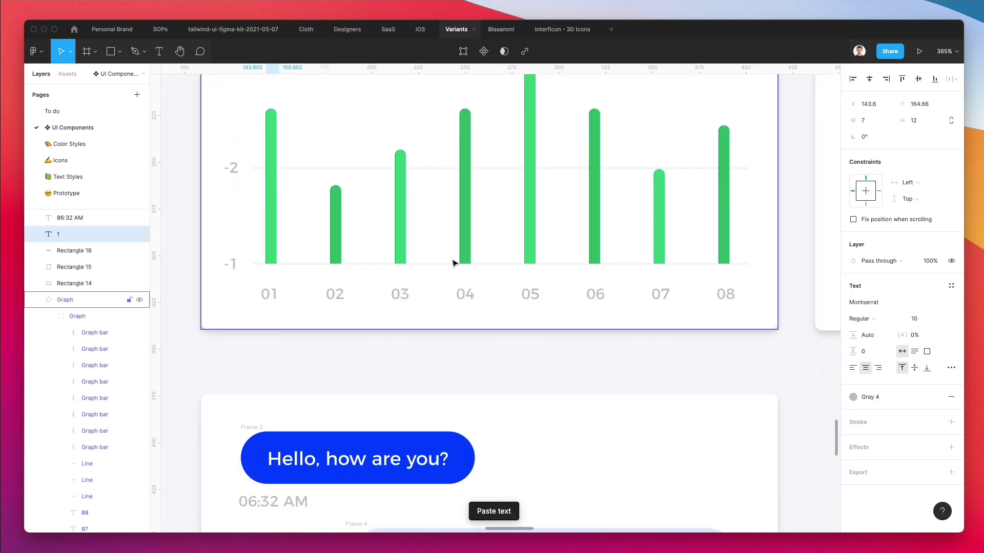
{"action": "scroll", "coordinate": [454, 263], "scroll_direction": "up", "scroll_amount": 3}
{"action": "left_click_drag", "start_coordinate": [274, 170], "coordinate": [317, 552]}
{"action": "scroll", "coordinate": [297, 424], "scroll_direction": "down", "scroll_amount": 4}
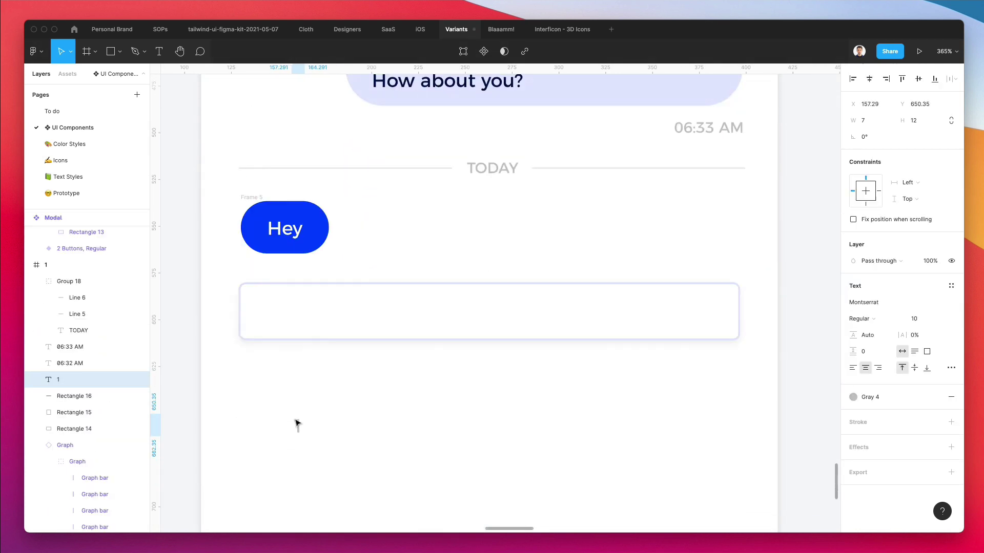
{"action": "left_click_drag", "start_coordinate": [297, 424], "coordinate": [264, 312]}
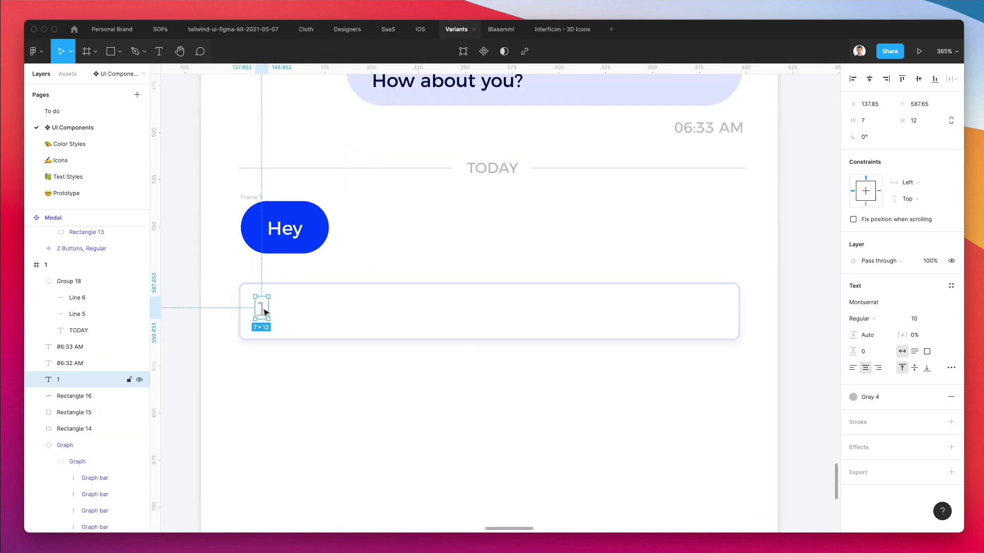
Replace the pasted text with the placeholder "Type your answer" and align it left.
{"action": "double_click", "coordinate": [264, 309]}
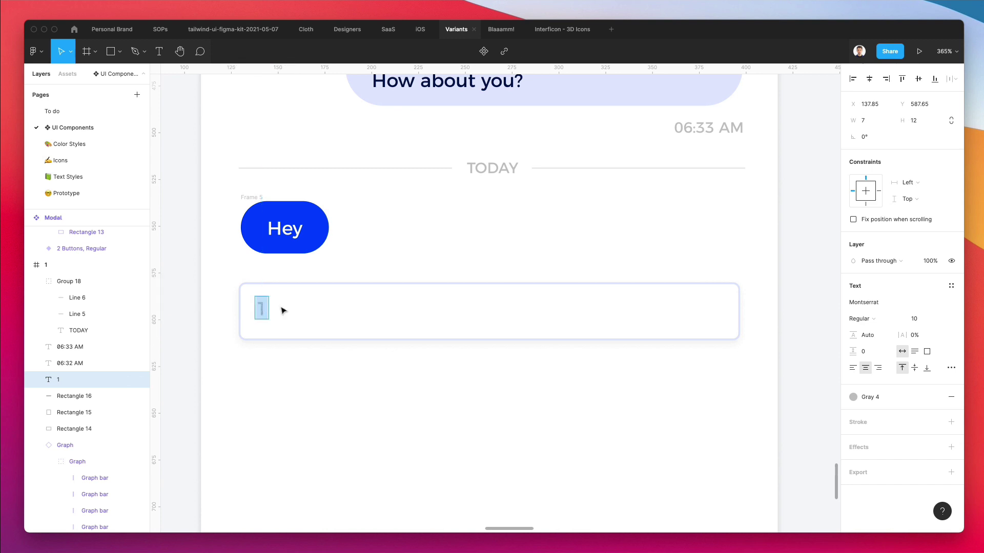
{"action": "type", "text": "Type "}
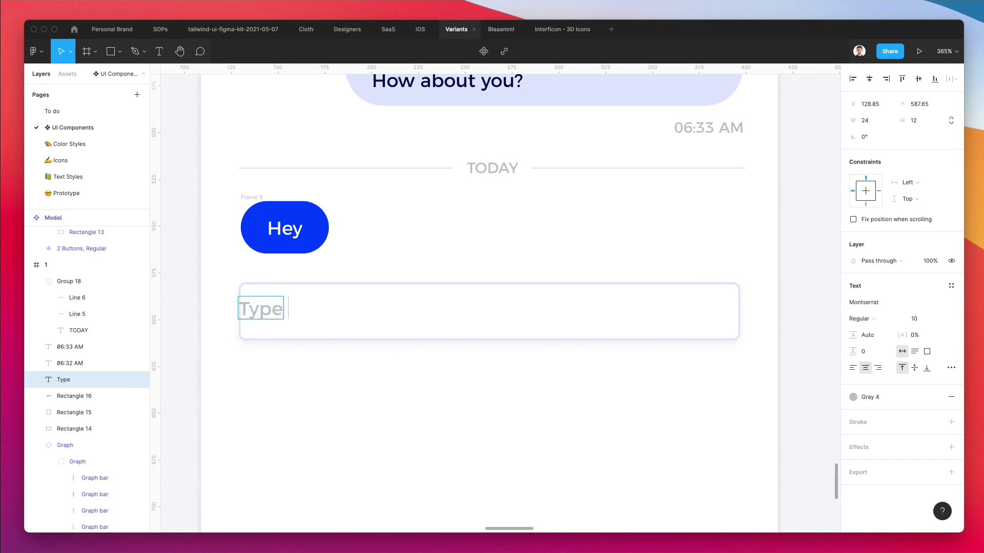
{"action": "type", "text": "your answer"}
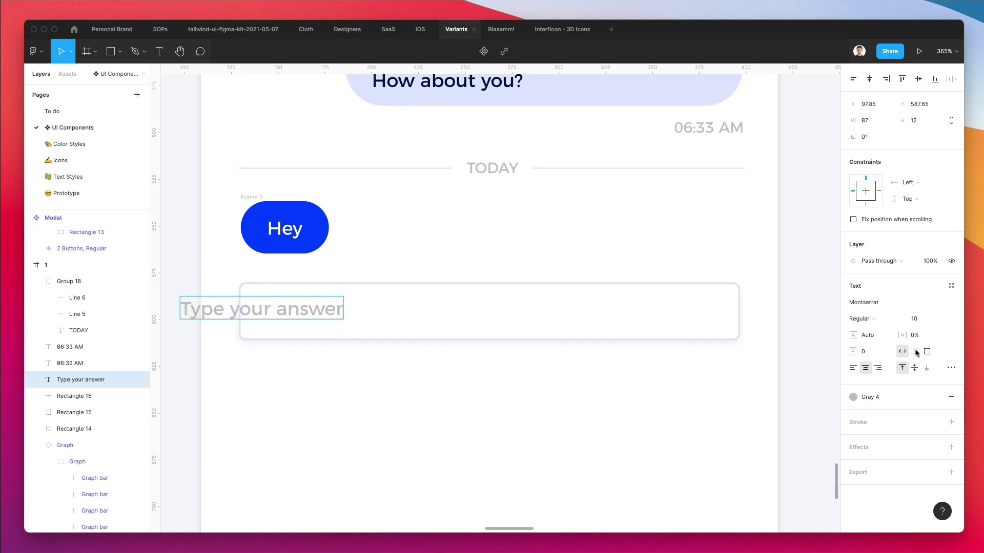
{"action": "left_click", "coordinate": [852, 368]}
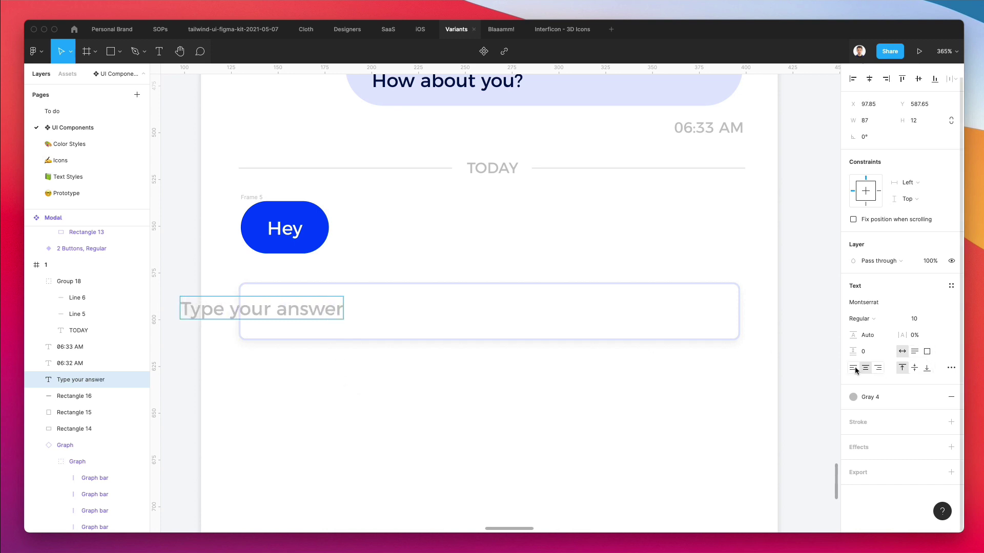
Move the placeholder text to X 140.56, Y 588.2 inside the message field and reword it as "Type here..".
{"action": "key", "text": "Escape"}
{"action": "left_click_drag", "start_coordinate": [263, 312], "coordinate": [335, 314]}
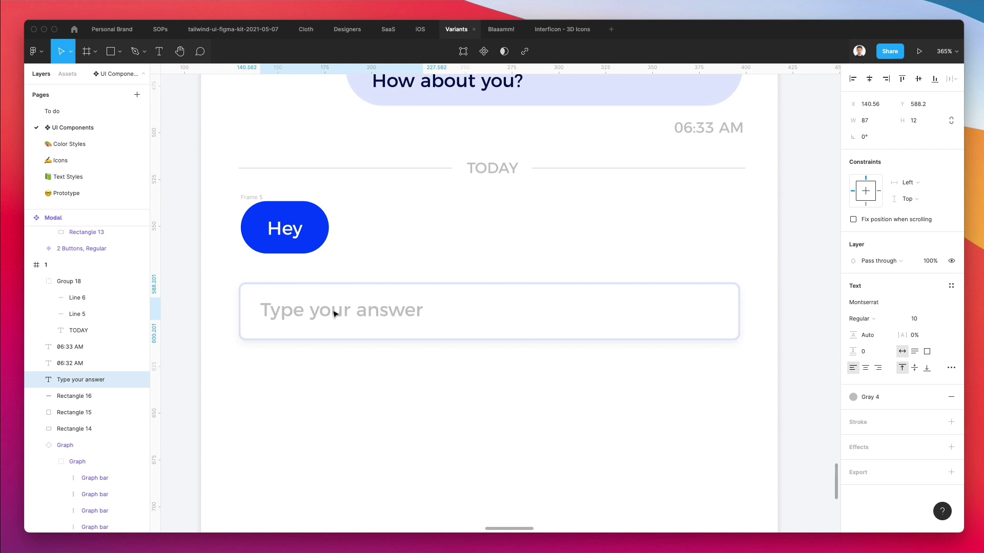
{"action": "key", "text": "Return"}
{"action": "left_click", "coordinate": [433, 310]}
{"action": "double_click", "coordinate": [336, 313]}
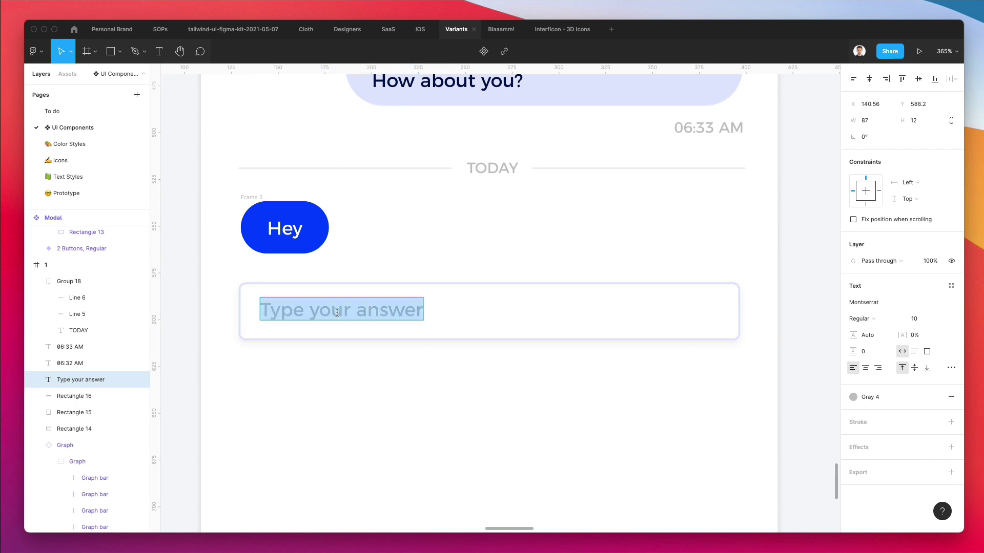
{"action": "left_click_drag", "start_coordinate": [312, 310], "coordinate": [524, 318]}
{"action": "type", "text": "here.."}
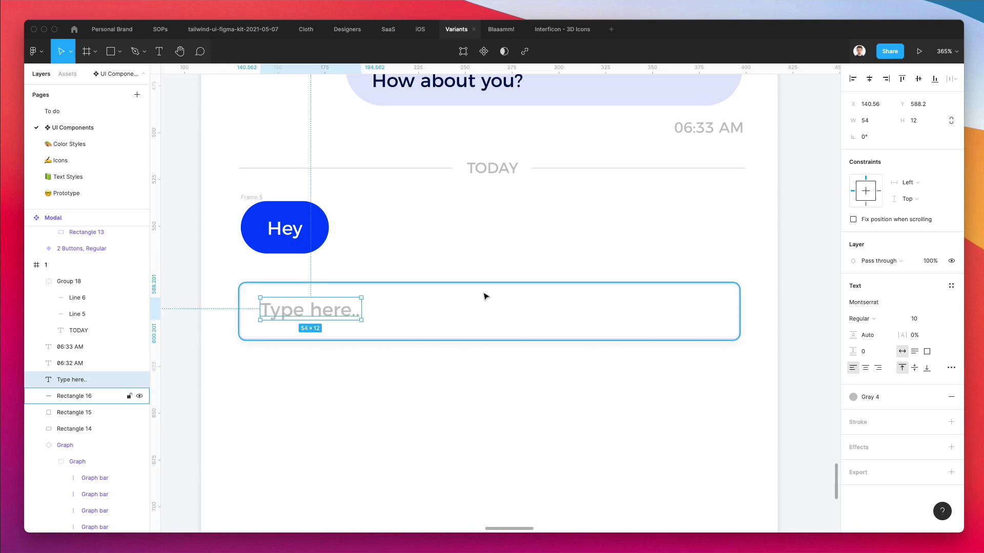
Apply the Gray 5 color style to the message field rectangle's stroke.
{"action": "left_click", "coordinate": [545, 294]}
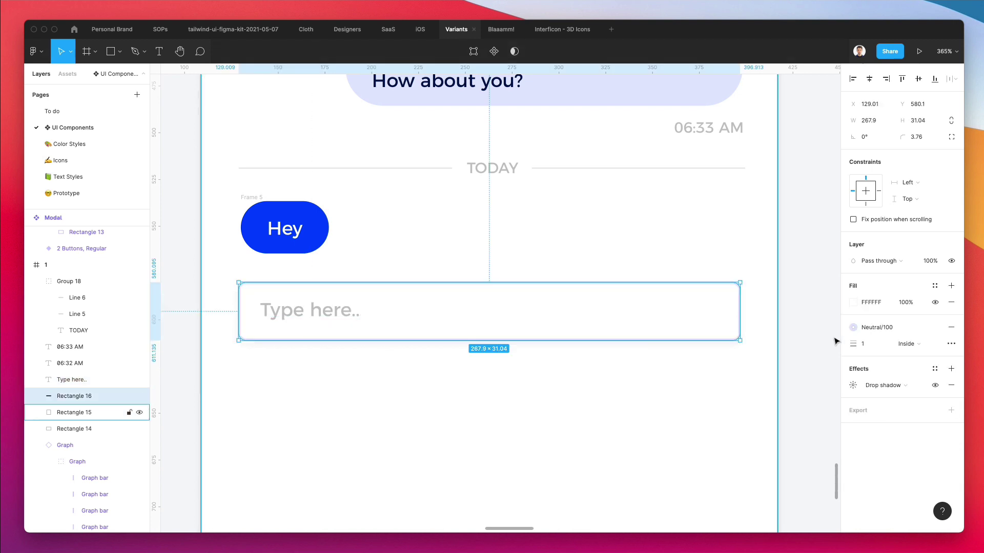
{"action": "left_click", "coordinate": [868, 330]}
{"action": "scroll", "coordinate": [883, 404], "scroll_direction": "down", "scroll_amount": 10}
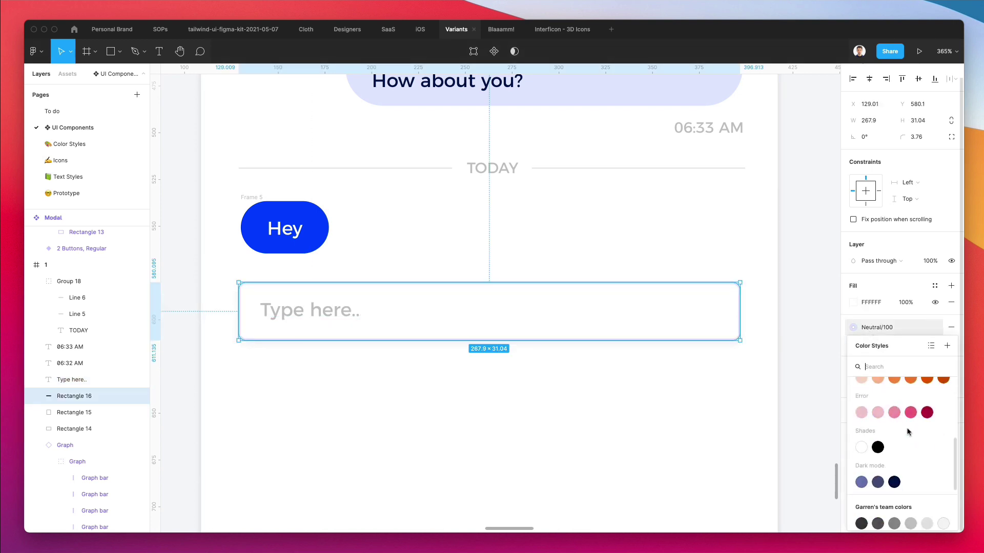
{"action": "left_click", "coordinate": [926, 495]}
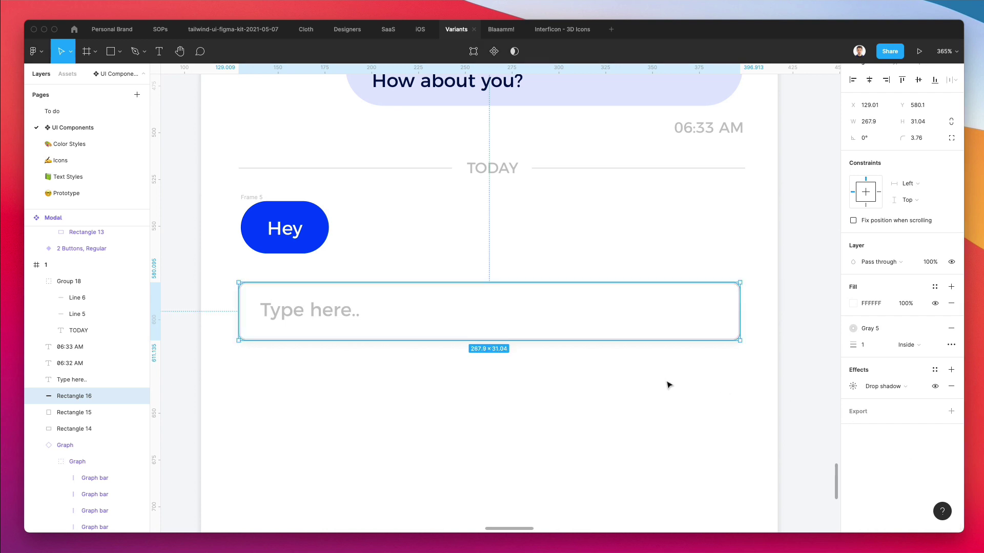
{"action": "left_click", "coordinate": [739, 384]}
{"action": "scroll", "coordinate": [738, 369], "scroll_direction": "down", "scroll_amount": 1}
{"action": "left_click", "coordinate": [797, 347]}
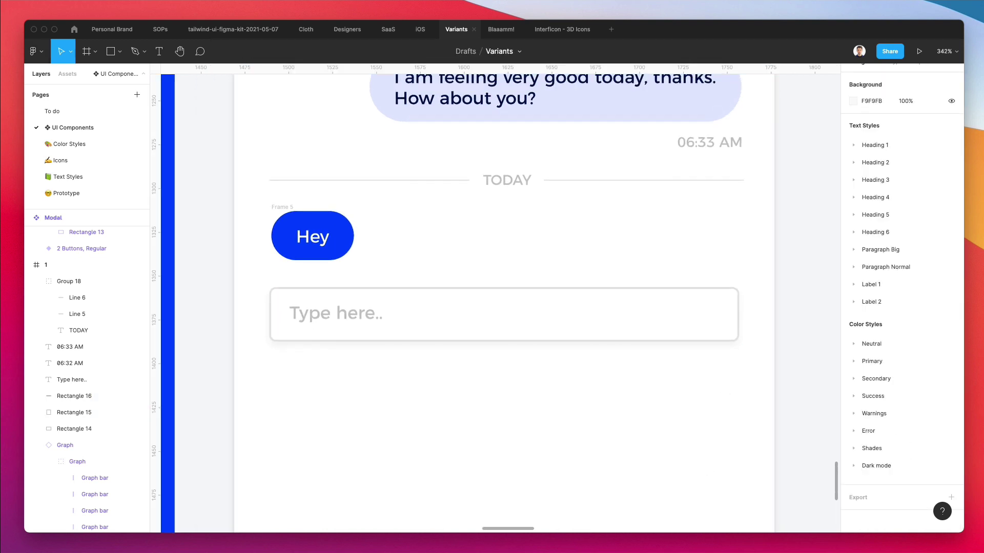
Find the emoji_emotions icon among the components and place it in the message field at X 308, Y 585.85, sized 19.84 × 19.84.
{"action": "scroll", "coordinate": [358, 353], "scroll_direction": "down", "scroll_amount": 5}
{"action": "scroll", "coordinate": [366, 352], "scroll_direction": "up", "scroll_amount": 2}
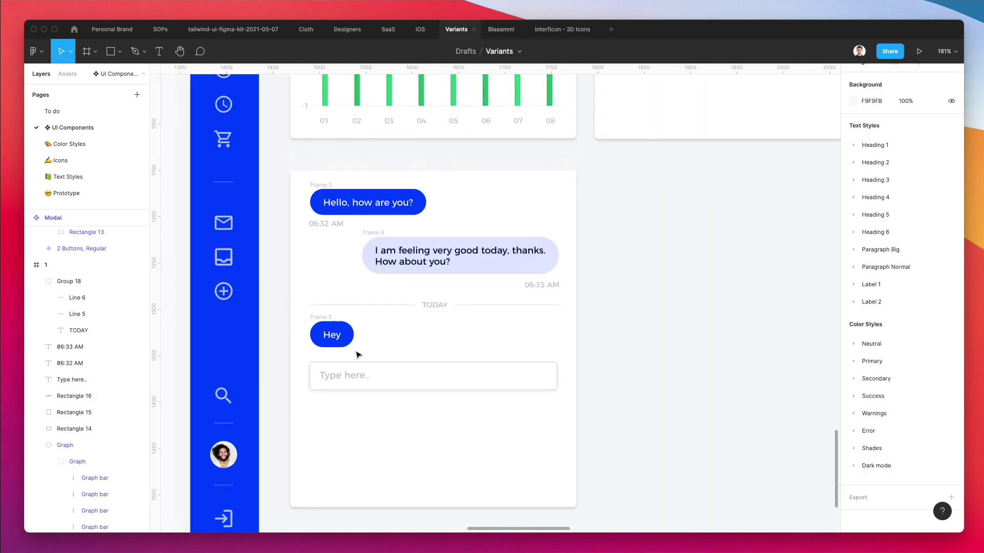
{"action": "left_click", "coordinate": [67, 74]}
{"action": "left_click", "coordinate": [62, 95]}
{"action": "type", "text": "emoji"}
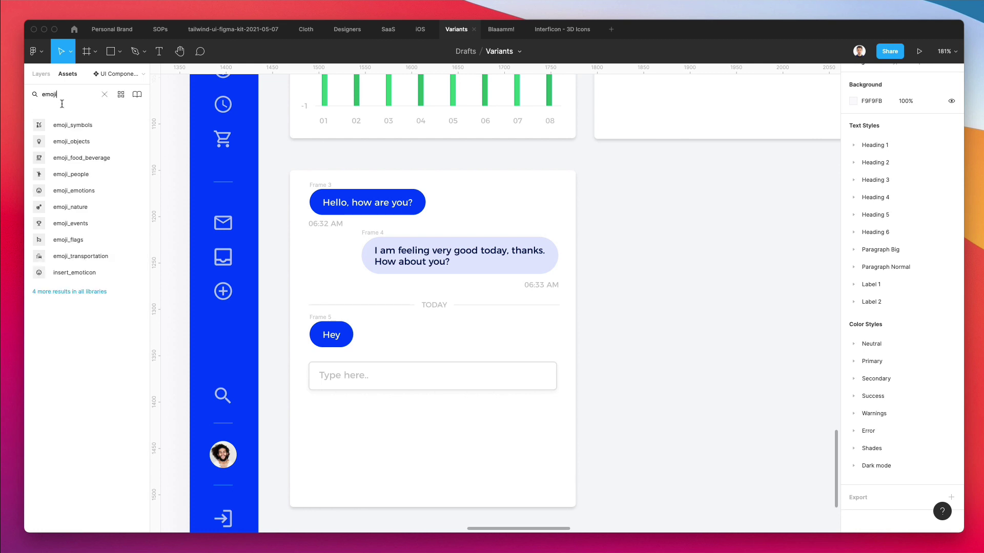
{"action": "left_click_drag", "start_coordinate": [65, 192], "coordinate": [495, 367]}
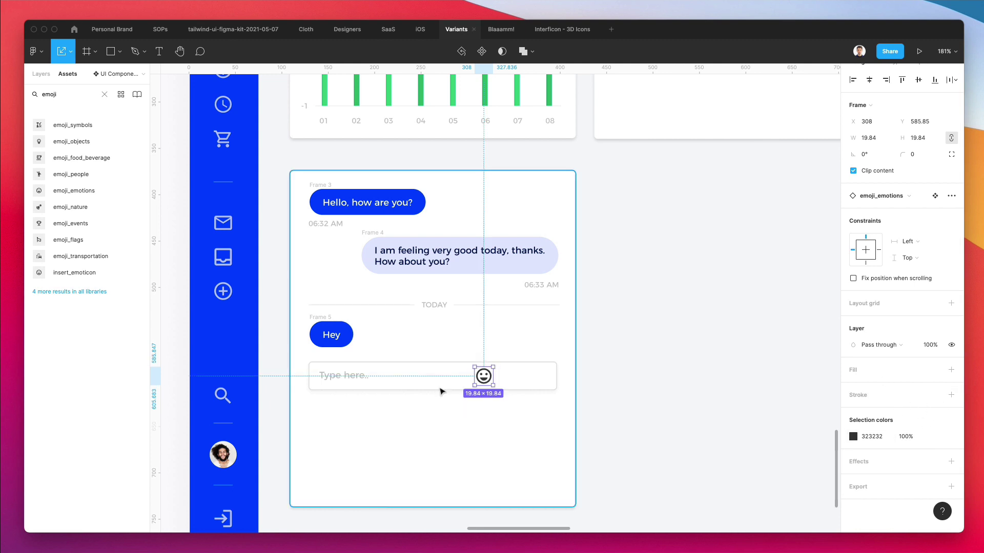
Select all the shapes inside the emoji icon and apply the Gray 5 color style to their fill.
{"action": "double_click", "coordinate": [486, 380]}
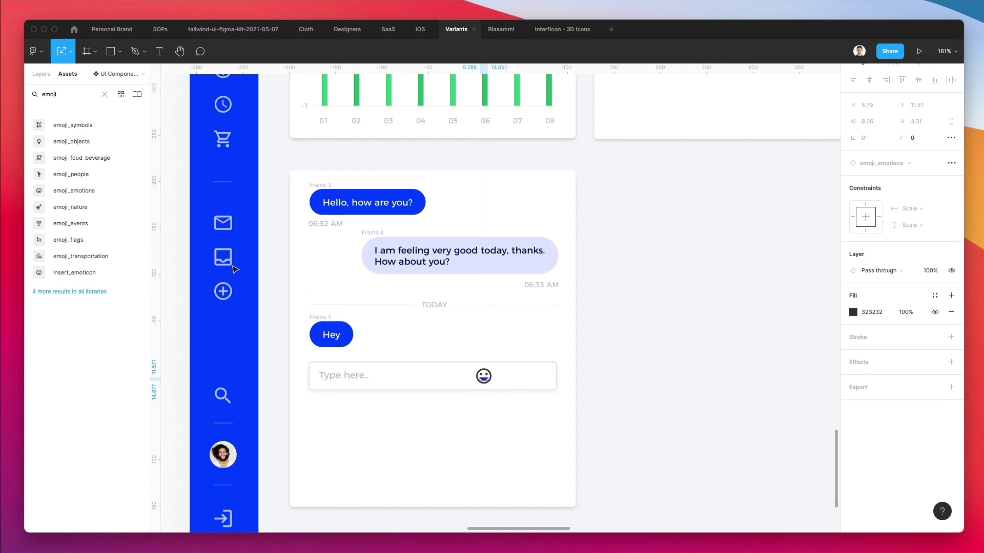
{"action": "scroll", "coordinate": [474, 402], "scroll_direction": "up", "scroll_amount": 10}
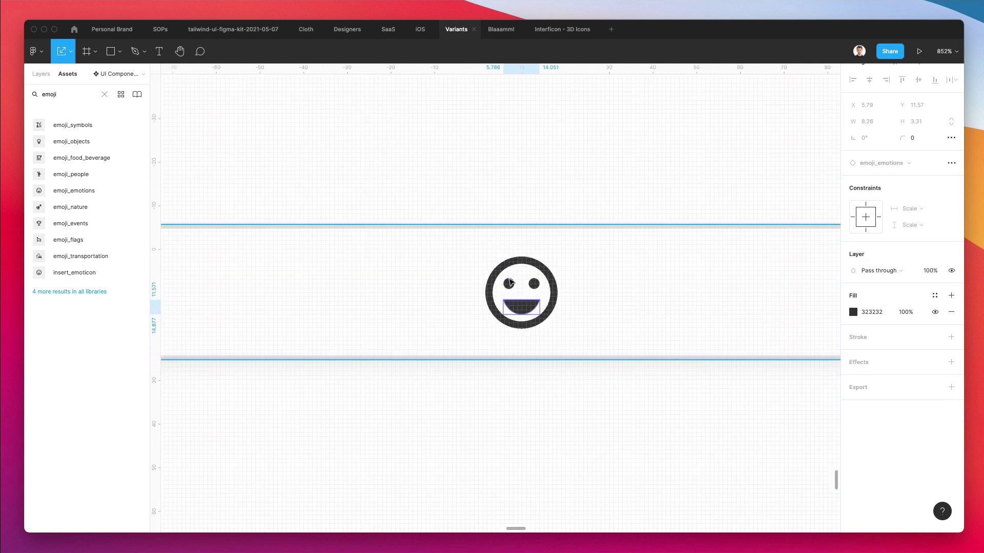
{"action": "left_click", "coordinate": [509, 284], "text": "shift"}
{"action": "left_click", "coordinate": [489, 293], "text": "shift"}
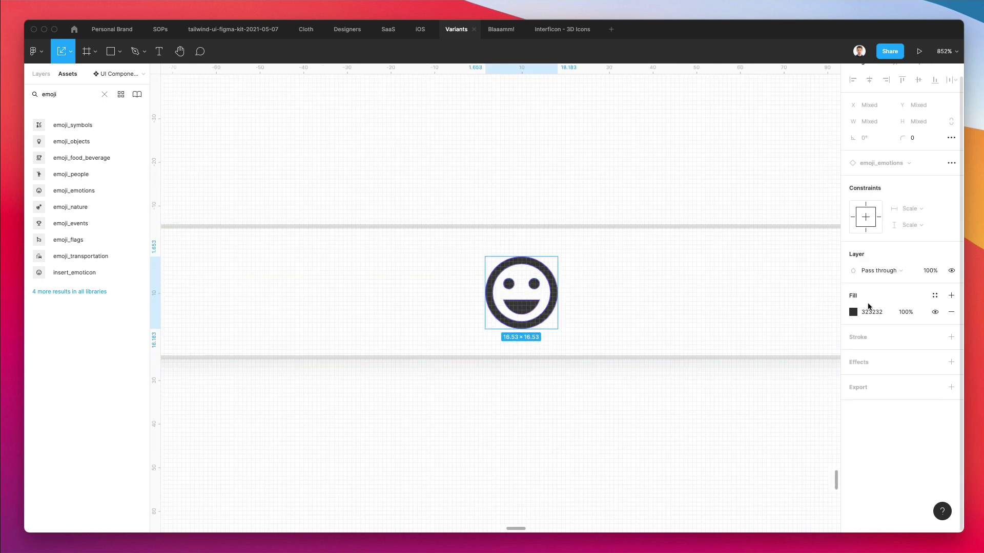
{"action": "left_click", "coordinate": [939, 299]}
{"action": "scroll", "coordinate": [935, 385], "scroll_direction": "down", "scroll_amount": 4}
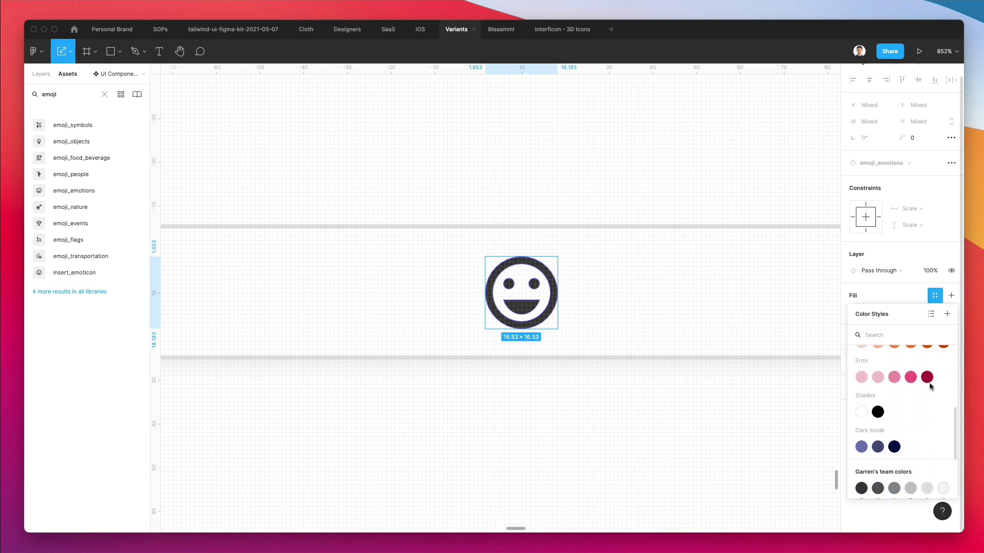
{"action": "left_click", "coordinate": [924, 488]}
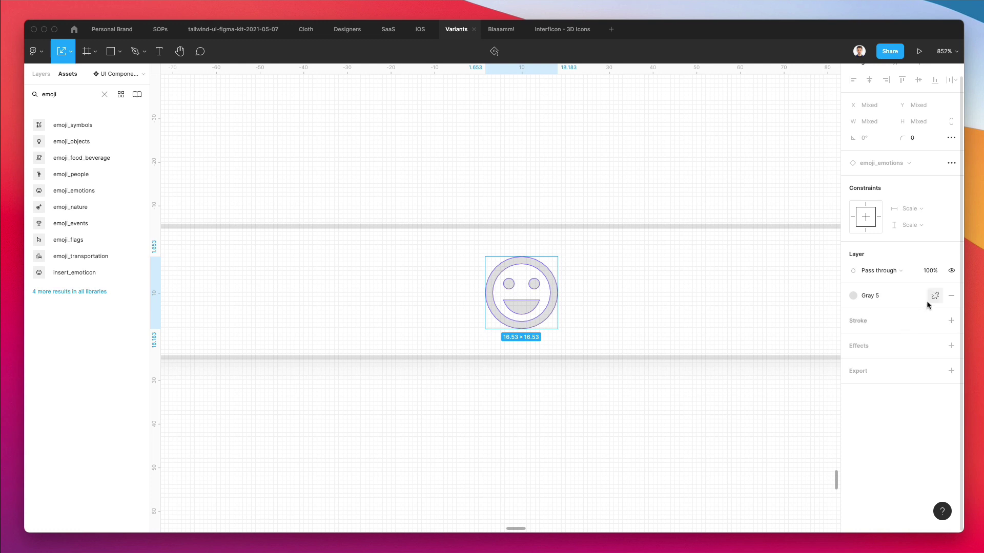
Switch the fill of the emoji icon's shapes to the darker Gray 4 color style.
{"action": "scroll", "coordinate": [749, 316], "scroll_direction": "down", "scroll_amount": 2}
{"action": "scroll", "coordinate": [750, 316], "scroll_direction": "down", "scroll_amount": 3, "text": "ctrl"}
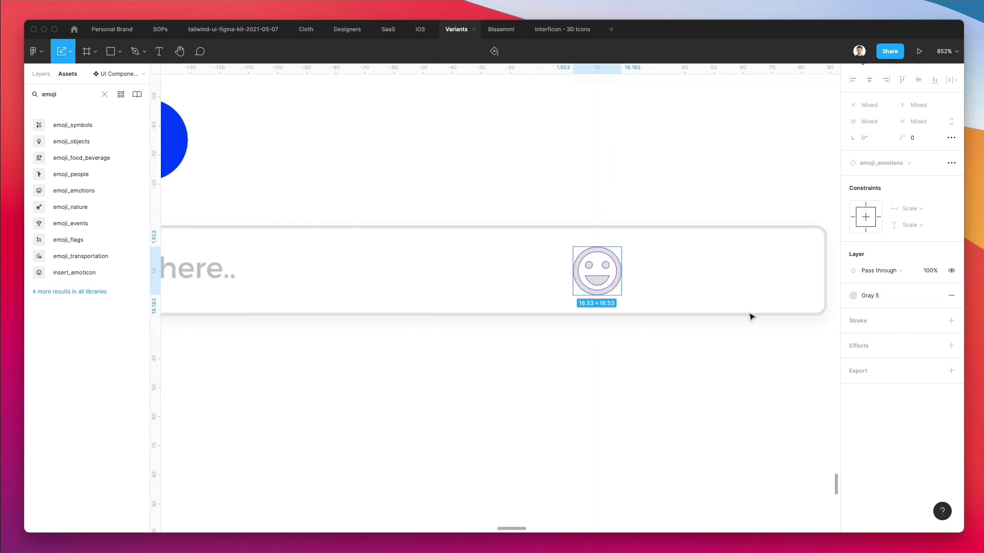
{"action": "left_click", "coordinate": [882, 295]}
{"action": "left_click", "coordinate": [909, 422]}
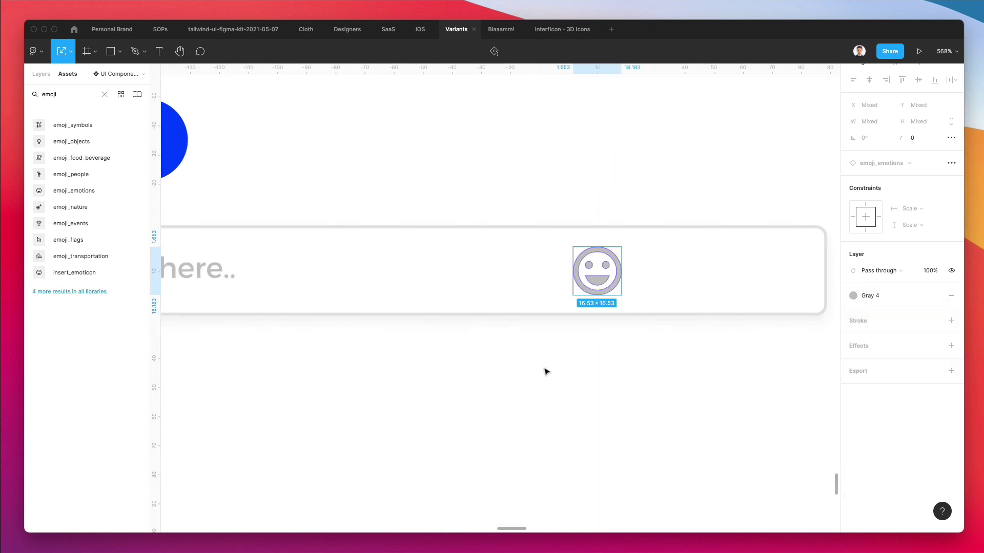
{"action": "scroll", "coordinate": [544, 366], "scroll_direction": "down", "scroll_amount": 3, "text": "ctrl"}
{"action": "left_click", "coordinate": [799, 351]}
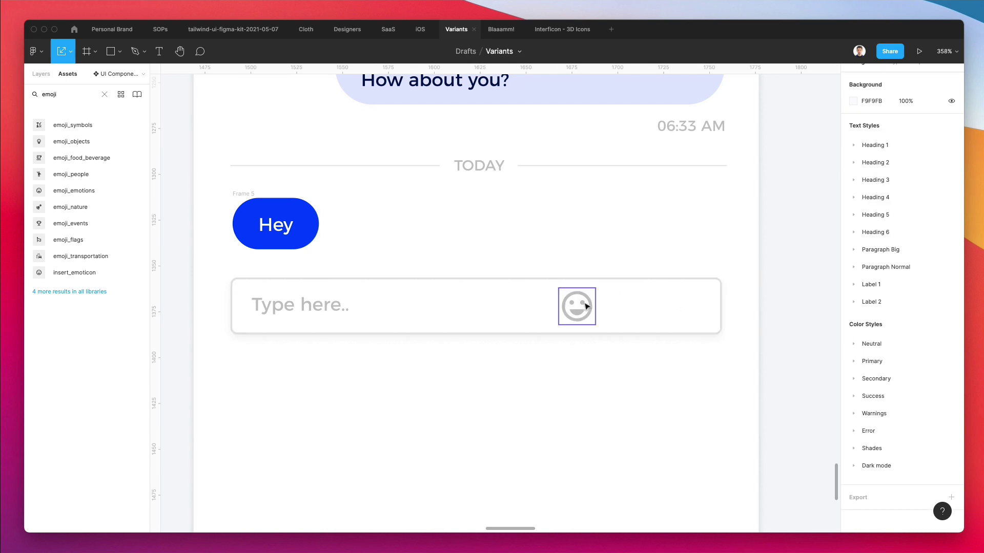
Move the emoji icon to X 368 at the message field's far end and group it with the placeholder and field rectangle.
{"action": "left_click_drag", "start_coordinate": [584, 307], "coordinate": [696, 309]}
{"action": "scroll", "coordinate": [695, 309], "scroll_direction": "down", "scroll_amount": 3, "text": "ctrl"}
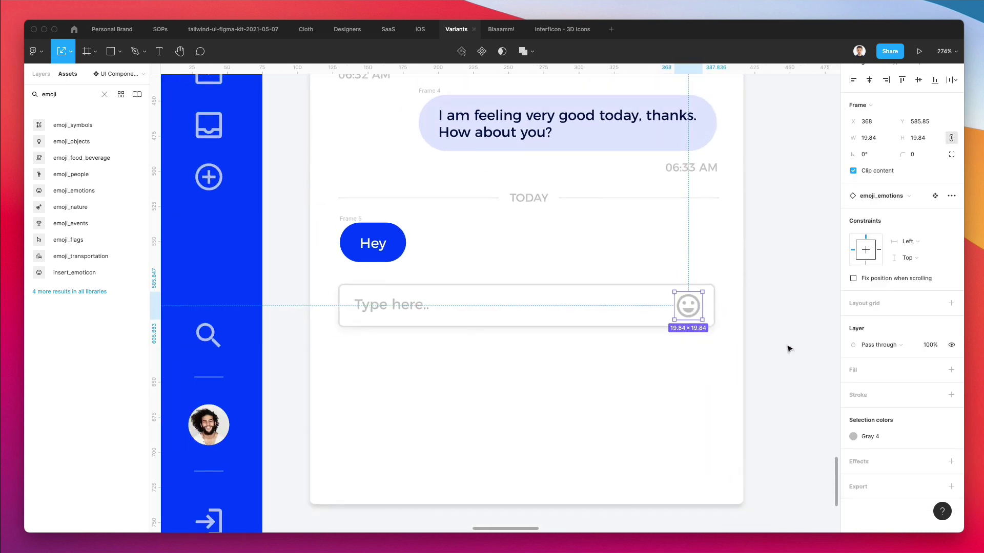
{"action": "left_click_drag", "start_coordinate": [787, 344], "coordinate": [344, 296]}
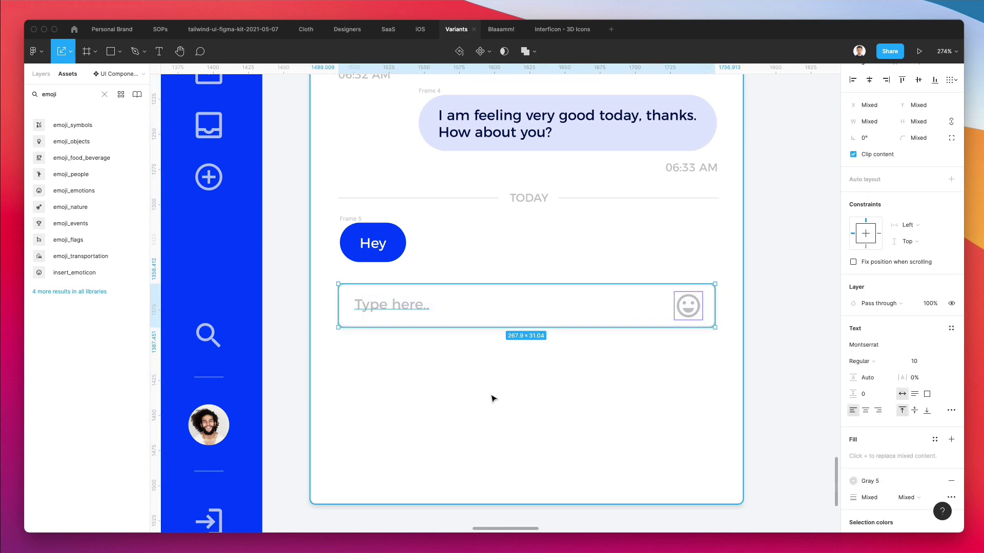
{"action": "key", "text": "super+g"}
{"action": "scroll", "coordinate": [502, 319], "scroll_direction": "up", "scroll_amount": 3}
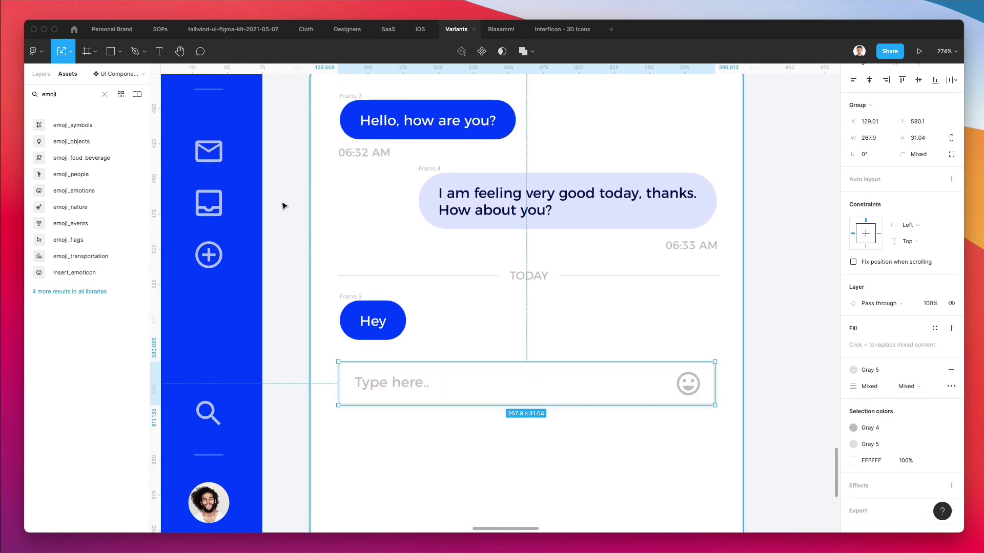
{"action": "left_click", "coordinate": [41, 74]}
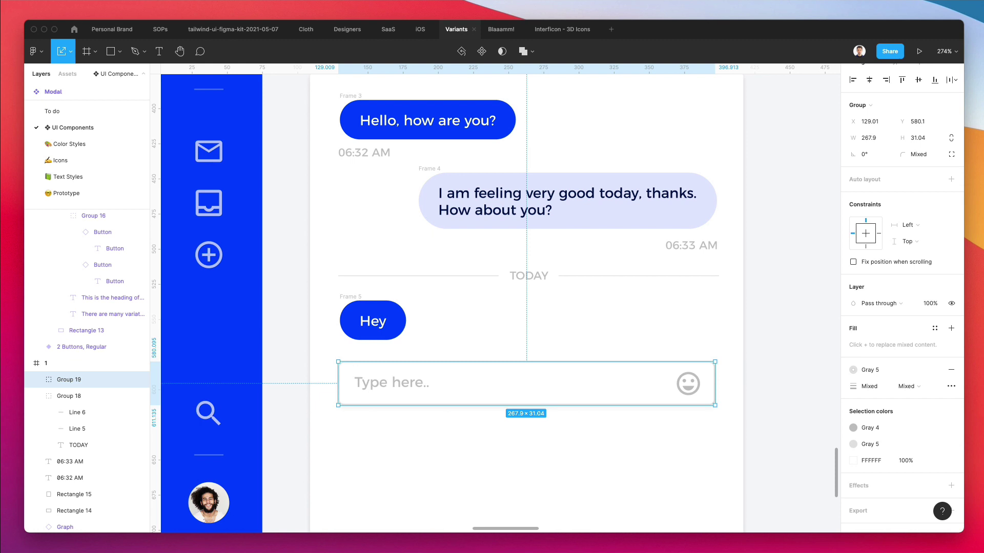
{"action": "scroll", "coordinate": [670, 201], "scroll_direction": "down", "scroll_amount": 1}
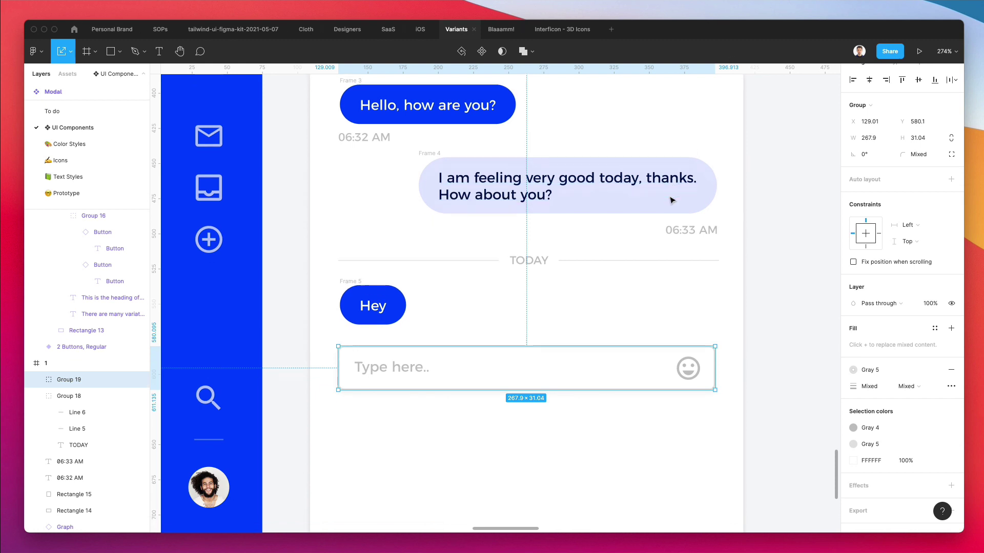
{"action": "scroll", "coordinate": [670, 201], "scroll_direction": "up", "scroll_amount": 1}
{"action": "scroll", "coordinate": [669, 201], "scroll_direction": "down", "scroll_amount": 2}
{"action": "scroll", "coordinate": [670, 202], "scroll_direction": "up", "scroll_amount": 1}
{"action": "scroll", "coordinate": [669, 203], "scroll_direction": "up", "scroll_amount": 2}
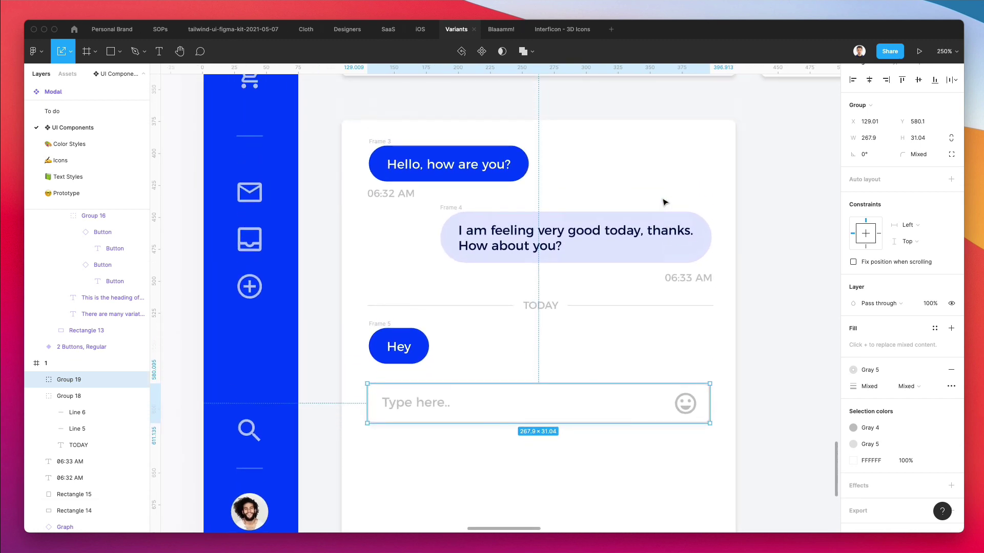
{"action": "left_click_drag", "start_coordinate": [315, 144], "coordinate": [679, 468]}
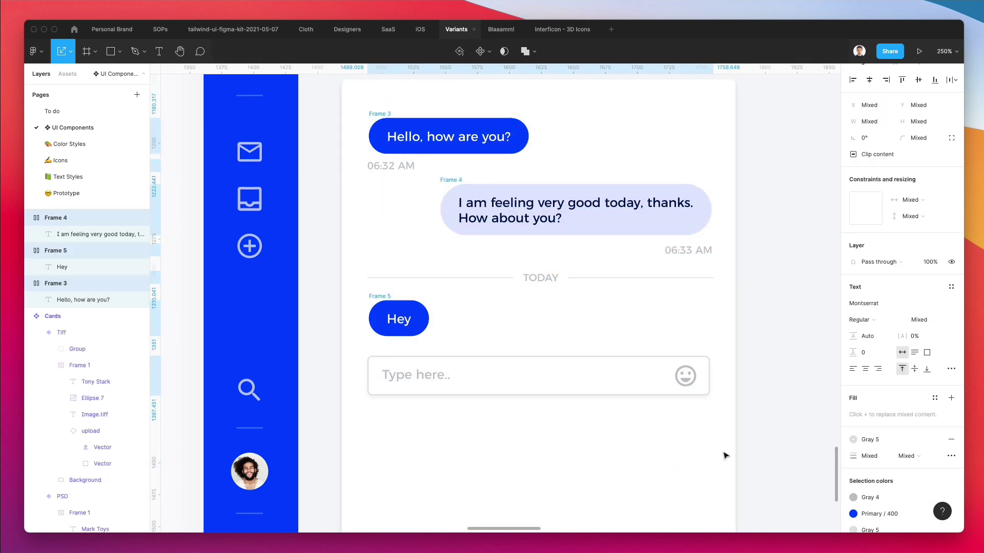
{"action": "left_click", "coordinate": [794, 0]}
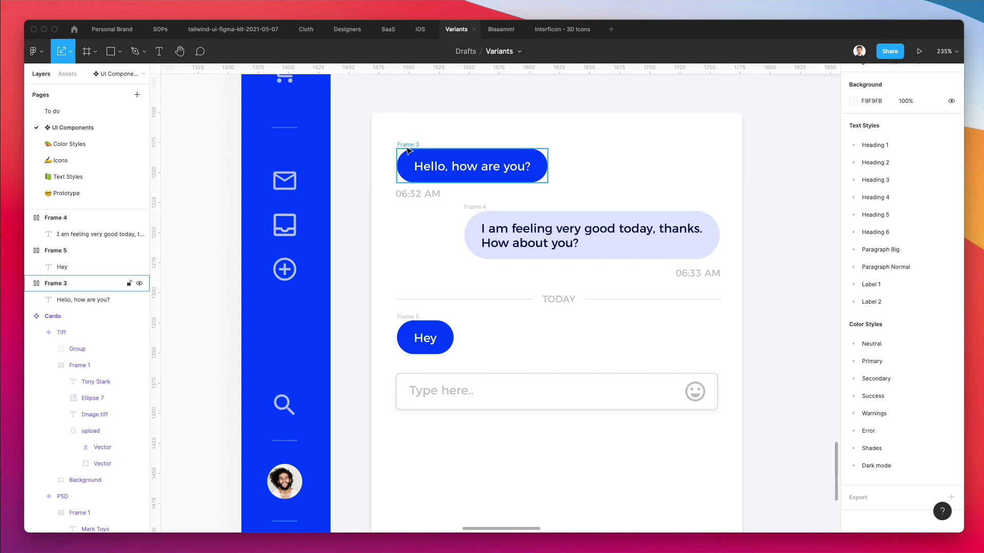
Rename the "Hello, how are you?" bubble frame as Chat and turn it into a component.
{"action": "left_click", "coordinate": [408, 149]}
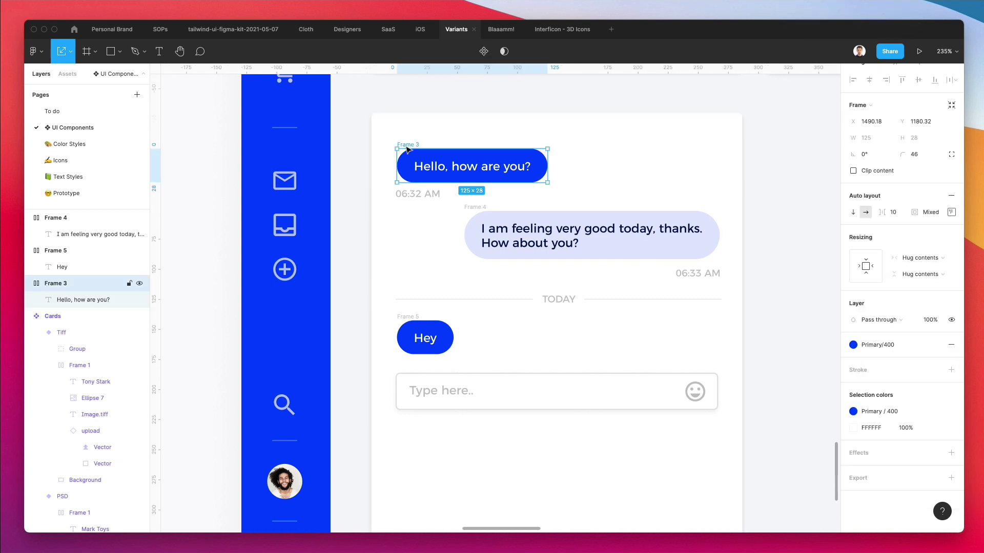
{"action": "scroll", "coordinate": [415, 149], "scroll_direction": "down", "scroll_amount": 2}
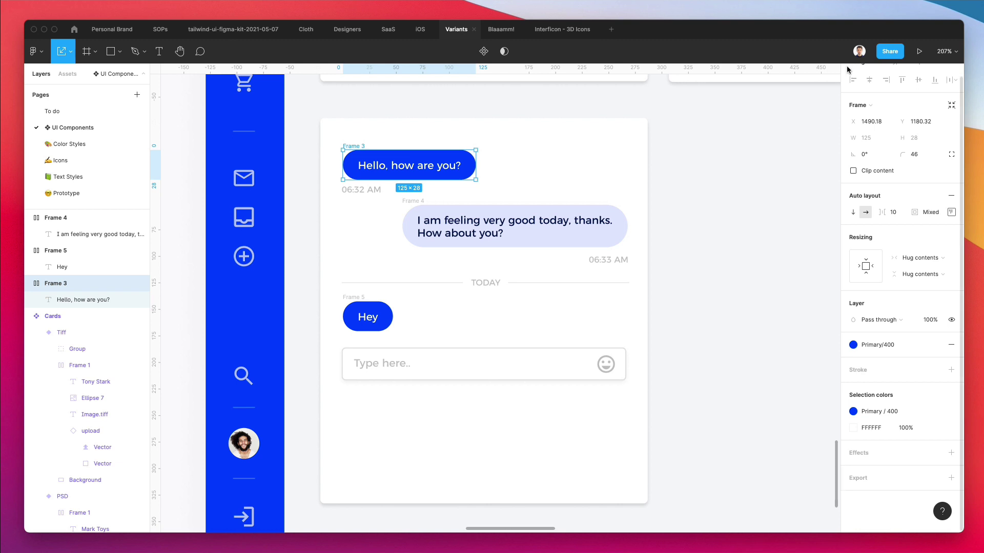
{"action": "key", "text": "super+r"}
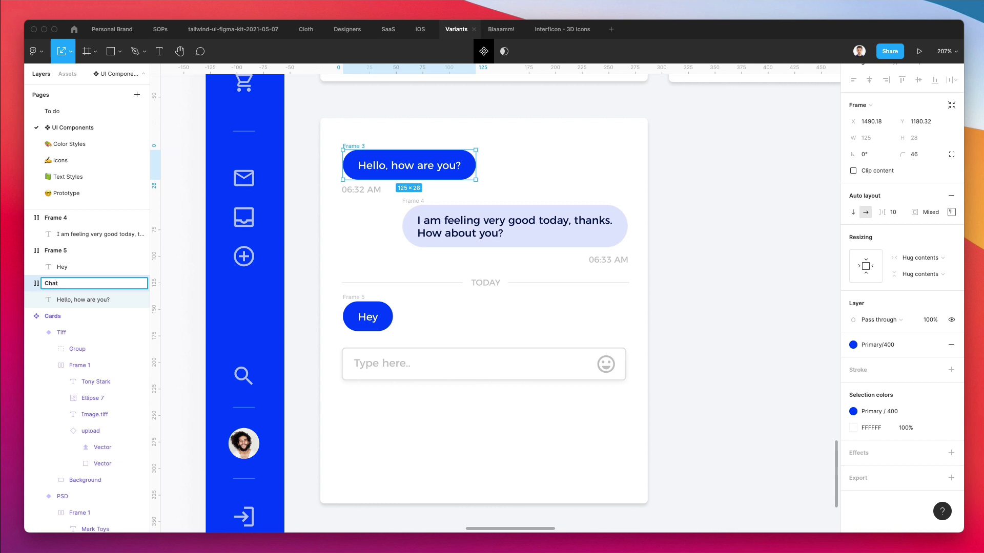
{"action": "type", "text": "Chat"}
{"action": "key", "text": "Return"}
{"action": "left_click", "coordinate": [484, 51]}
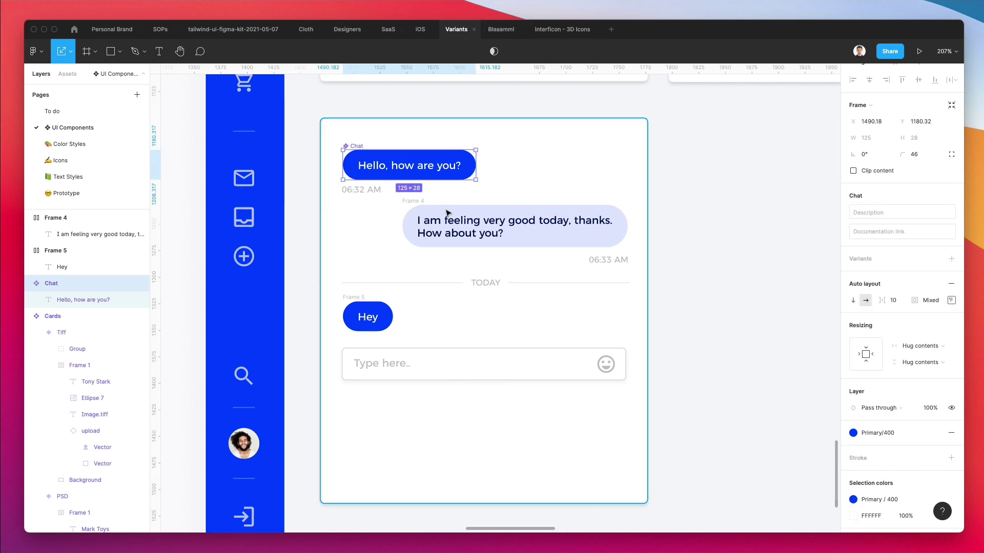
Add a second variant to the Chat component and move the component set below the dashboard, to X 1463.68, Y 1650.
{"action": "left_click", "coordinate": [951, 258]}
{"action": "scroll", "coordinate": [417, 170], "scroll_direction": "down", "scroll_amount": 5}
{"action": "left_click", "coordinate": [393, 153]}
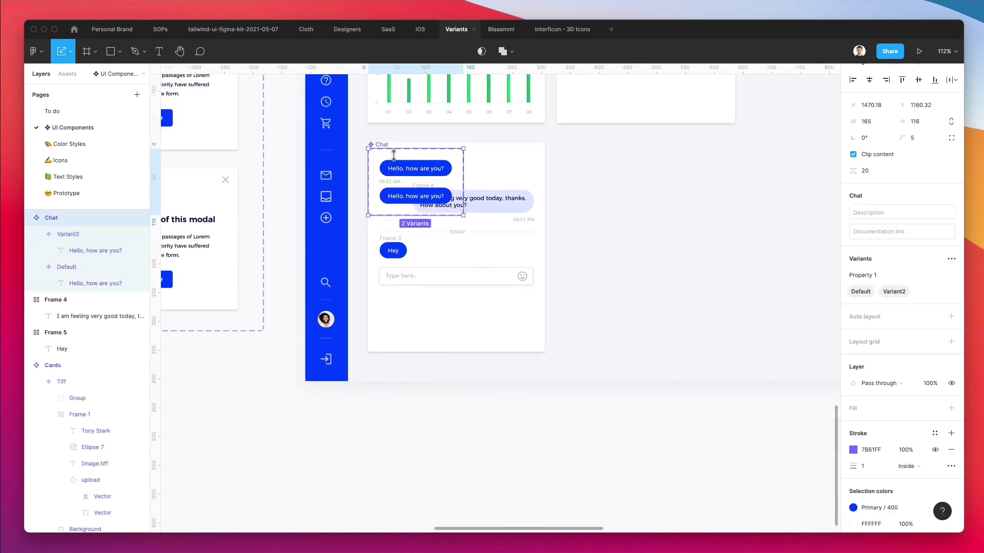
{"action": "left_click_drag", "start_coordinate": [406, 170], "coordinate": [410, 443]}
{"action": "scroll", "coordinate": [410, 444], "scroll_direction": "down", "scroll_amount": 5}
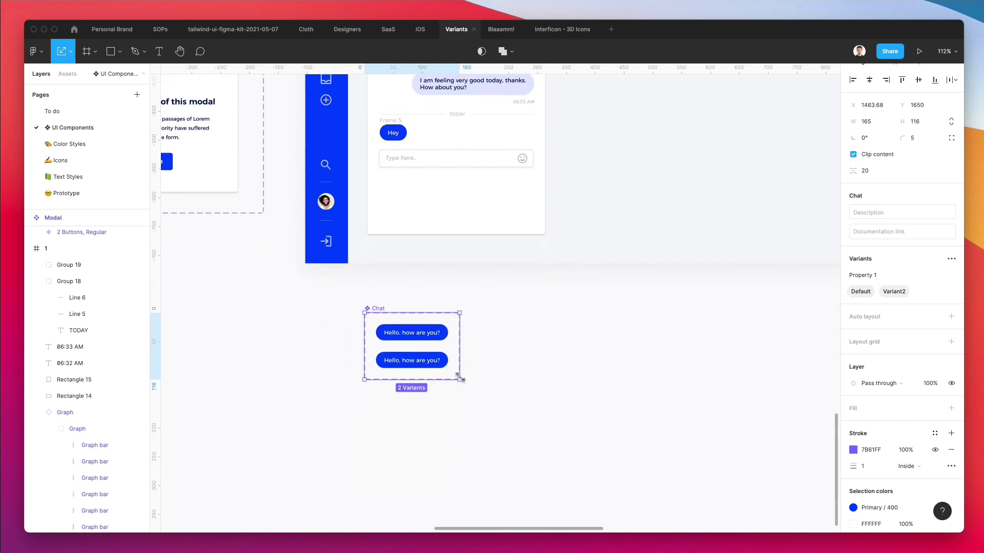
Enlarge the Chat component set's frame to make room for more bubbles and delete its duplicate Variant2 bubble.
{"action": "left_click_drag", "start_coordinate": [460, 380], "coordinate": [639, 508]}
{"action": "key", "text": "Escape"}
{"action": "left_click", "coordinate": [402, 363]}
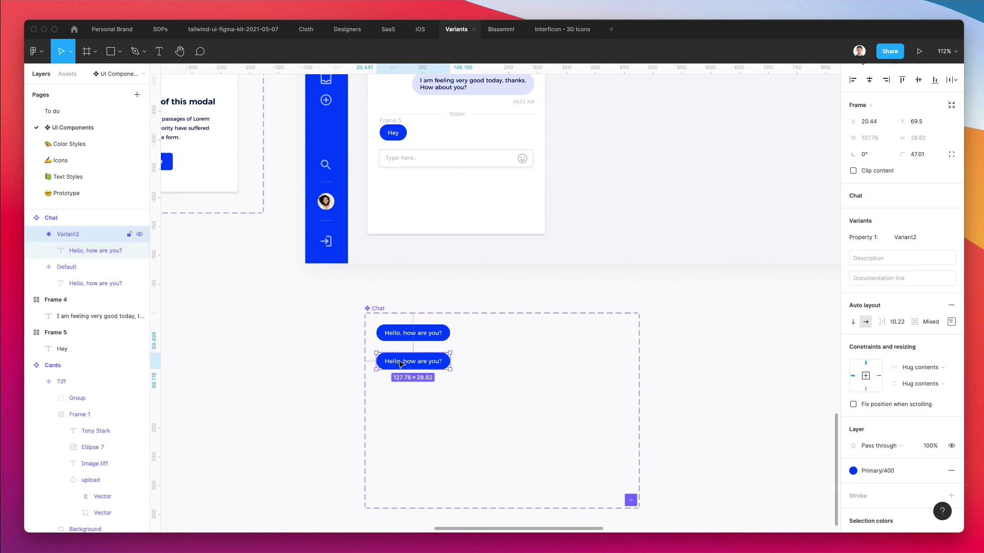
{"action": "key", "text": "Delete"}
Rename the light bubble frame "I am feeling very good today, thanks. How about you?" as Chat / Light.
{"action": "scroll", "coordinate": [444, 215], "scroll_direction": "up", "scroll_amount": 3}
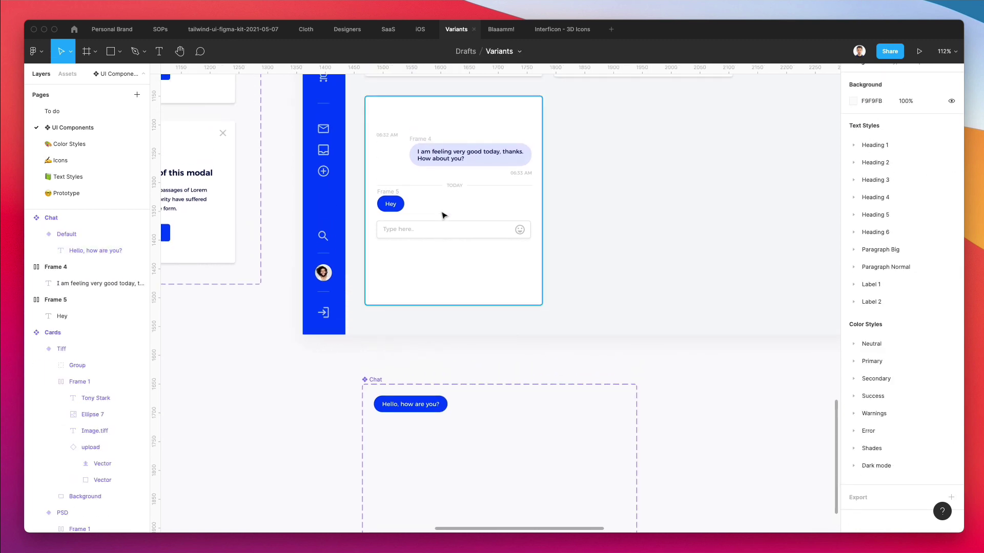
{"action": "double_click", "coordinate": [417, 140]}
{"action": "type", "text": "Chat"}
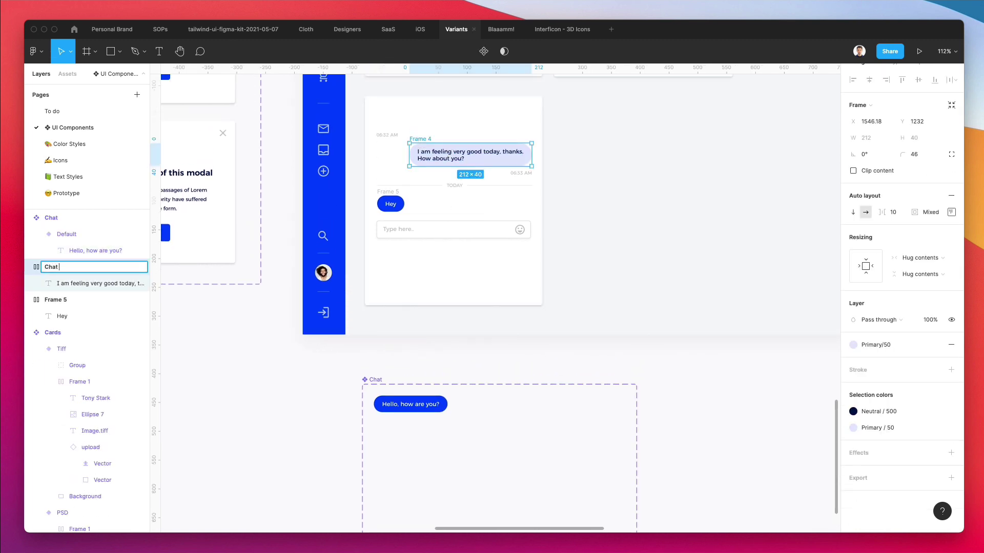
{"action": "type", "text": " / Light"}
{"action": "key", "text": "Return"}
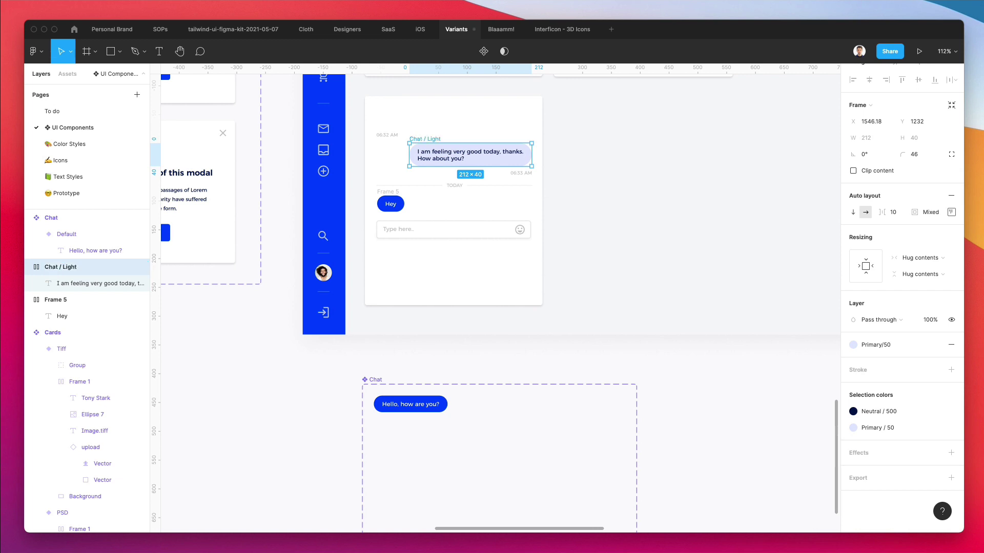
{"action": "key", "text": "Escape"}
{"action": "left_click", "coordinate": [388, 401]}
{"action": "key", "text": "super+r"}
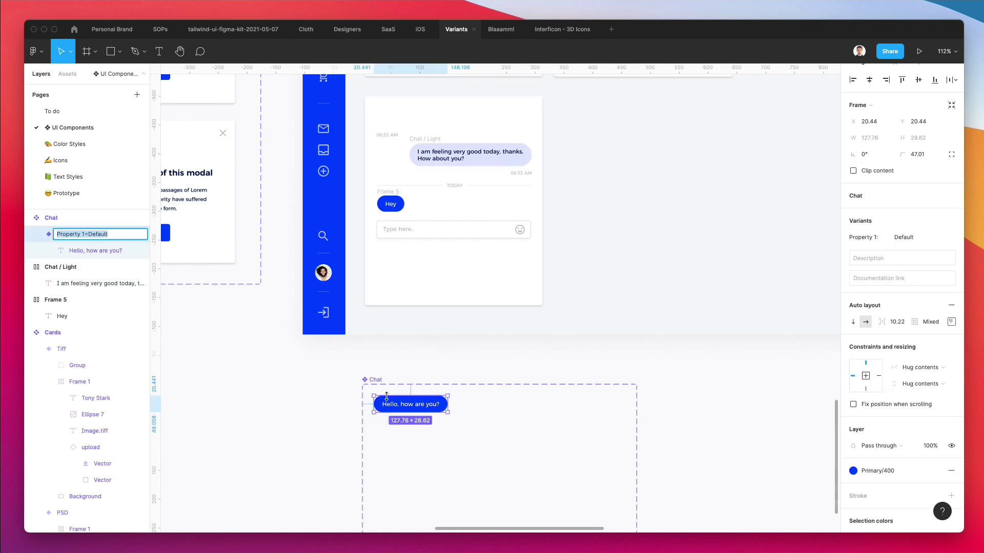
{"action": "key", "text": "Right"}
{"action": "left_click", "coordinate": [507, 322]}
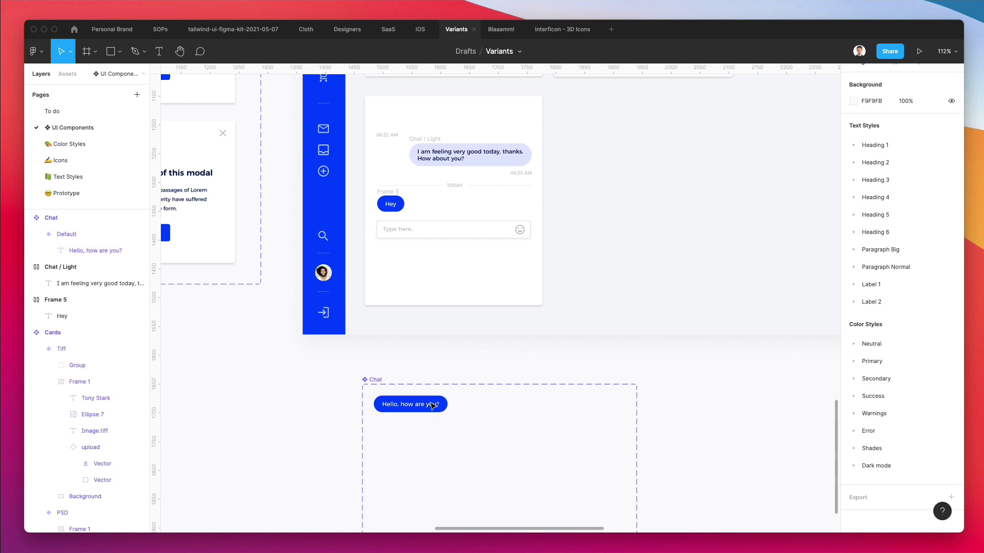
Turn the light bubble frame into a component and place a copy in the Chat component set under the blue bubble.
{"action": "left_click", "coordinate": [429, 149]}
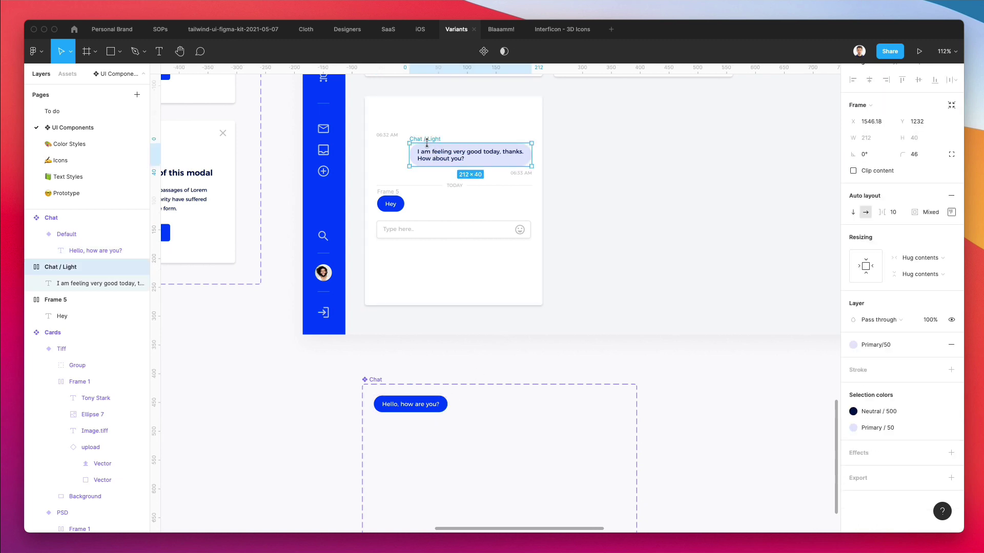
{"action": "key", "text": "super+alt+k"}
{"action": "left_click_drag", "start_coordinate": [441, 160], "coordinate": [409, 435]}
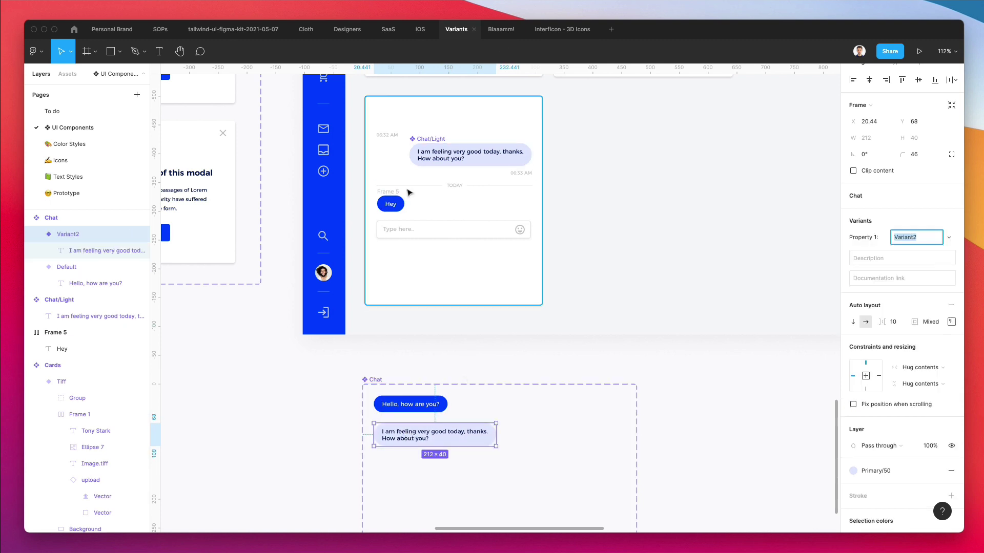
Turn the TODAY divider group into a component named Timestamp and copy it into the Chat component set under the light bubble.
{"action": "left_click", "coordinate": [453, 189]}
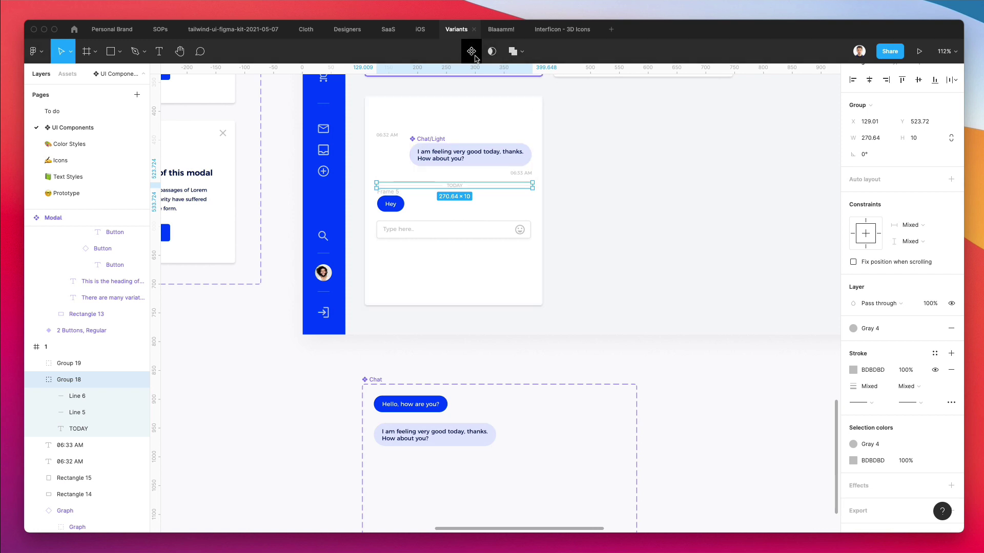
{"action": "key", "text": "super+r"}
{"action": "type", "text": "Timestam"}
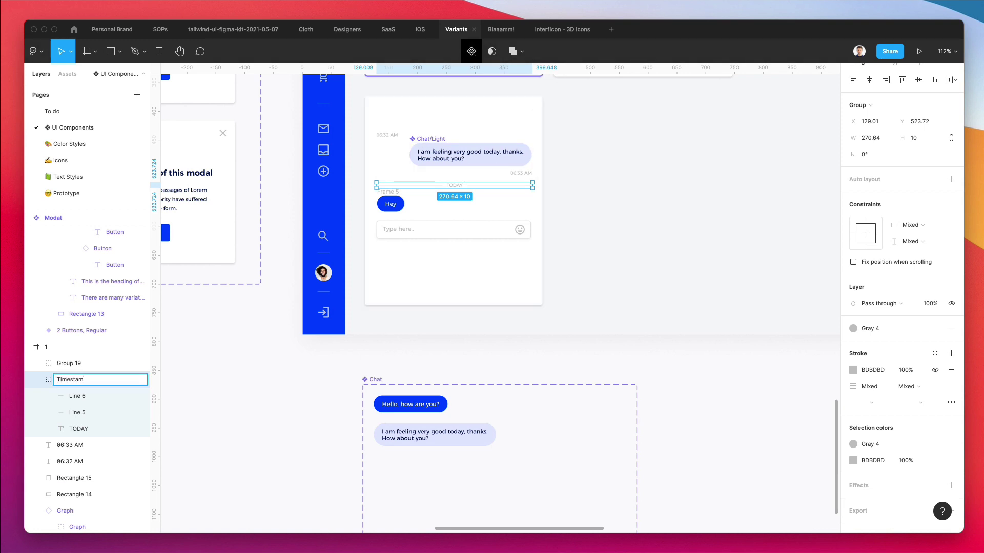
{"action": "type", "text": "p"}
{"action": "key", "text": "Return"}
{"action": "left_click", "coordinate": [472, 51]}
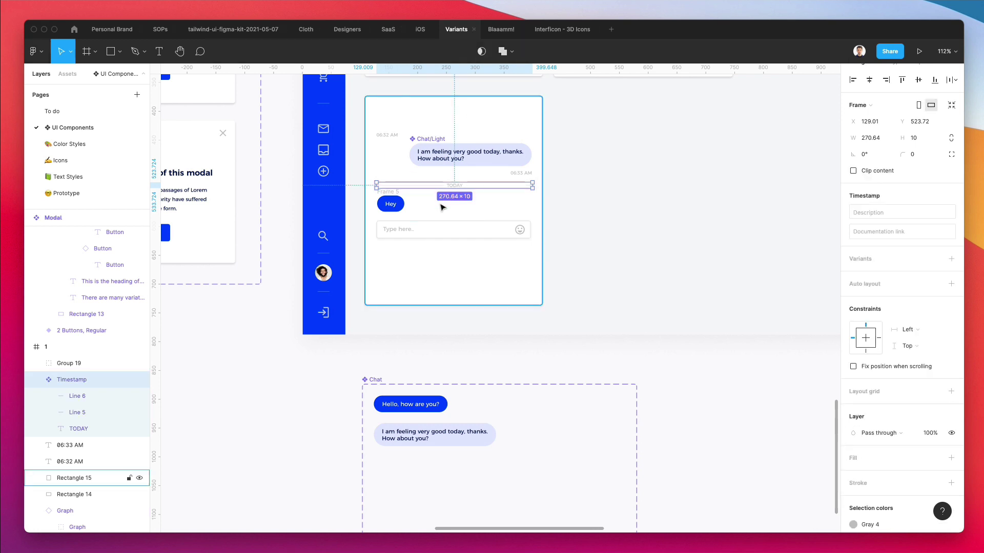
{"action": "left_click_drag", "start_coordinate": [444, 188], "coordinate": [441, 459]}
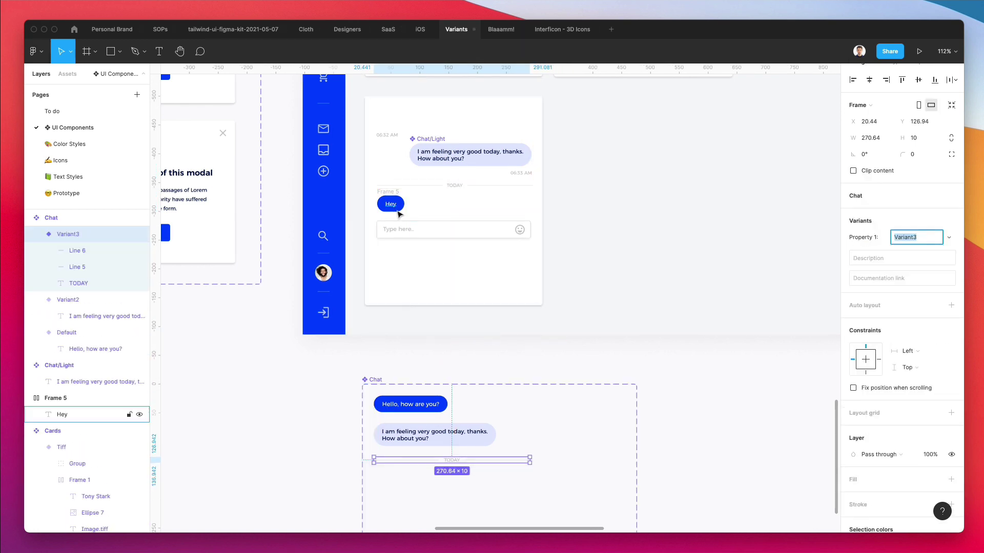
Turn the message field group into a component named Enter Text and copy it into the Chat component set under the TODAY divider.
{"action": "left_click", "coordinate": [418, 227]}
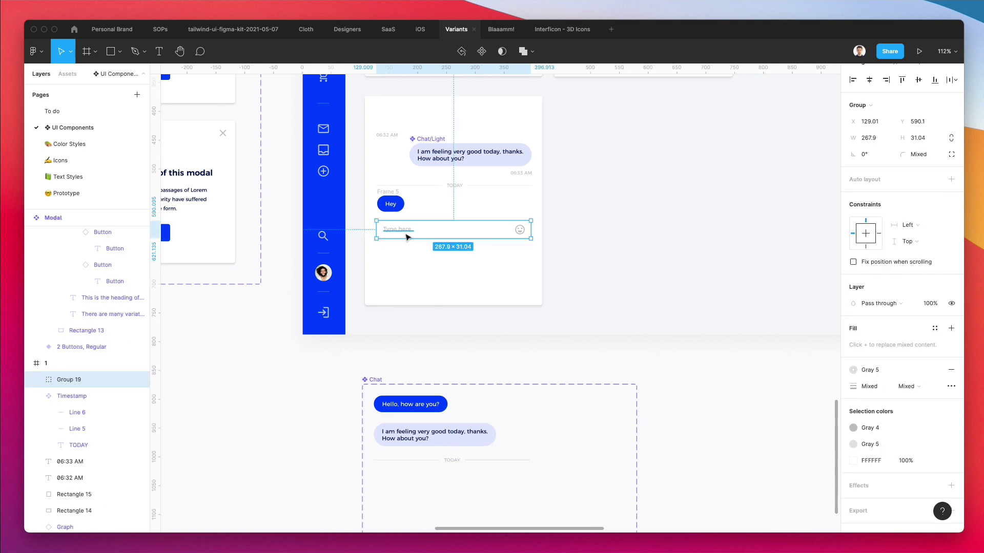
{"action": "key", "text": "super+r"}
{"action": "type", "text": "T"}
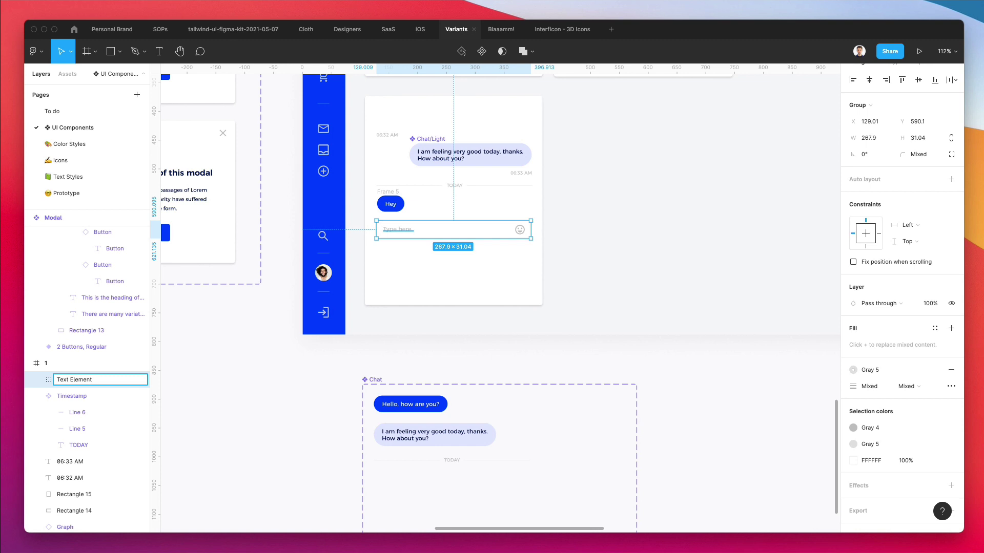
{"action": "key", "text": "shift+End"}
{"action": "key", "text": "BackSpace"}
{"action": "type", "text": "Enter"}
{"action": "key", "text": "Return"}
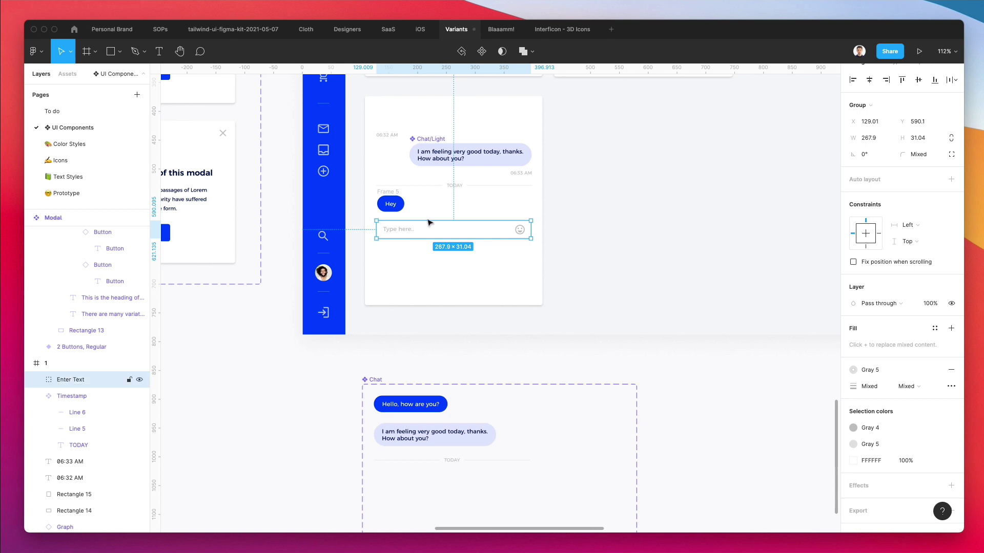
{"action": "key", "text": "super+alt+k"}
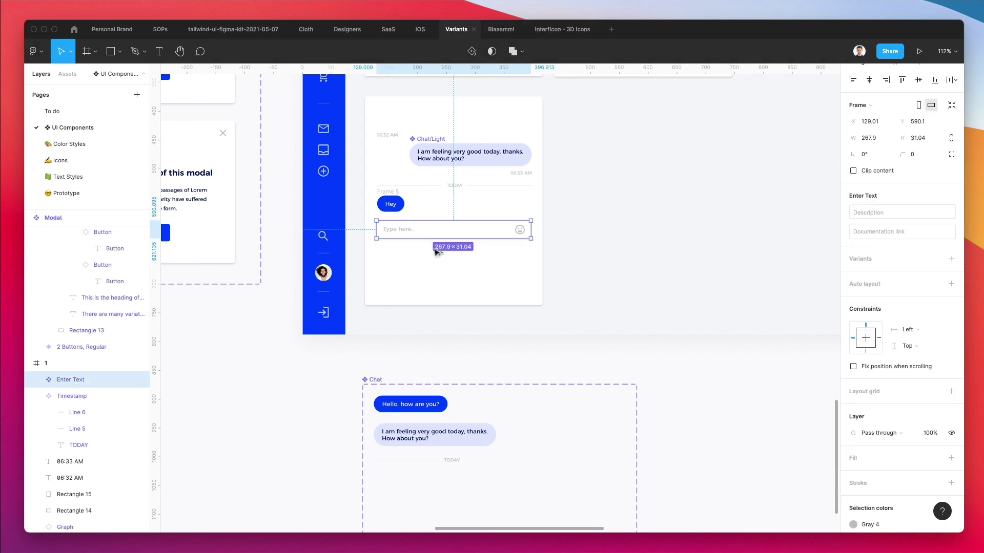
{"action": "left_click_drag", "start_coordinate": [426, 224], "coordinate": [430, 480]}
Resize the Chat component set's frame to 340 × 240 so it fits evenly around its four variants.
{"action": "scroll", "coordinate": [429, 462], "scroll_direction": "down", "scroll_amount": 3}
{"action": "left_click", "coordinate": [378, 312]}
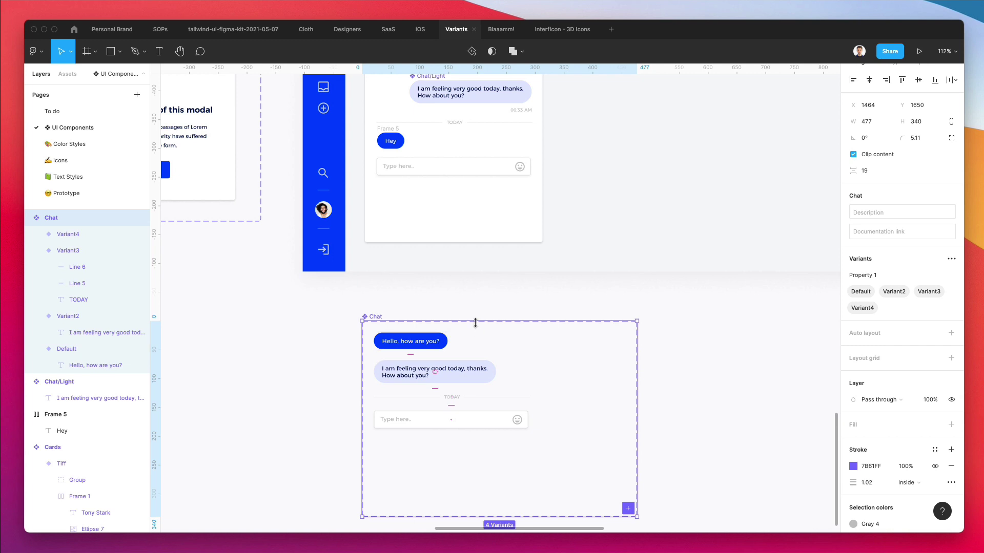
{"action": "left_click_drag", "start_coordinate": [475, 323], "coordinate": [475, 317]}
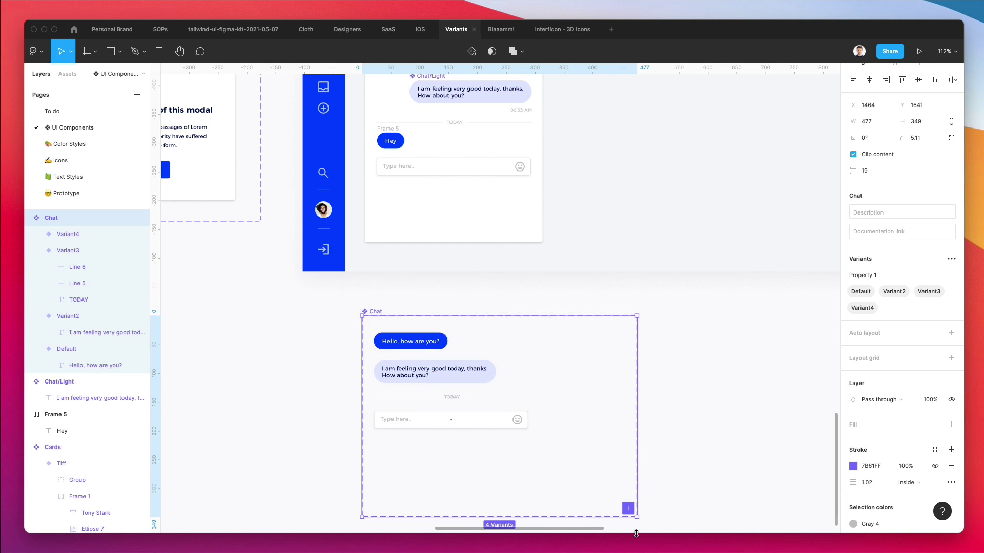
{"action": "left_click_drag", "start_coordinate": [637, 518], "coordinate": [551, 445]}
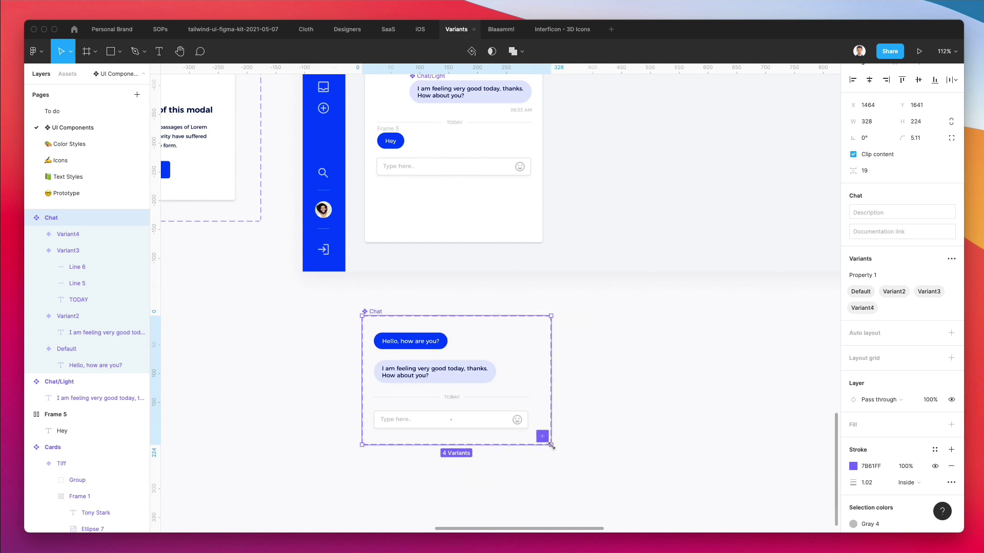
{"action": "left_click_drag", "start_coordinate": [363, 381], "coordinate": [356, 382]}
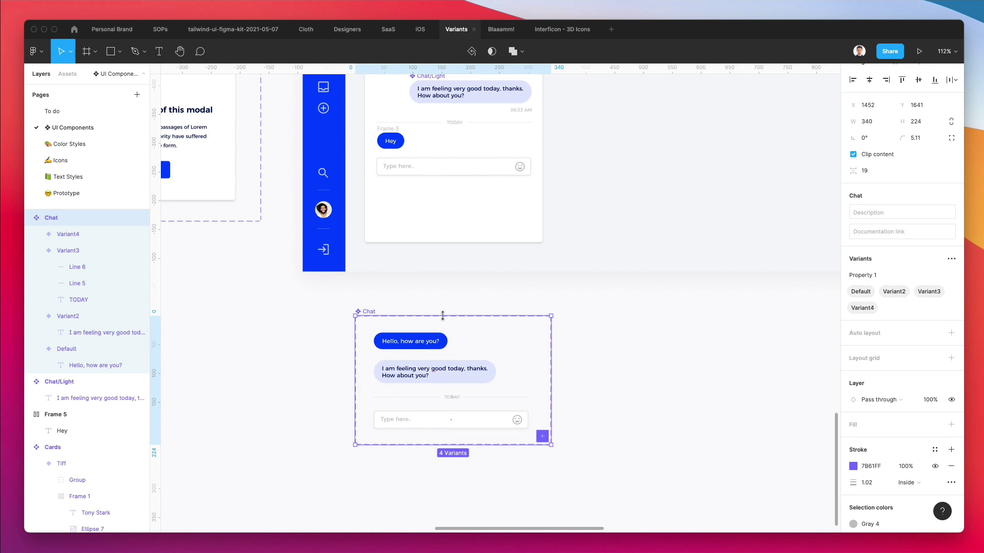
{"action": "left_click_drag", "start_coordinate": [443, 316], "coordinate": [444, 312]}
Move the Chat component set from below the dashboard to the free space above it, under the Table component set.
{"action": "scroll", "coordinate": [522, 331], "scroll_direction": "down", "scroll_amount": 5}
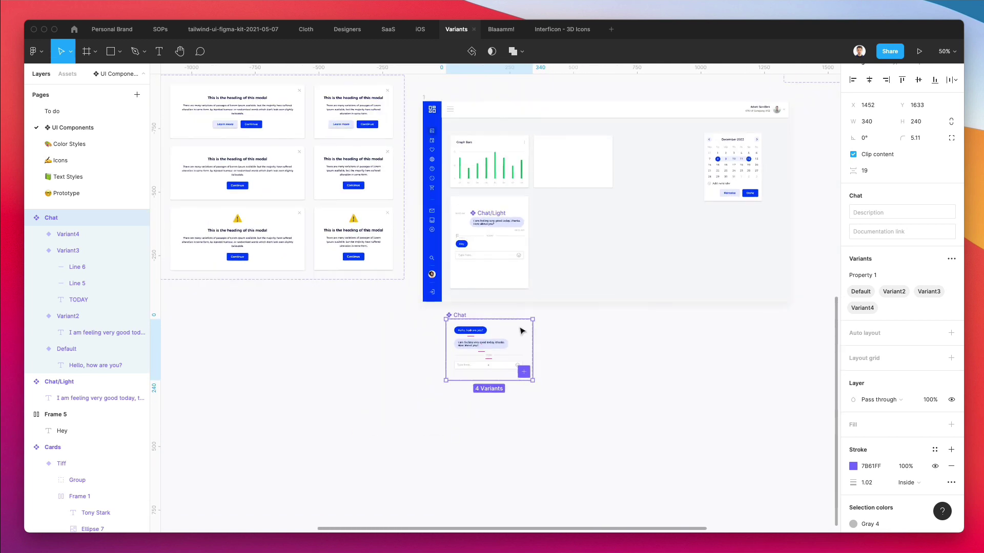
{"action": "scroll", "coordinate": [522, 331], "scroll_direction": "up", "scroll_amount": 2}
{"action": "left_click_drag", "start_coordinate": [459, 437], "coordinate": [401, 240]}
{"action": "left_click", "coordinate": [392, 283]}
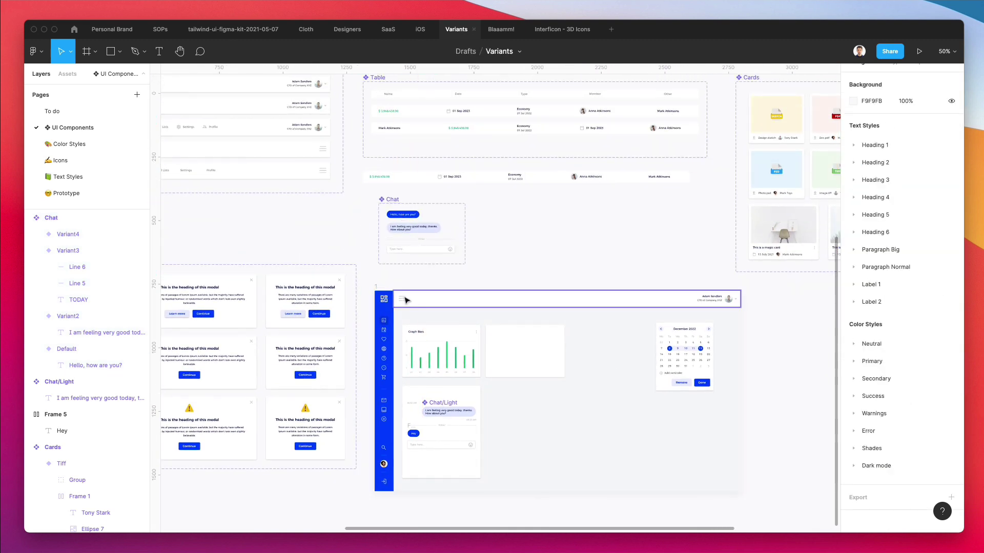
{"action": "left_click", "coordinate": [376, 287]}
{"action": "left_click_drag", "start_coordinate": [460, 326], "coordinate": [738, 357]}
{"action": "key", "text": "super+z"}
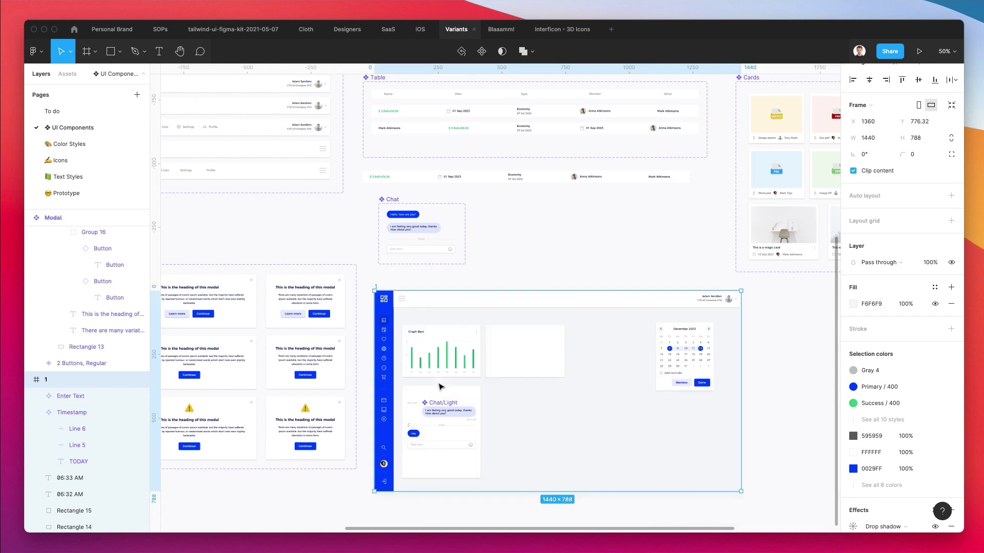
Move the dashboard with its chat bubbles to about X 2264, Y 933 and place the Chat component set beside the modals.
{"action": "left_click_drag", "start_coordinate": [364, 279], "coordinate": [802, 483]}
{"action": "left_click_drag", "start_coordinate": [570, 288], "coordinate": [800, 328]}
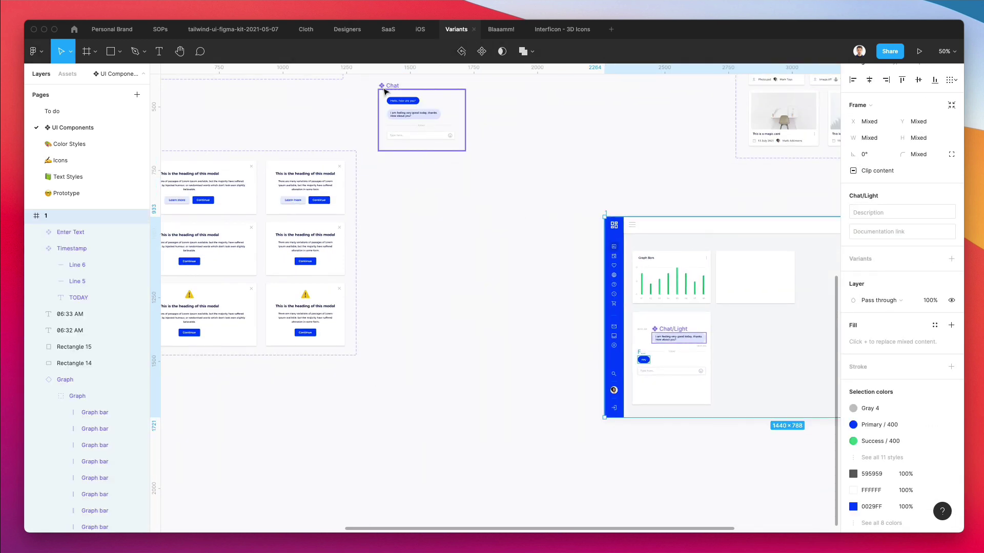
{"action": "left_click_drag", "start_coordinate": [383, 88], "coordinate": [416, 165]}
{"action": "left_click", "coordinate": [466, 145]}
Rename the blue bubble variant in the Chat component set as Type=Chat bubble (Blue).
{"action": "scroll", "coordinate": [349, 125], "scroll_direction": "up", "scroll_amount": 5}
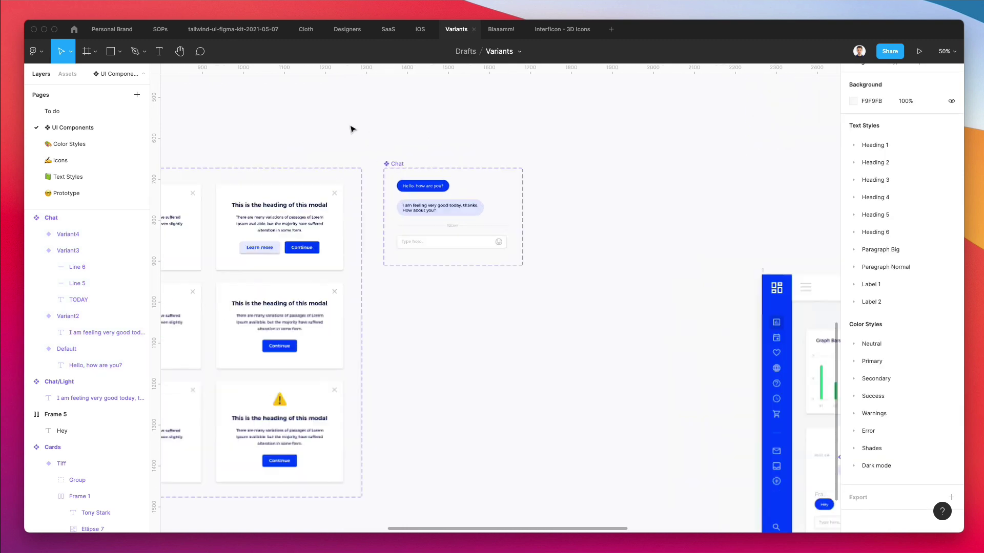
{"action": "left_click", "coordinate": [467, 249]}
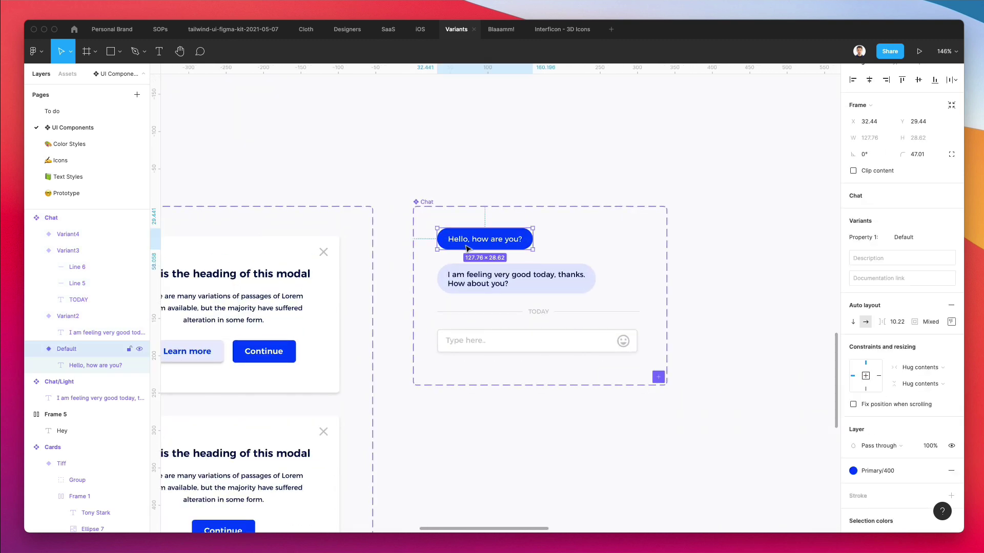
{"action": "key", "text": "super+r"}
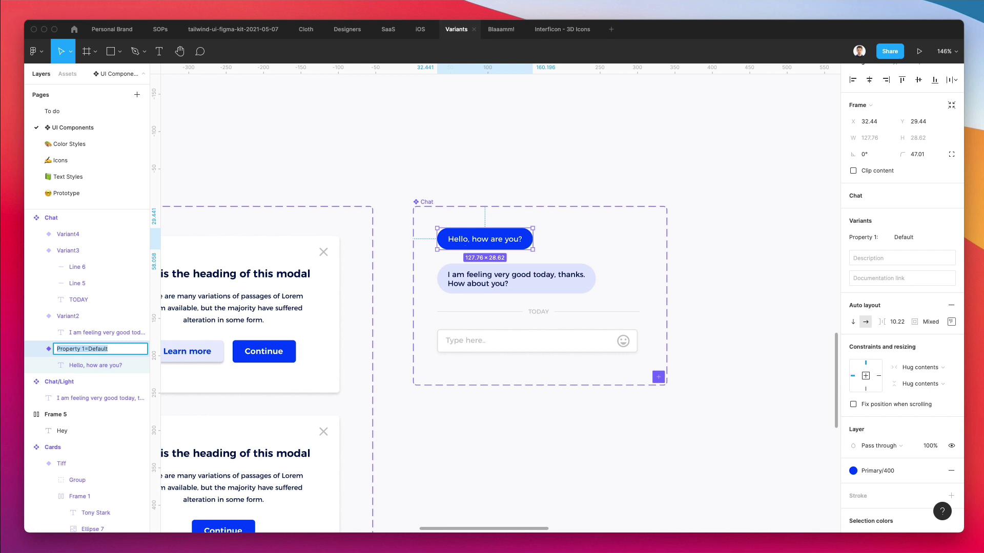
{"action": "type", "text": "Type=Chat bubble (Blue"}
{"action": "key", "text": "super+a"}
{"action": "key", "text": "super+c"}
{"action": "key", "text": "Return"}
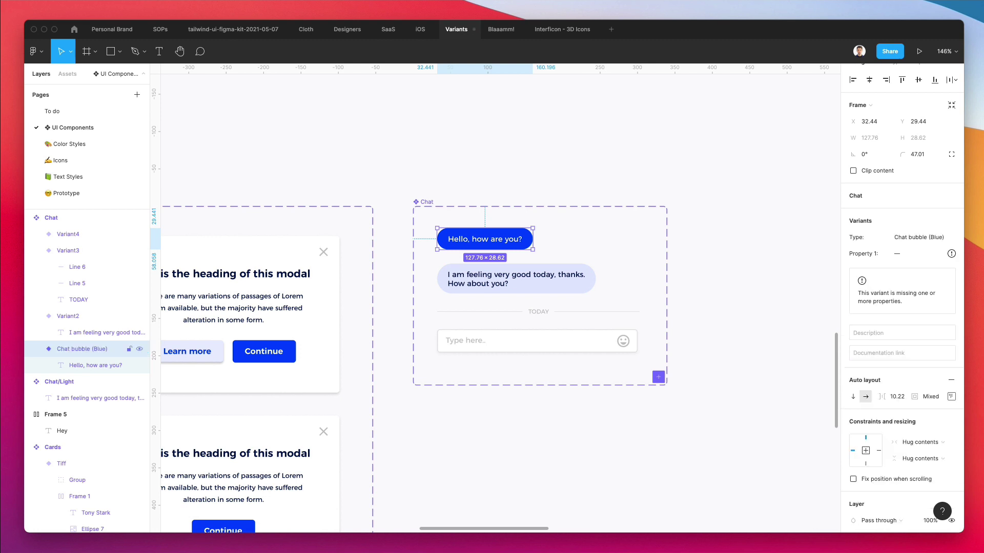
Rename the light bubble variant in the Chat component set as Type=Chat bubble (Light).
{"action": "left_click", "coordinate": [466, 268]}
{"action": "key", "text": "super+r"}
{"action": "key", "text": "super+v"}
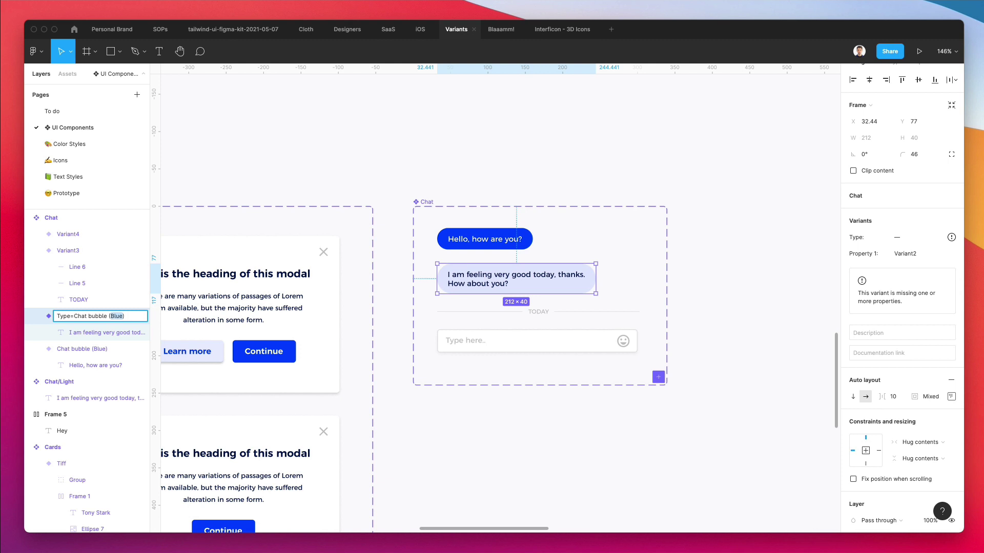
{"action": "type", "text": "Light"}
{"action": "key", "text": "Return"}
Rename the TODAY divider variant in the Chat component set as Type=Timestamp.
{"action": "left_click", "coordinate": [506, 312]}
{"action": "key", "text": "super+r"}
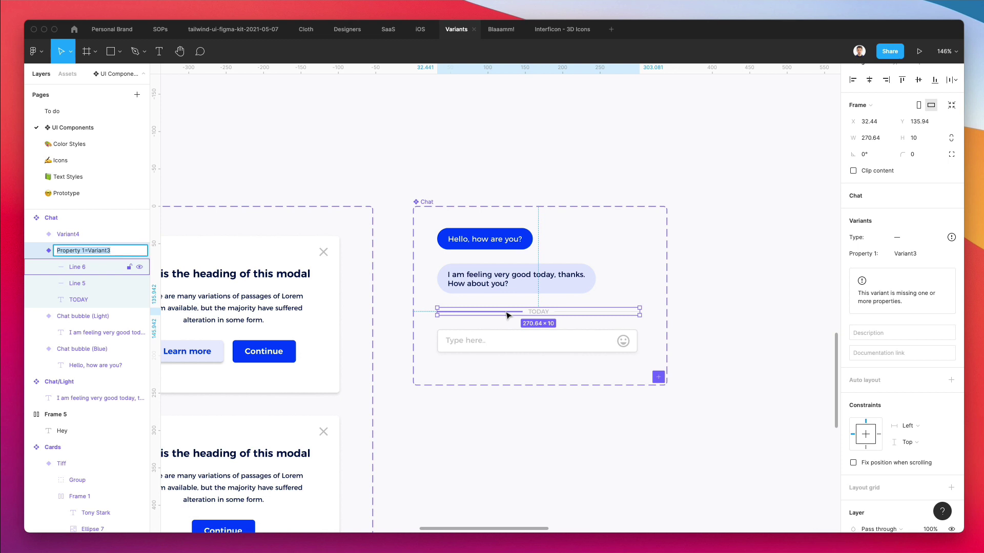
{"action": "key", "text": "super+v"}
{"action": "key", "text": "shift+alt+Left"}
{"action": "key", "text": "shift+alt+Left"}
{"action": "key", "text": "shift+alt+Left"}
{"action": "type", "text": "Timestamp"}
{"action": "key", "text": "Return"}
Rename the message field variant in the Chat component set as Type=Enter Text.
{"action": "left_click", "coordinate": [496, 344]}
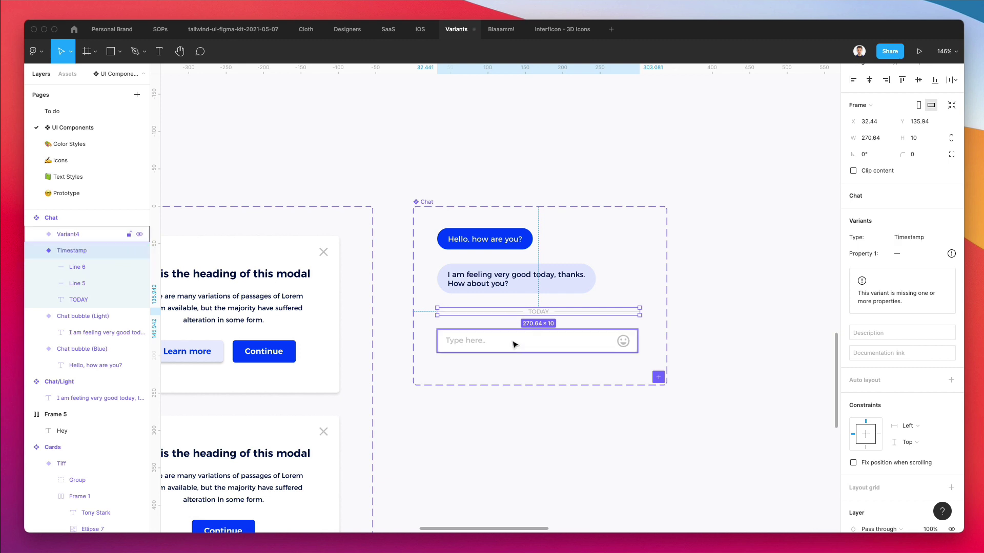
{"action": "key", "text": "super+r"}
{"action": "key", "text": "super+v"}
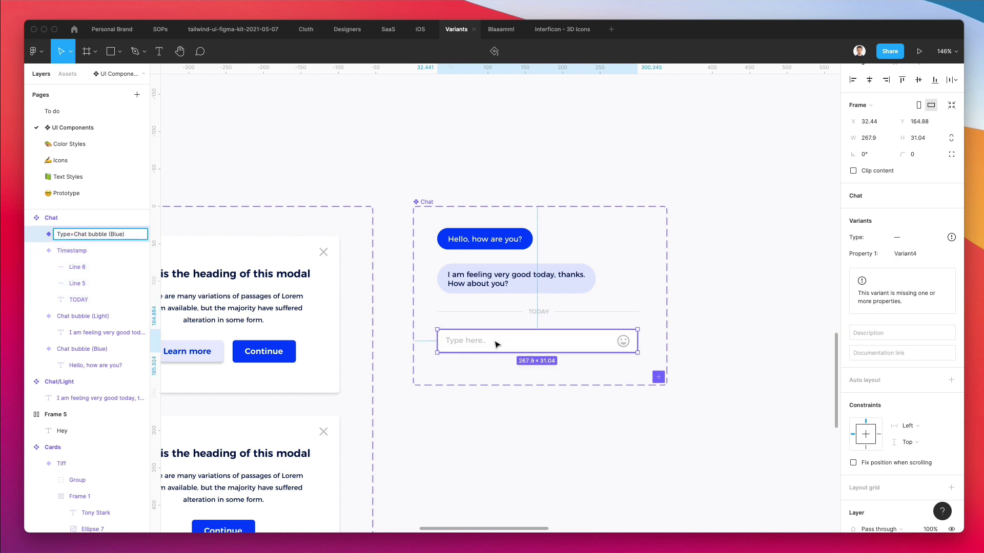
{"action": "key", "text": "BackSpace"}
{"action": "key", "text": "BackSpace"}
{"action": "key", "text": "BackSpace"}
{"action": "key", "text": "BackSpace"}
{"action": "key", "text": "Return"}
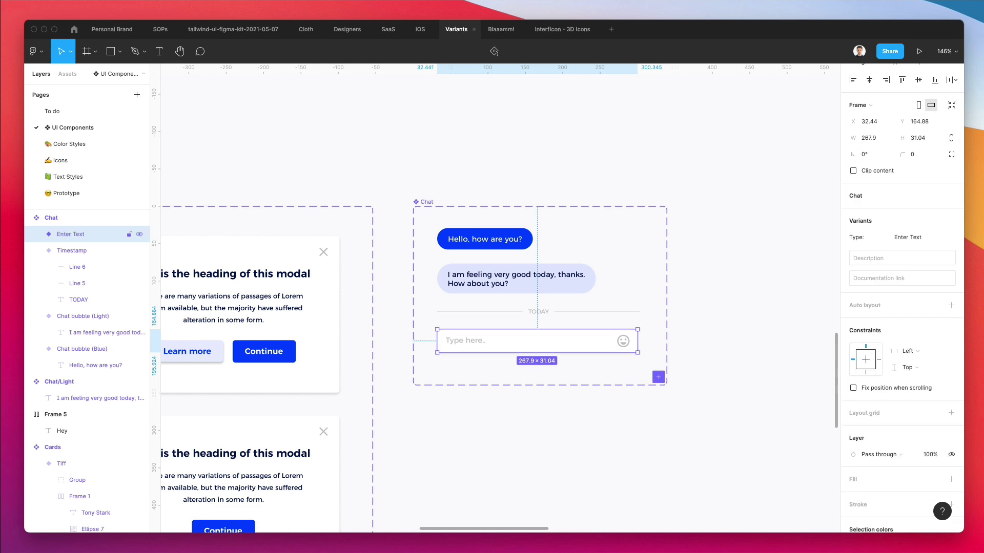
Check the Type options available for the Enter Text variant of the Chat component set.
{"action": "left_click", "coordinate": [555, 173]}
{"action": "scroll", "coordinate": [554, 173], "scroll_direction": "down", "scroll_amount": 5}
{"action": "scroll", "coordinate": [555, 173], "scroll_direction": "right", "scroll_amount": 10}
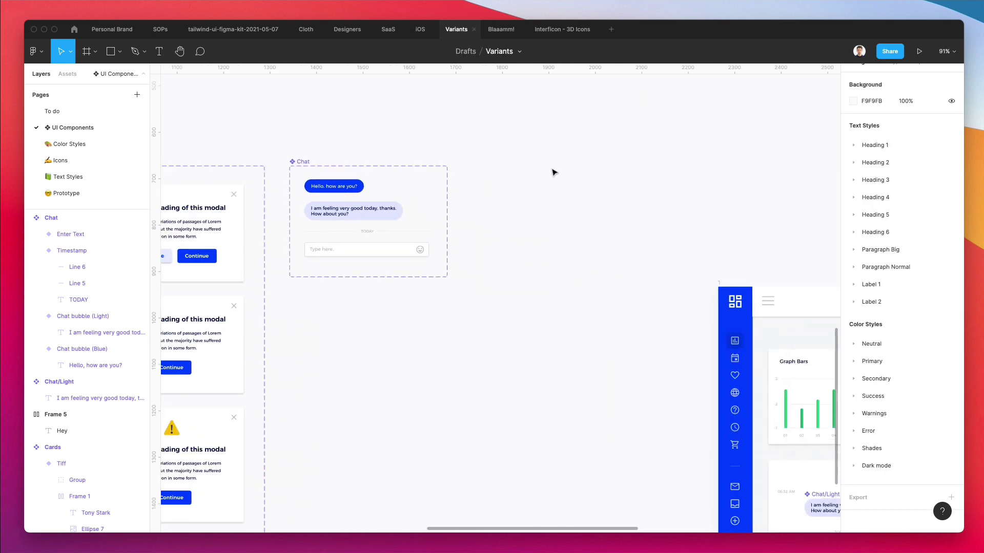
{"action": "scroll", "coordinate": [554, 173], "scroll_direction": "down", "scroll_amount": 4}
{"action": "scroll", "coordinate": [553, 171], "scroll_direction": "right", "scroll_amount": 8}
{"action": "scroll", "coordinate": [552, 174], "scroll_direction": "up", "scroll_amount": 5}
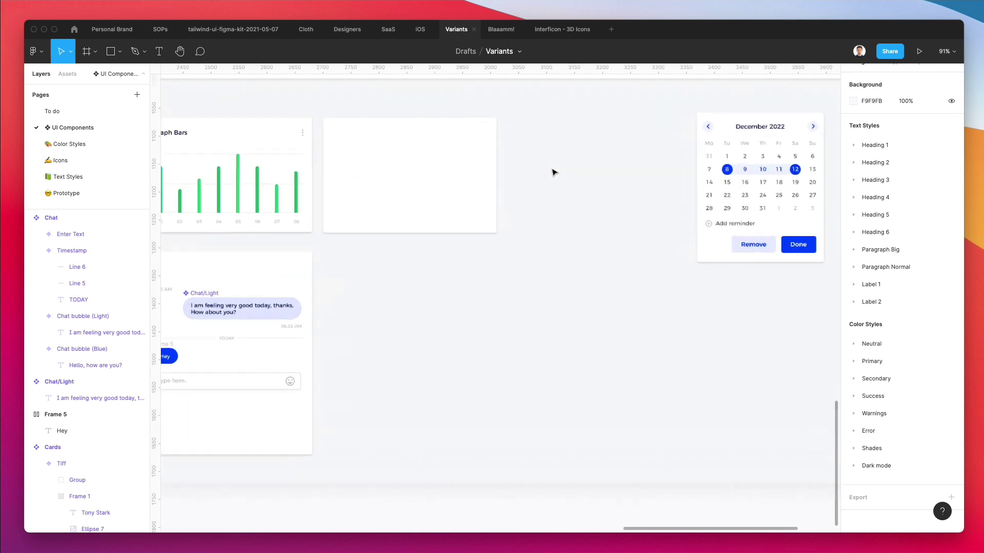
{"action": "double_click", "coordinate": [73, 238]}
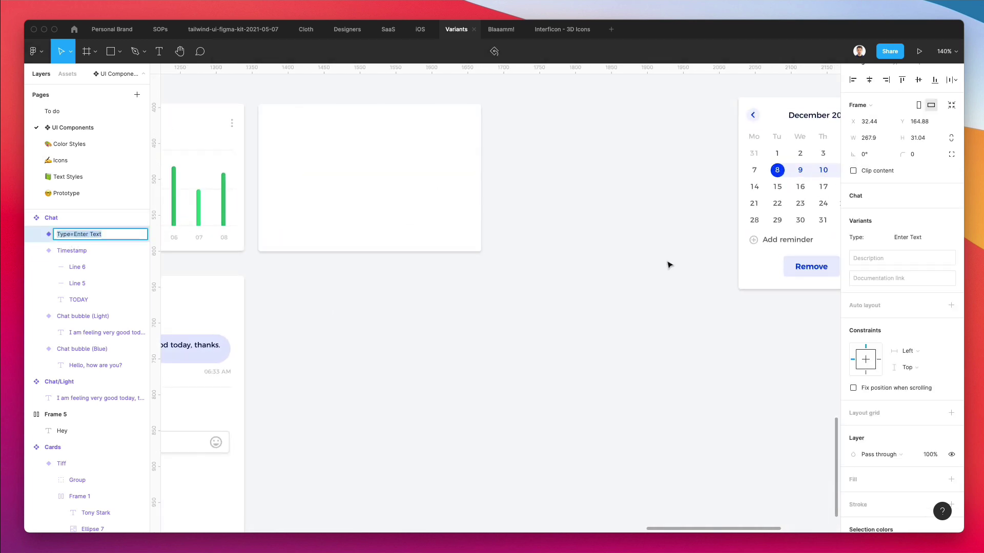
{"action": "left_click", "coordinate": [945, 237]}
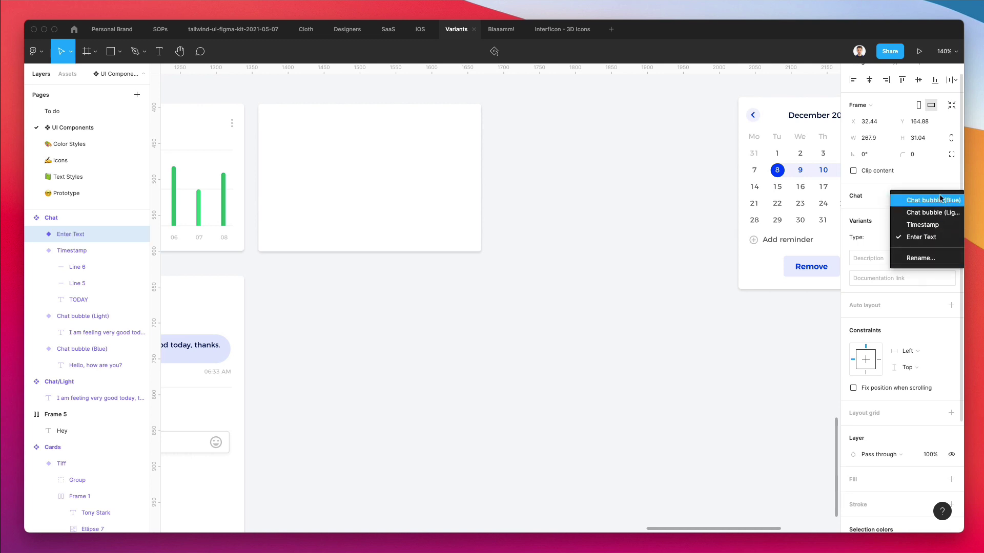
{"action": "left_click", "coordinate": [649, 328]}
Clear the emoji asset search and place a Chat component instance in the dashboard's empty area beneath the blank card.
{"action": "left_click", "coordinate": [74, 77]}
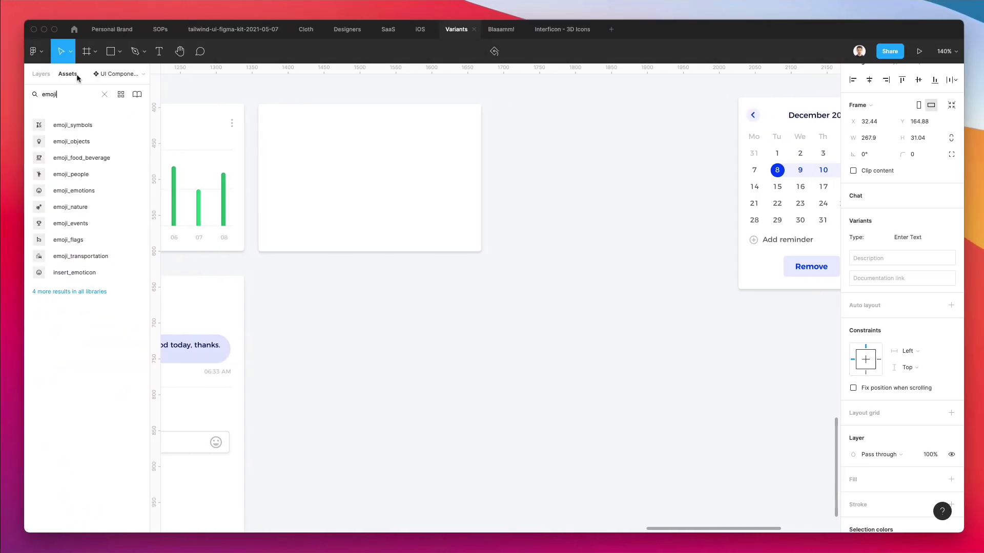
{"action": "left_click", "coordinate": [105, 95]}
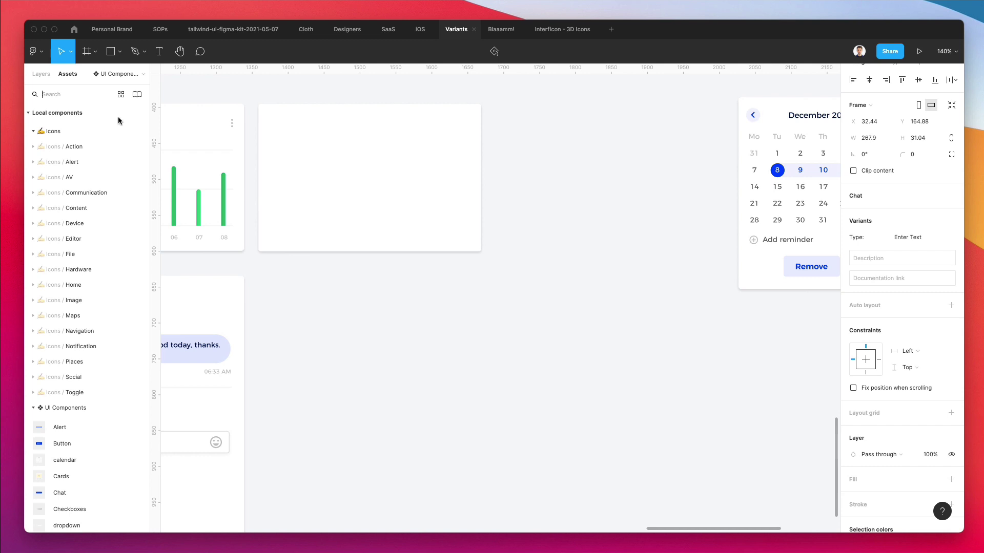
{"action": "scroll", "coordinate": [95, 159], "scroll_direction": "down", "scroll_amount": 5}
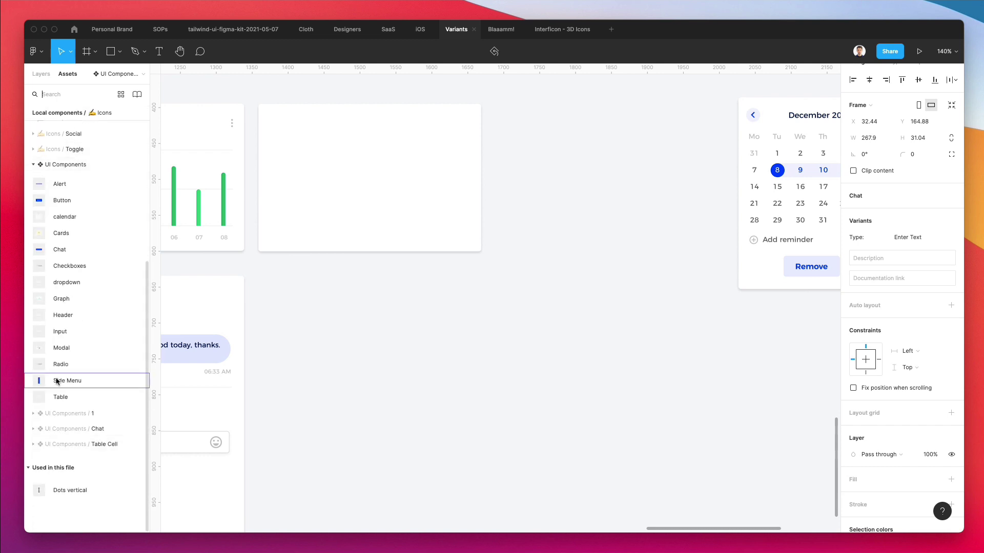
{"action": "left_click_drag", "start_coordinate": [73, 252], "coordinate": [504, 328]}
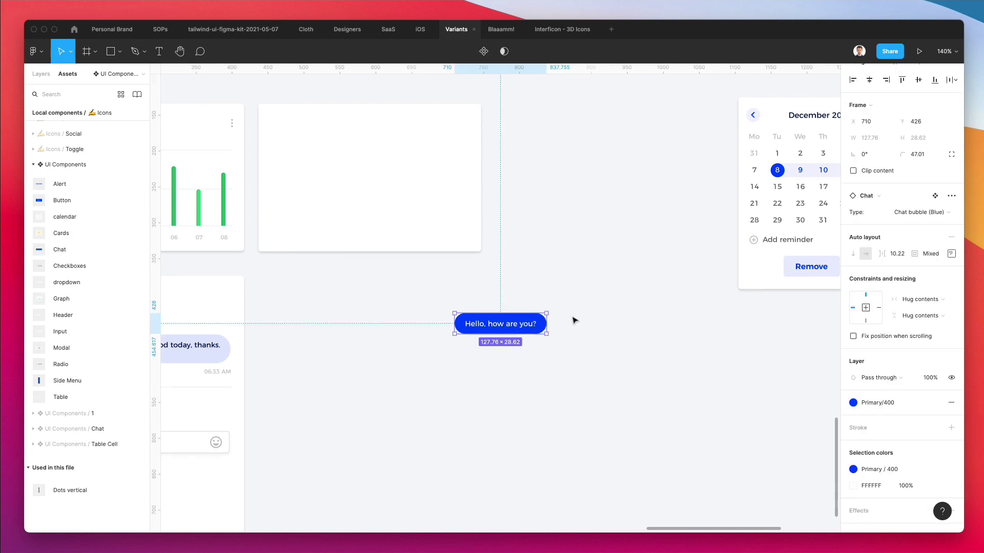
Switch the placed Chat instance's Type through Chat bubble (Light), Timestamp and Enter Text.
{"action": "left_click", "coordinate": [917, 213]}
{"action": "left_click", "coordinate": [915, 222]}
{"action": "left_click", "coordinate": [915, 216]}
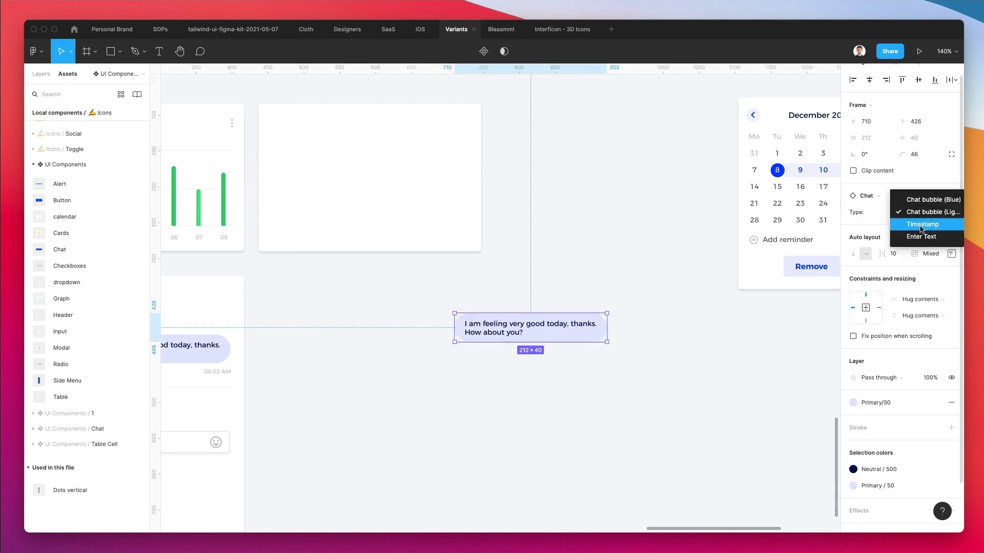
{"action": "left_click", "coordinate": [915, 224]}
{"action": "left_click", "coordinate": [915, 214]}
{"action": "left_click", "coordinate": [927, 227]}
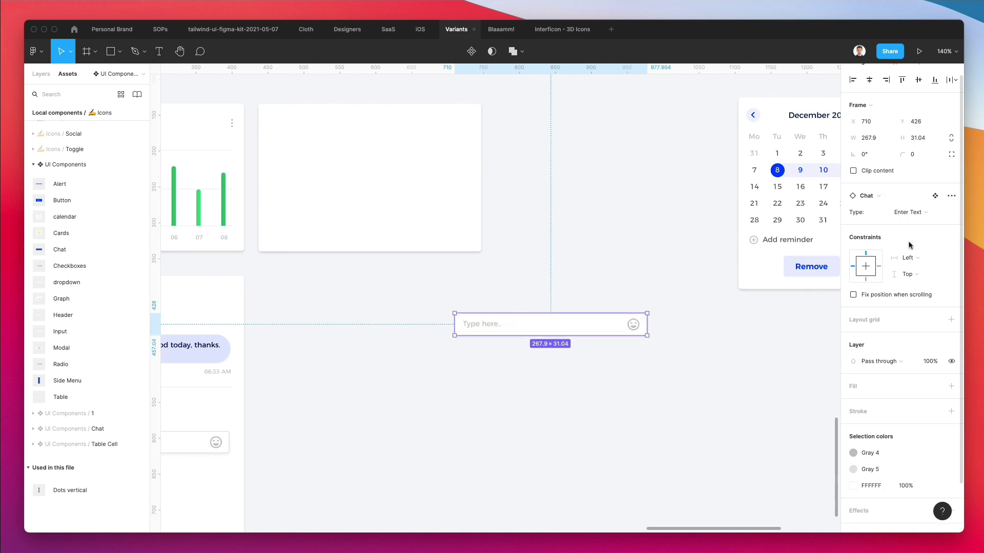
Try widening the placed message field instance, undo the resize and delete the instance from the dashboard.
{"action": "left_click", "coordinate": [675, 364]}
{"action": "scroll", "coordinate": [666, 359], "scroll_direction": "left", "scroll_amount": 5}
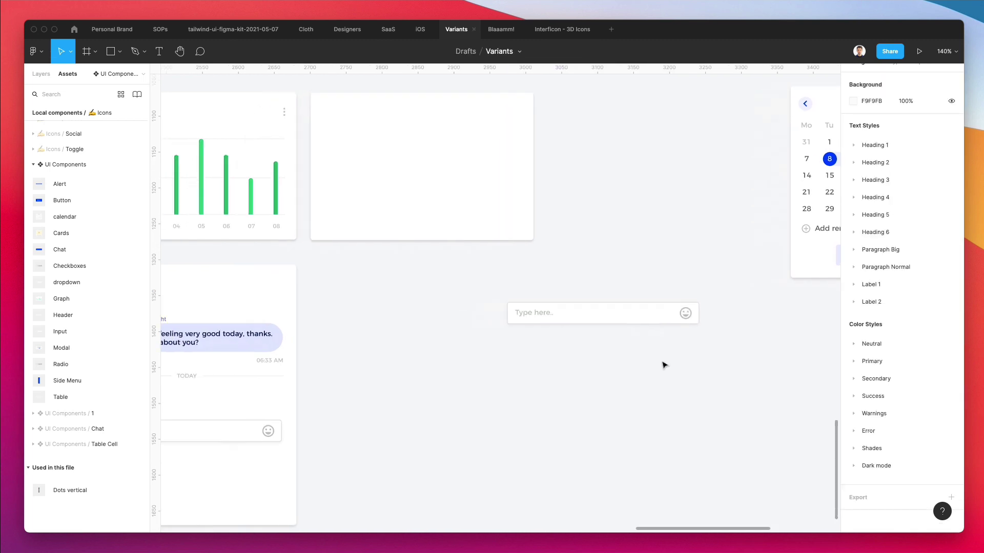
{"action": "scroll", "coordinate": [666, 338], "scroll_direction": "down", "scroll_amount": 3}
{"action": "left_click", "coordinate": [666, 324]}
{"action": "left_click_drag", "start_coordinate": [728, 324], "coordinate": [799, 327]}
{"action": "key", "text": "super+z"}
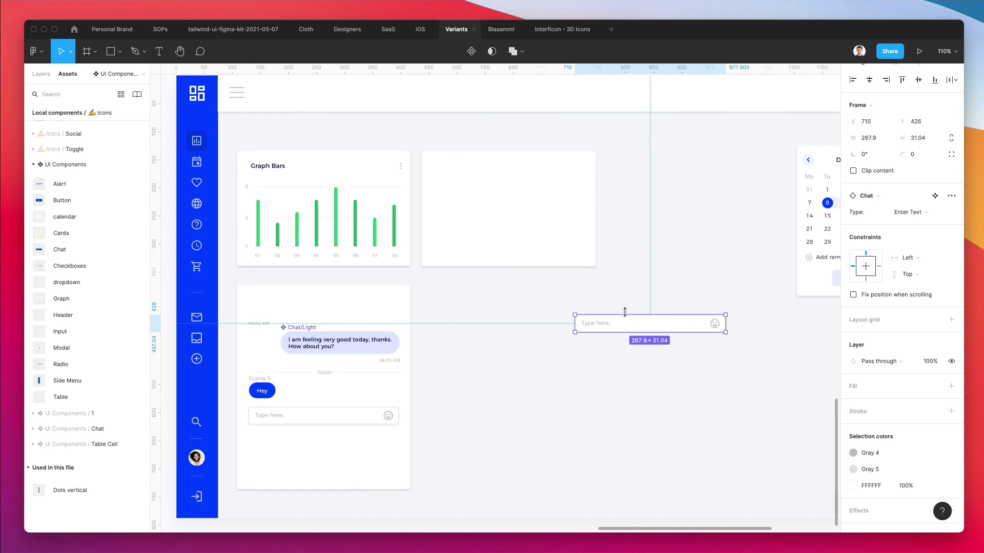
{"action": "key", "text": "Delete"}
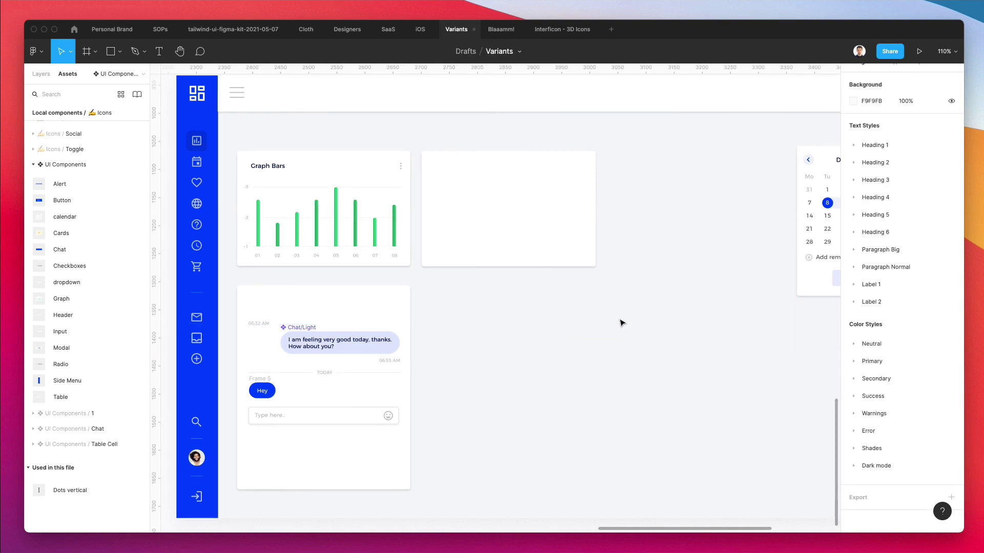
Look over all the component sets on the UI Components page, including the Chat set beside Modals.
{"action": "scroll", "coordinate": [625, 323], "scroll_direction": "down", "scroll_amount": 5}
{"action": "scroll", "coordinate": [624, 324], "scroll_direction": "down", "scroll_amount": 8}
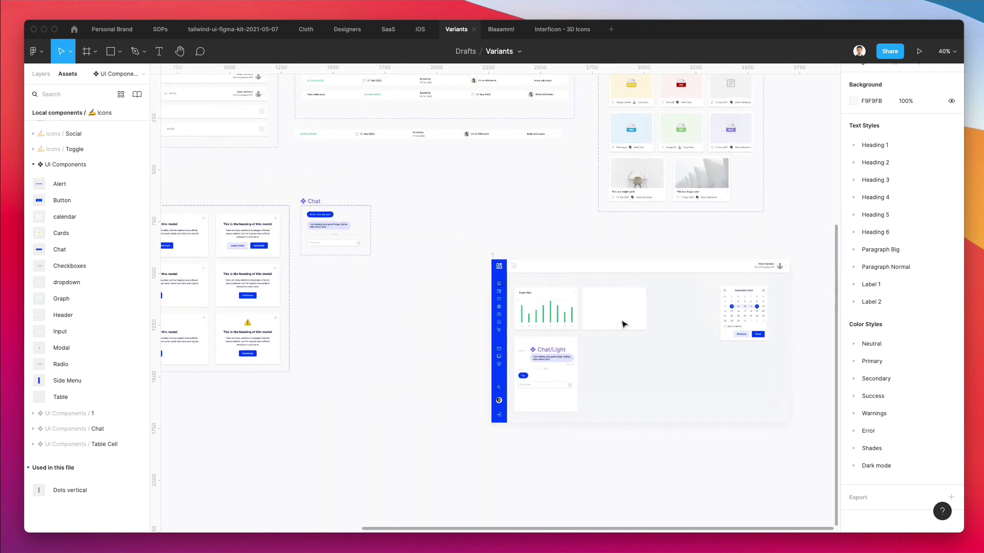
{"action": "scroll", "coordinate": [625, 324], "scroll_direction": "down", "scroll_amount": 4}
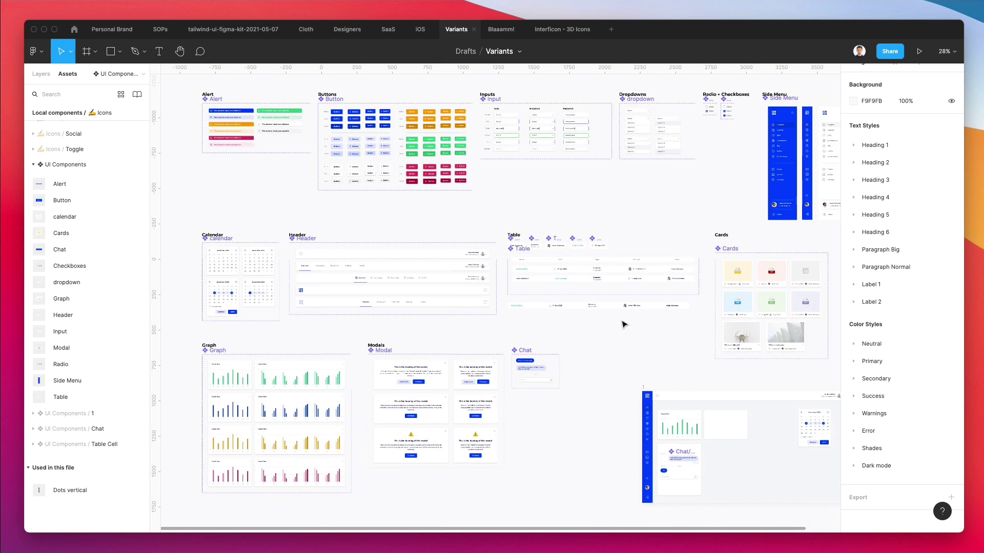
{"action": "scroll", "coordinate": [625, 324], "scroll_direction": "up", "scroll_amount": 1}
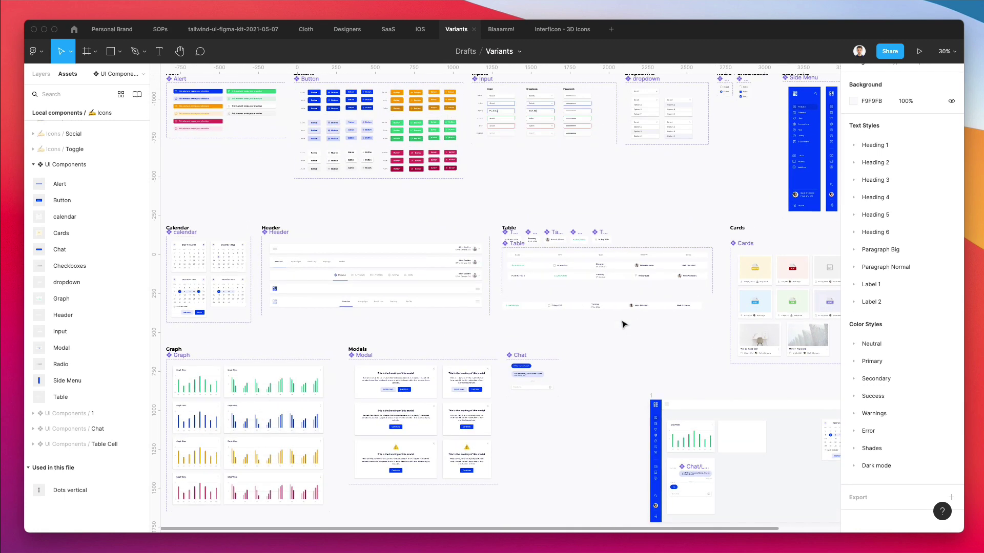
{"action": "scroll", "coordinate": [598, 297], "scroll_direction": "left", "scroll_amount": 2}
{"action": "scroll", "coordinate": [598, 297], "scroll_direction": "up", "scroll_amount": 1}
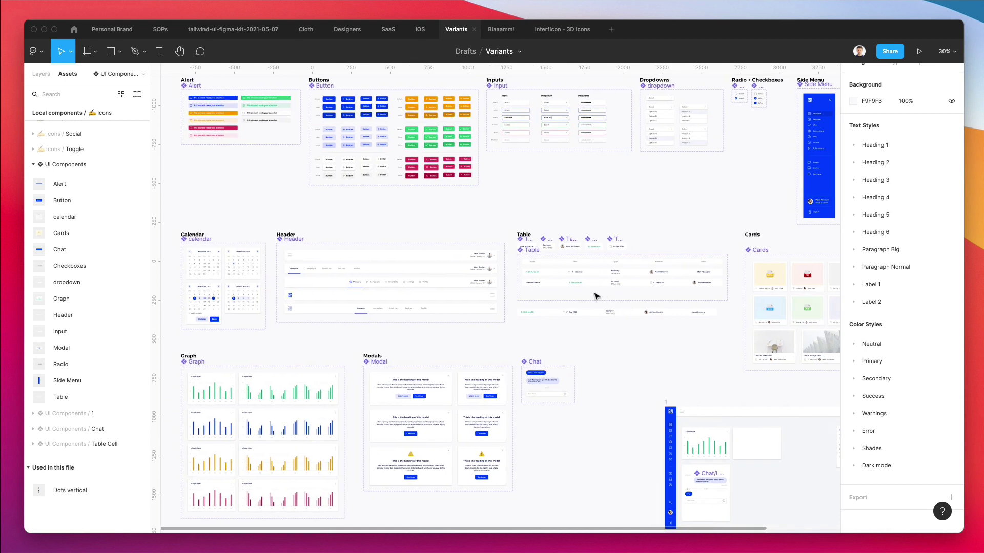